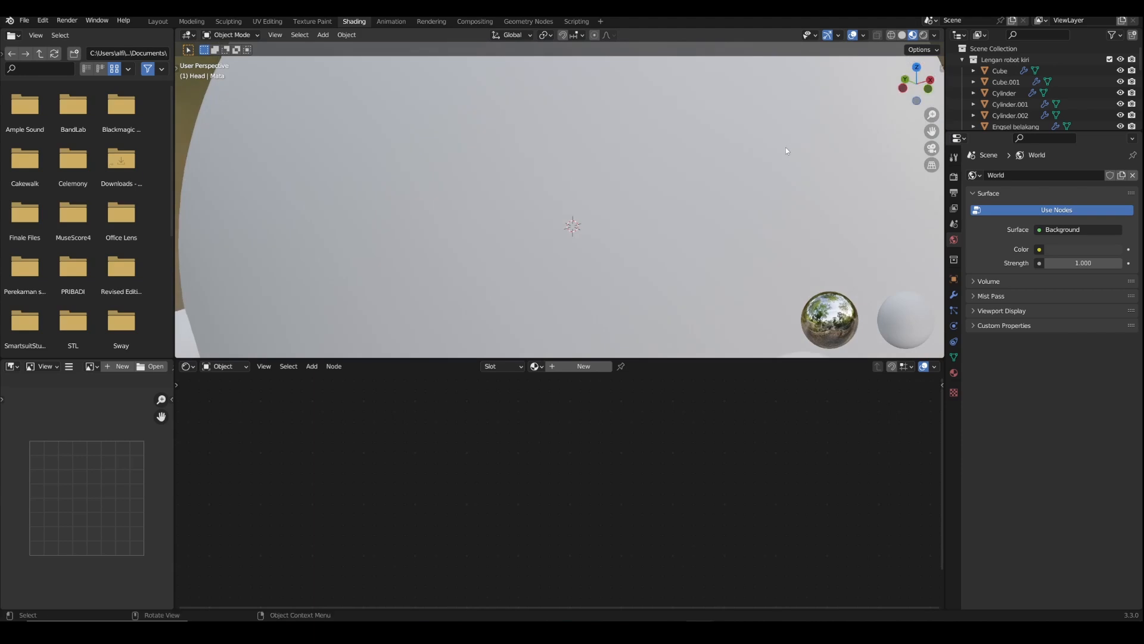
# - Join the image editor area into the shader editor so the node area spans the full width below the viewport
pyautogui.scroll(-3, 698, 197)
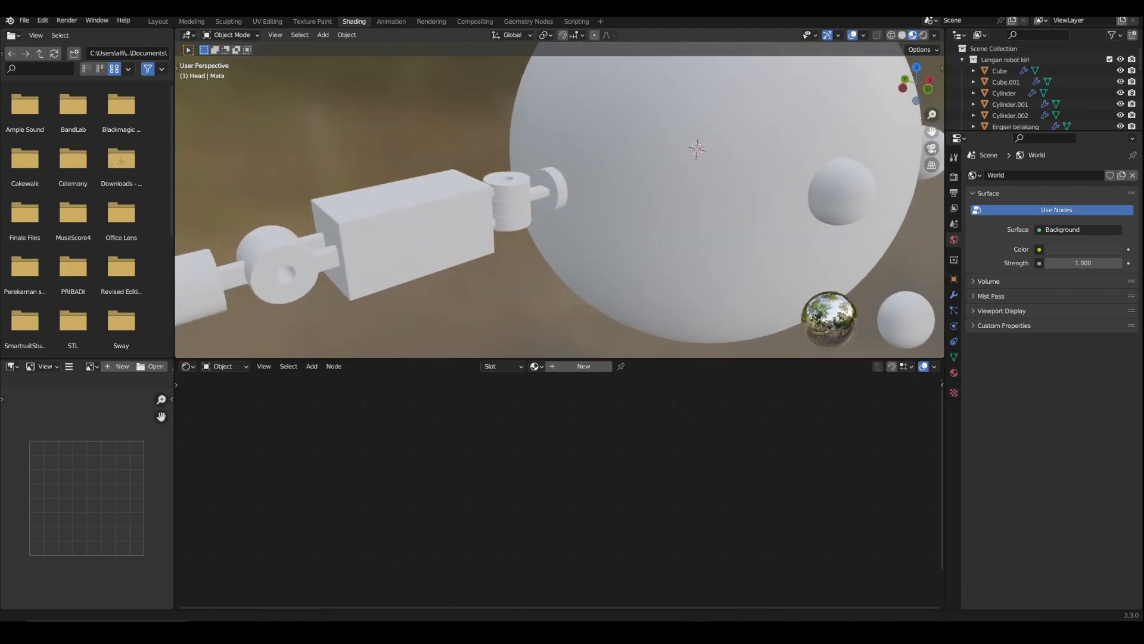
pyautogui.scroll(-3, 698, 197)
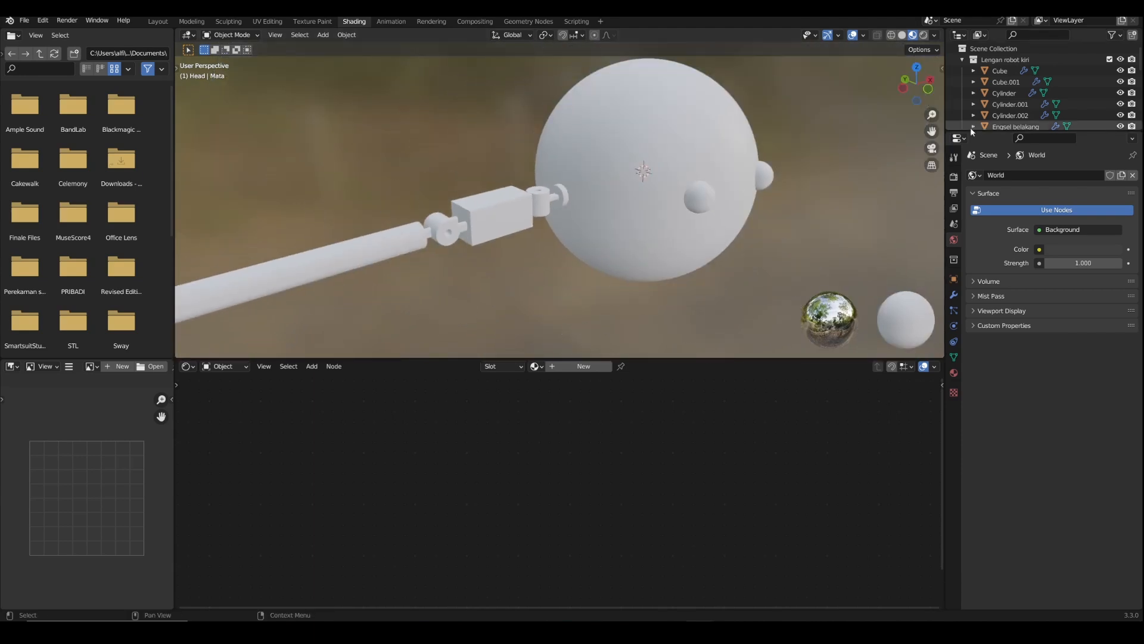
pyautogui.scroll(5, 698, 197)
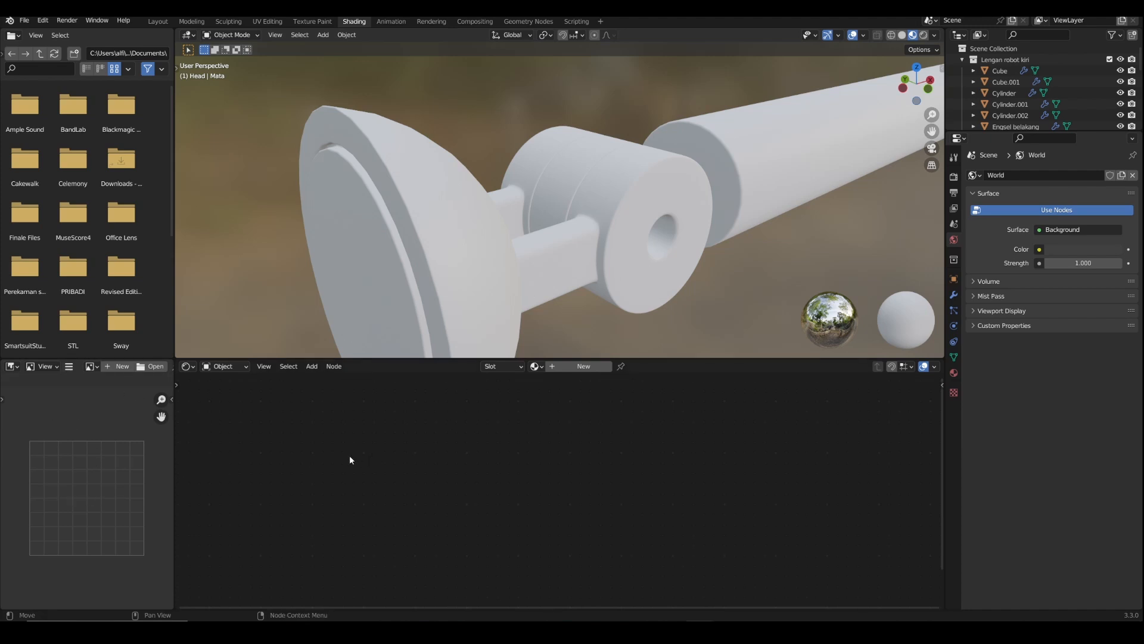
pyautogui.rightClick(174, 465)
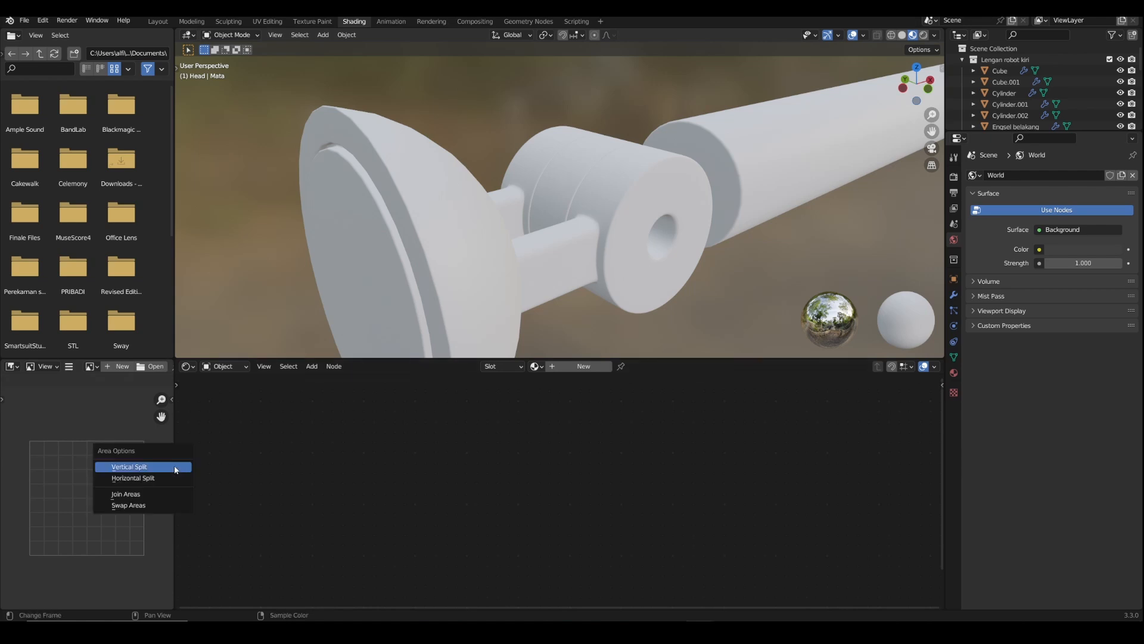
pyautogui.click(143, 494)
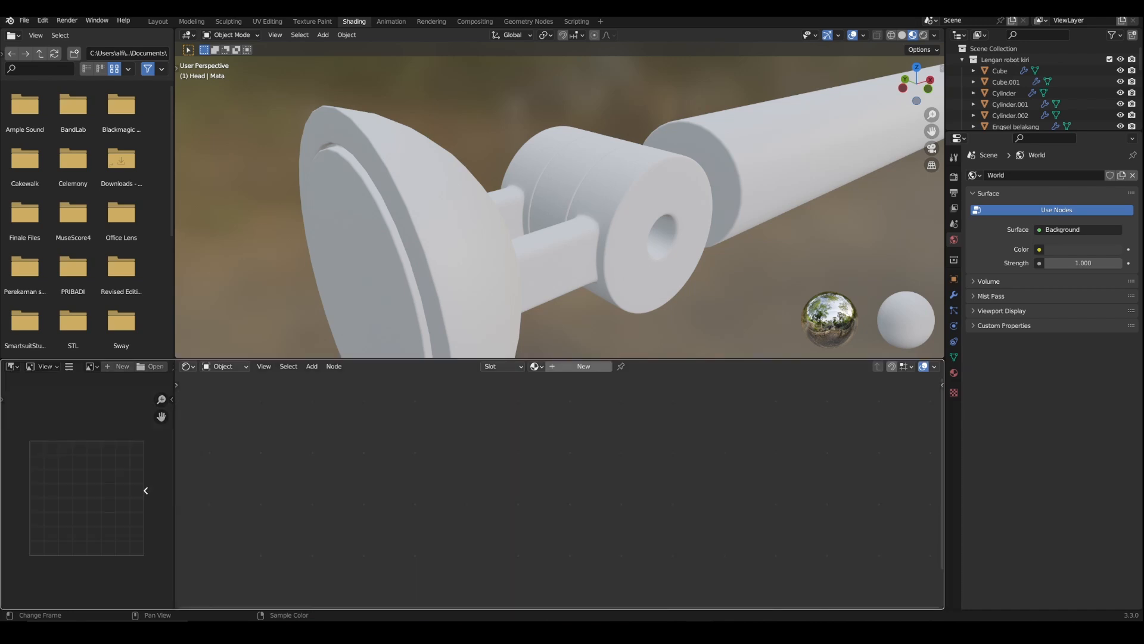
pyautogui.click(99, 493)
pyautogui.keyDown('shift'); pyautogui.moveTo(194, 161); pyautogui.dragTo(252, 158, button='middle'); pyautogui.keyUp('shift')
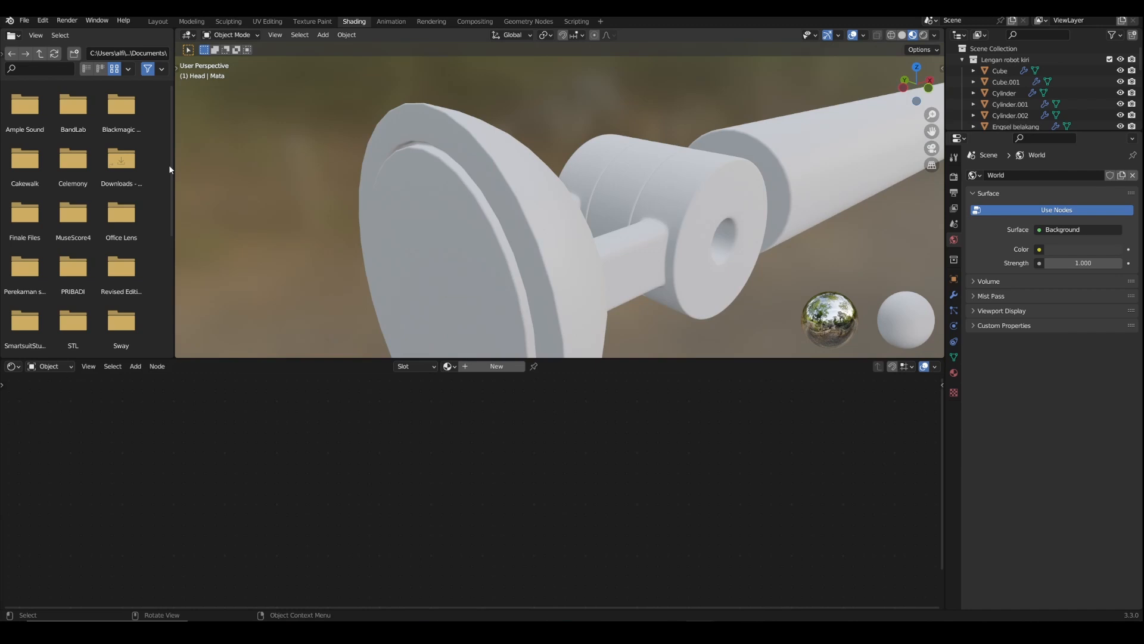
# - Turn the file browser area into a wider 3D viewport showing the arm's suction-cup end and hinge in top orthographic view
pyautogui.click(12, 36)
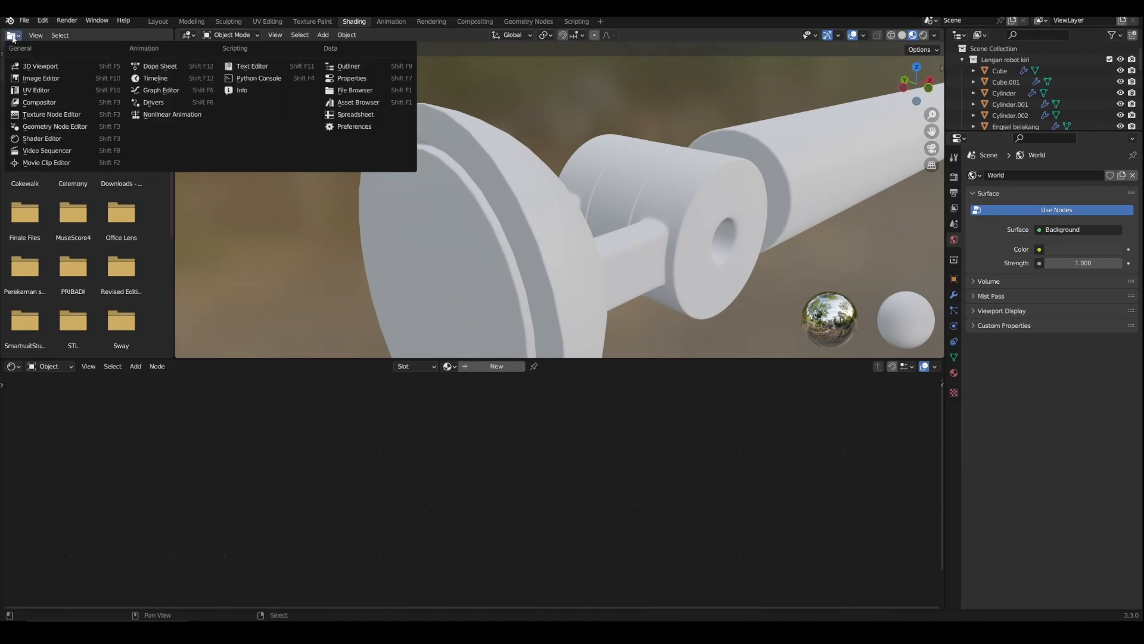
pyautogui.click(25, 68)
pyautogui.moveTo(173, 175); pyautogui.dragTo(298, 175)
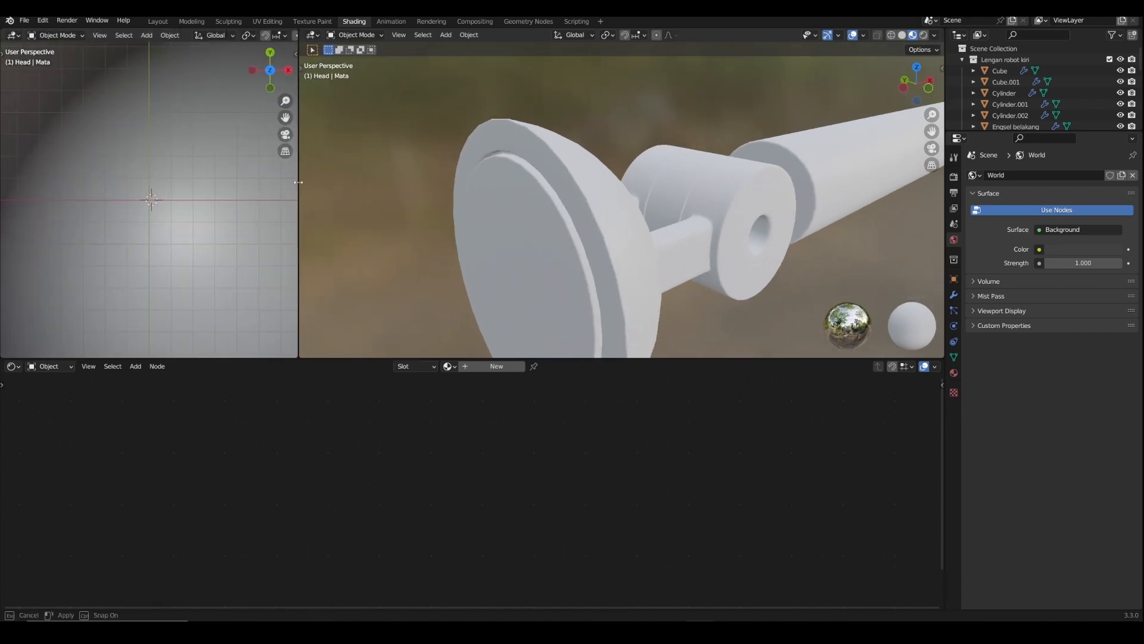
pyautogui.click(271, 72)
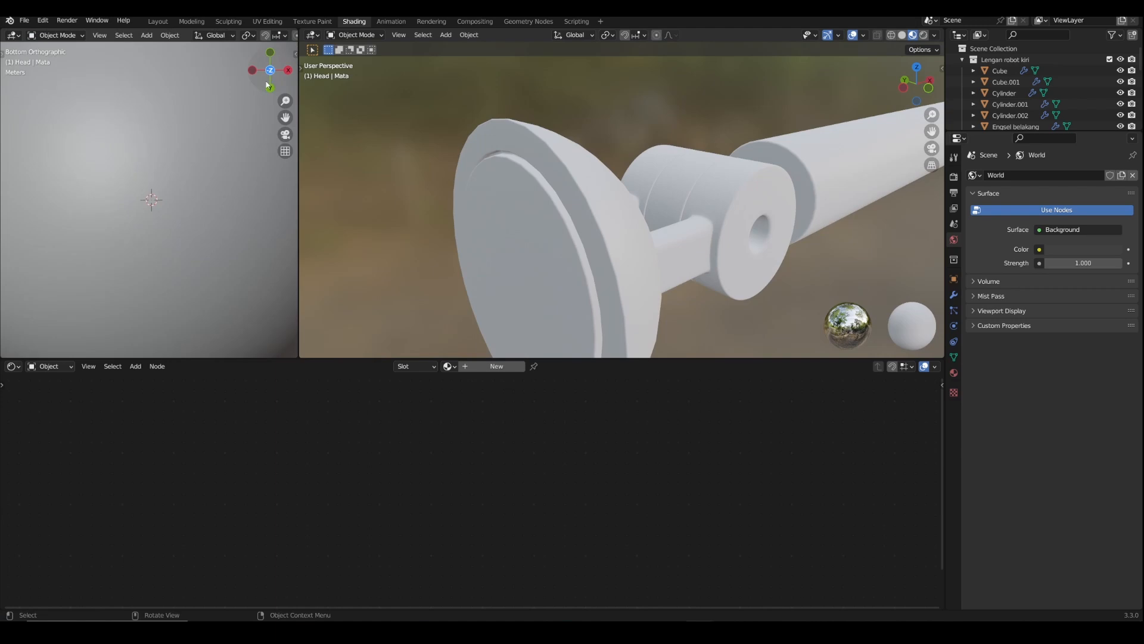
pyautogui.scroll(-8, 240, 169)
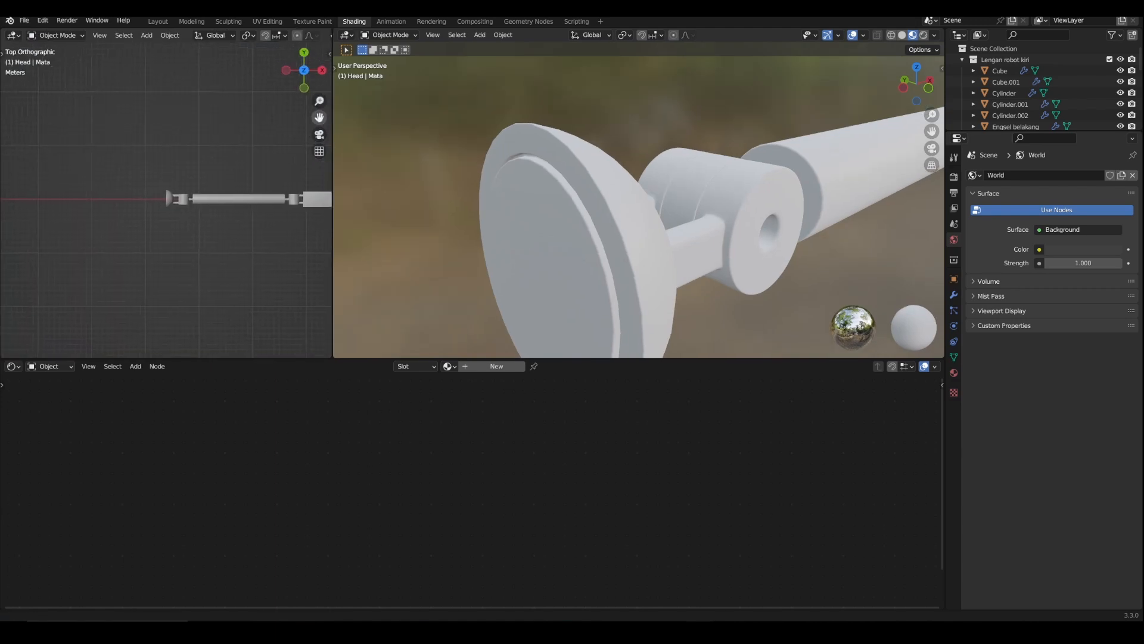
pyautogui.keyDown('shift'); pyautogui.moveTo(240, 194); pyautogui.dragTo(253, 199, button='middle'); pyautogui.keyUp('shift')
pyautogui.scroll(6, 254, 198)
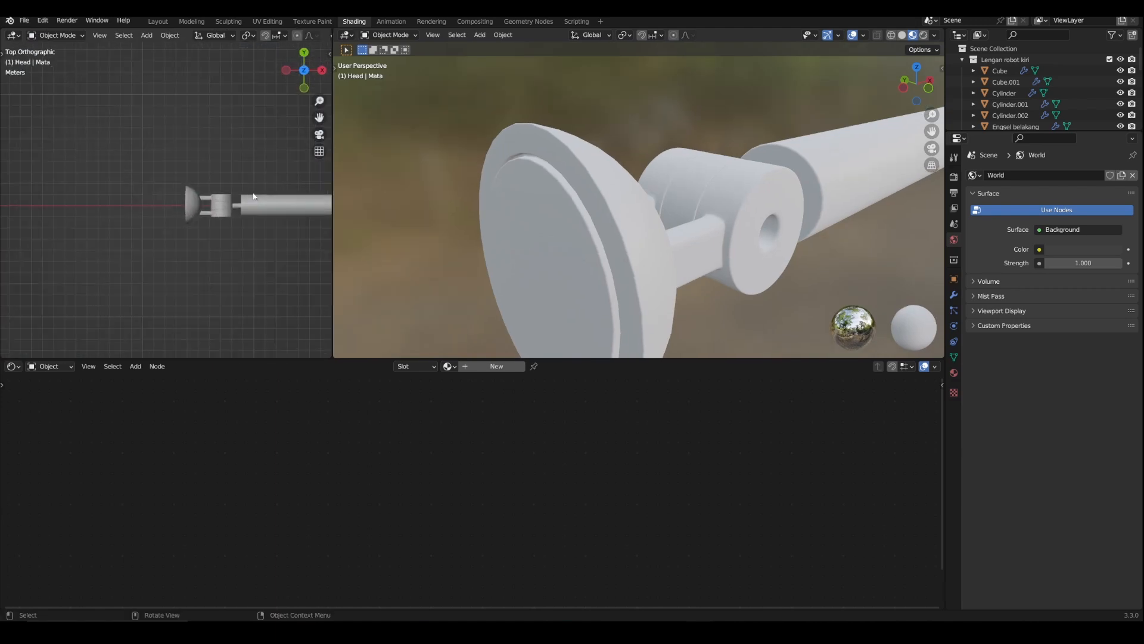
pyautogui.moveTo(320, 119); pyautogui.dragTo(177, 117)
pyautogui.scroll(2, 237, 176)
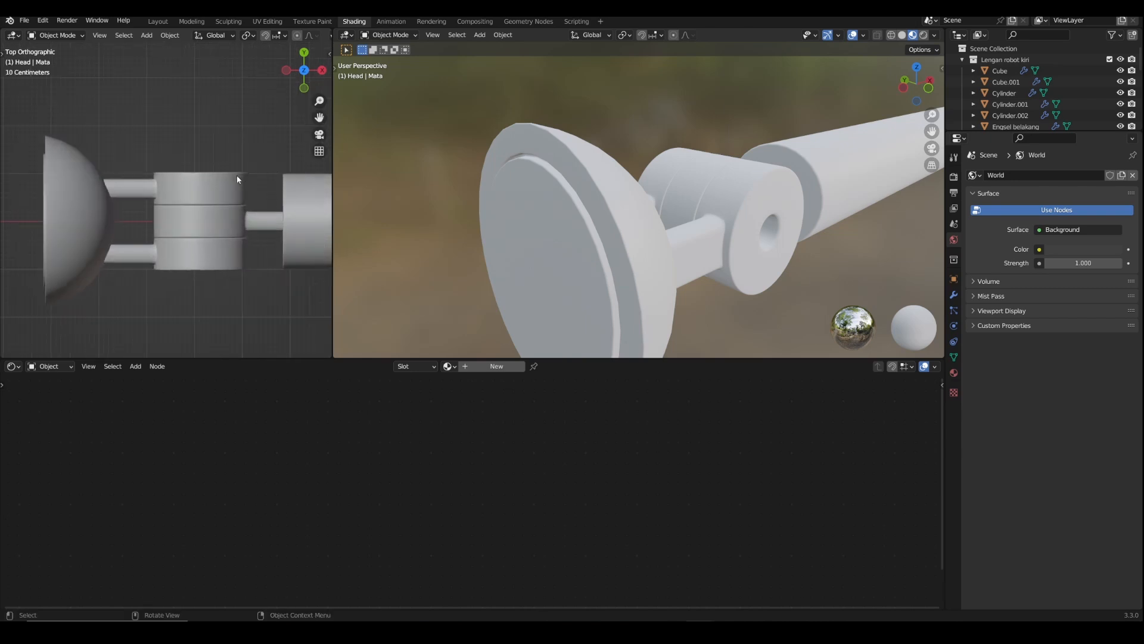
pyautogui.scroll(2, 237, 175)
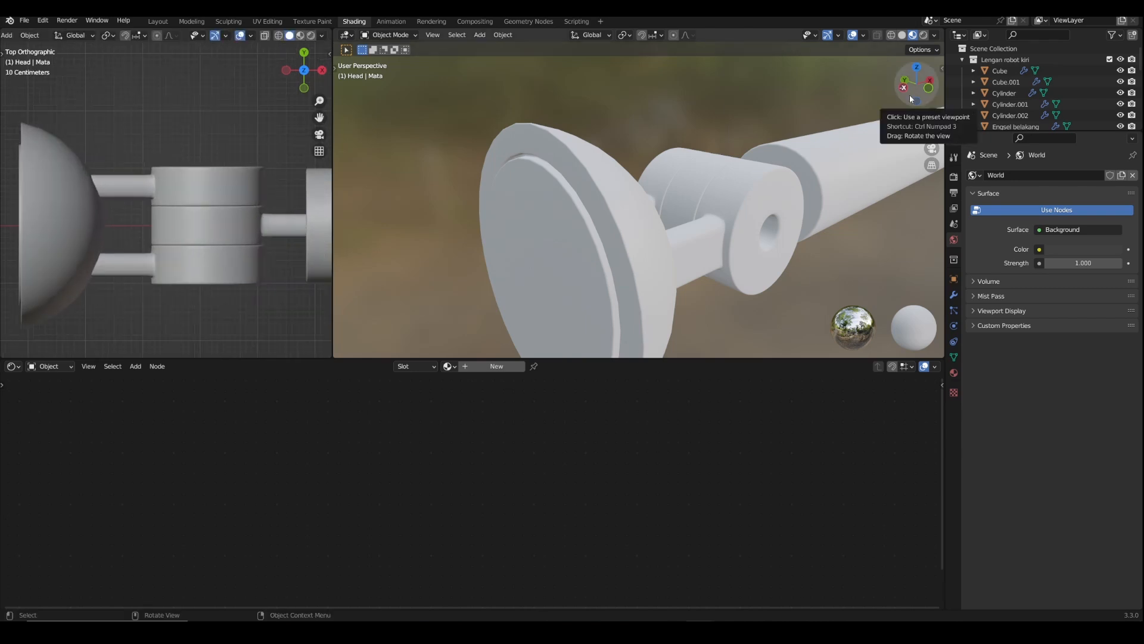
# - Switch both 3D viewports to rendered shading and darken the world background colour to nearly black
pyautogui.click(925, 37)
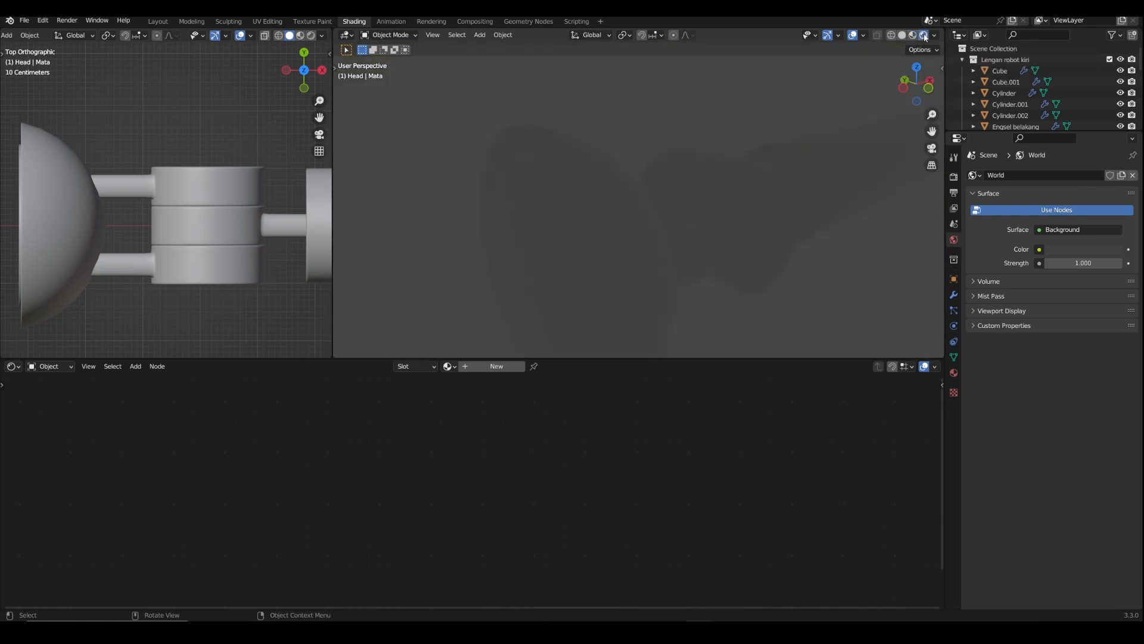
pyautogui.click(312, 36)
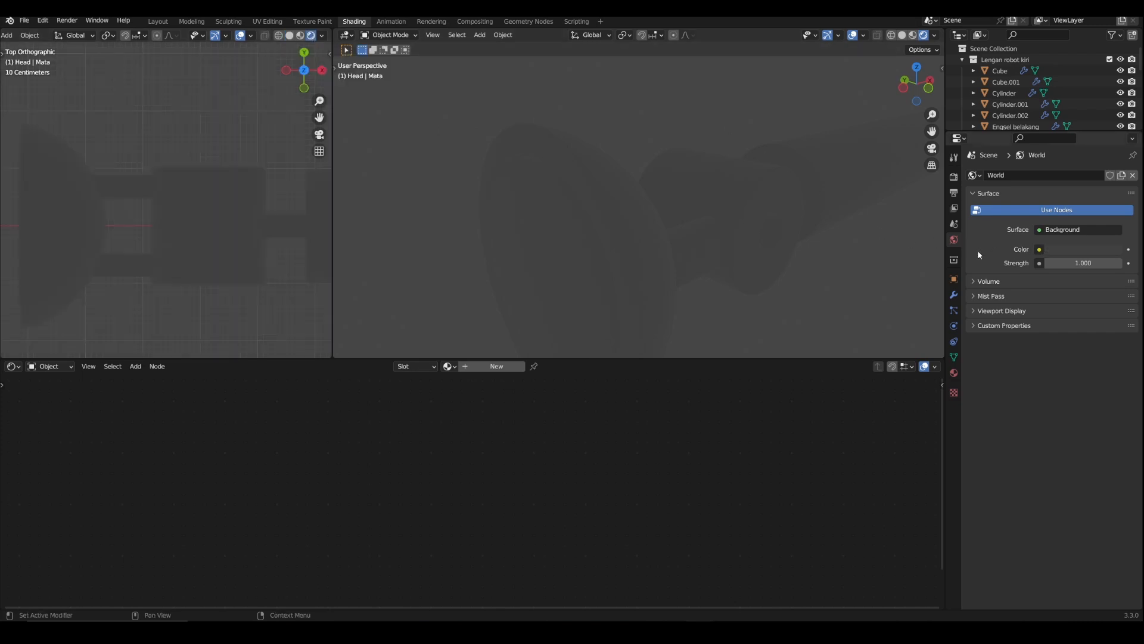
pyautogui.click(1067, 249)
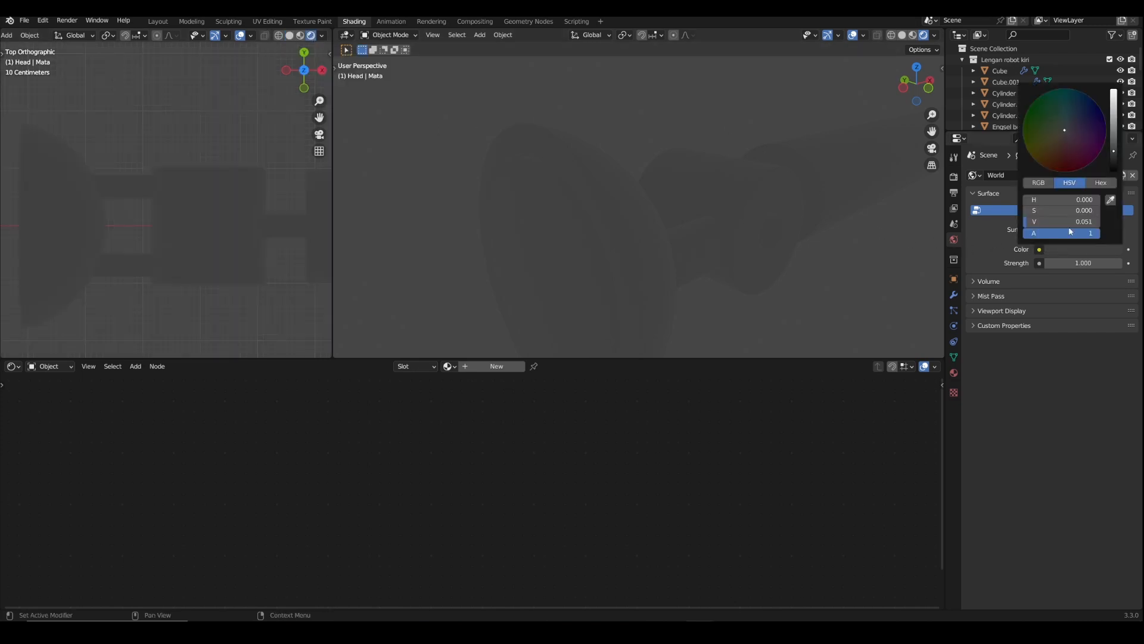
pyautogui.moveTo(1111, 150); pyautogui.dragTo(1113, 167)
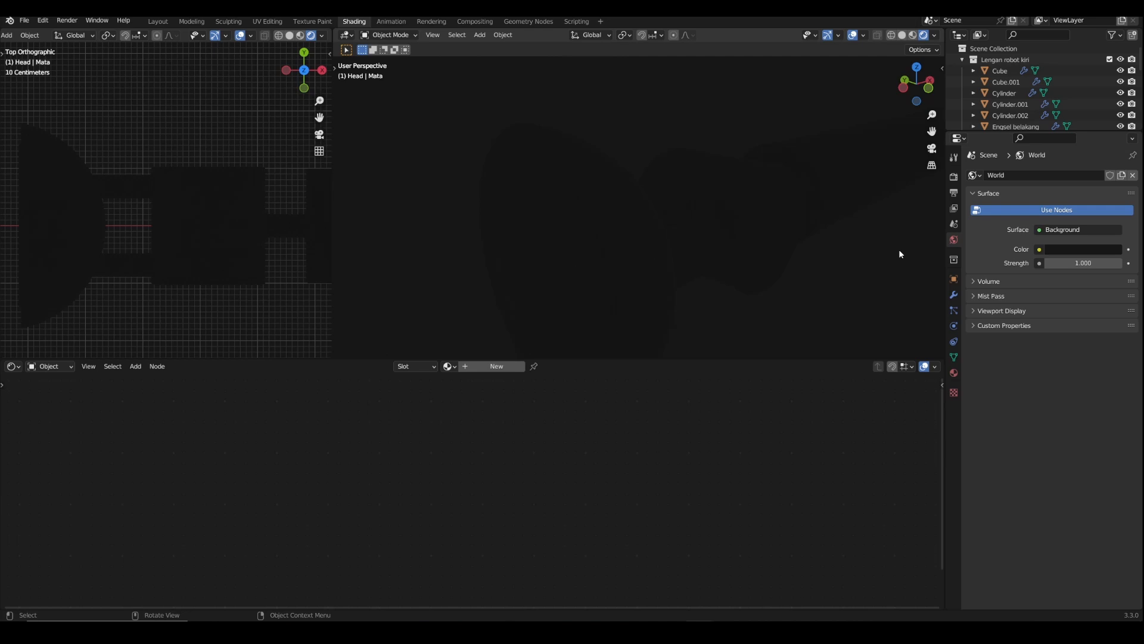
# - Assign an Environment Texture to the world colour and load umhlanga_sunrise_4k.hdr from the HDR background folder
pyautogui.click(1040, 250)
pyautogui.press('Escape')
pyautogui.click(1042, 250)
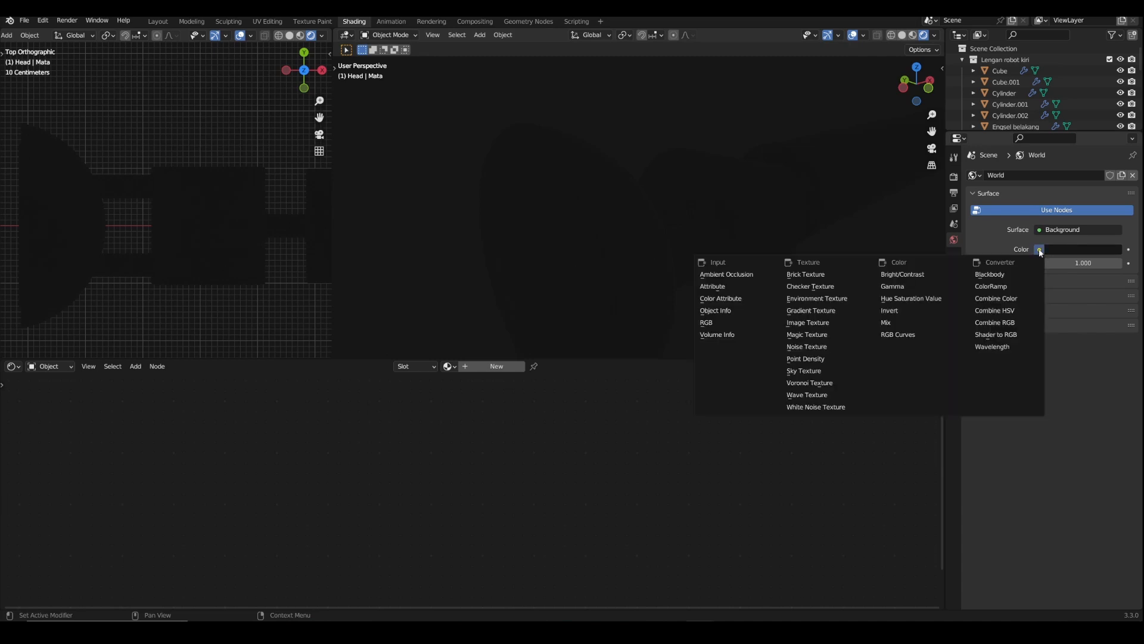
pyautogui.click(826, 304)
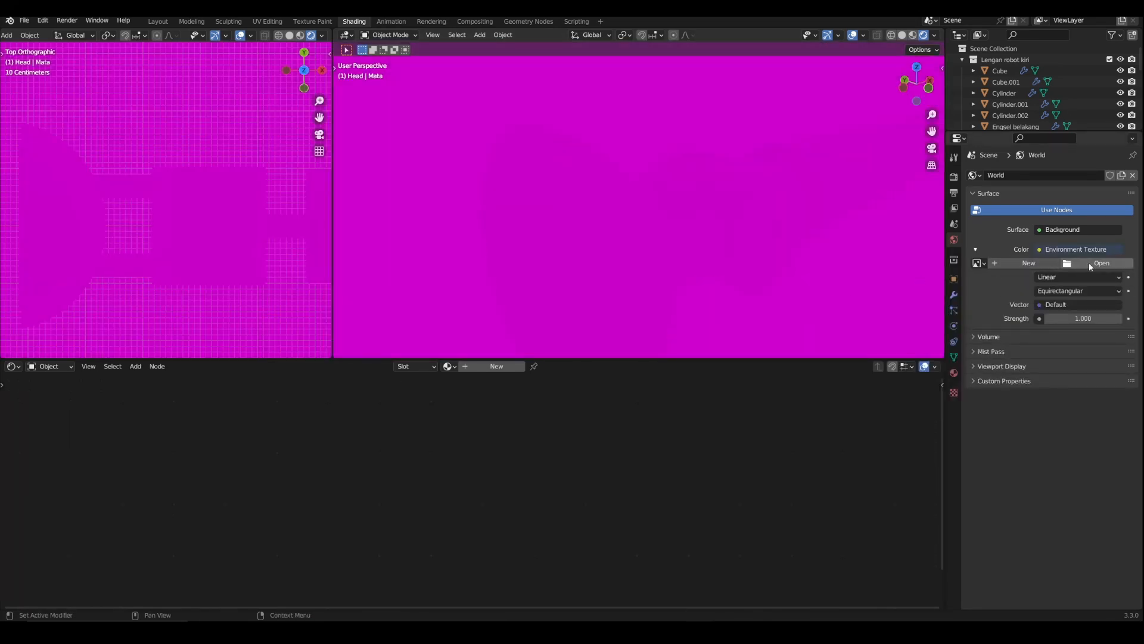
pyautogui.click(1089, 262)
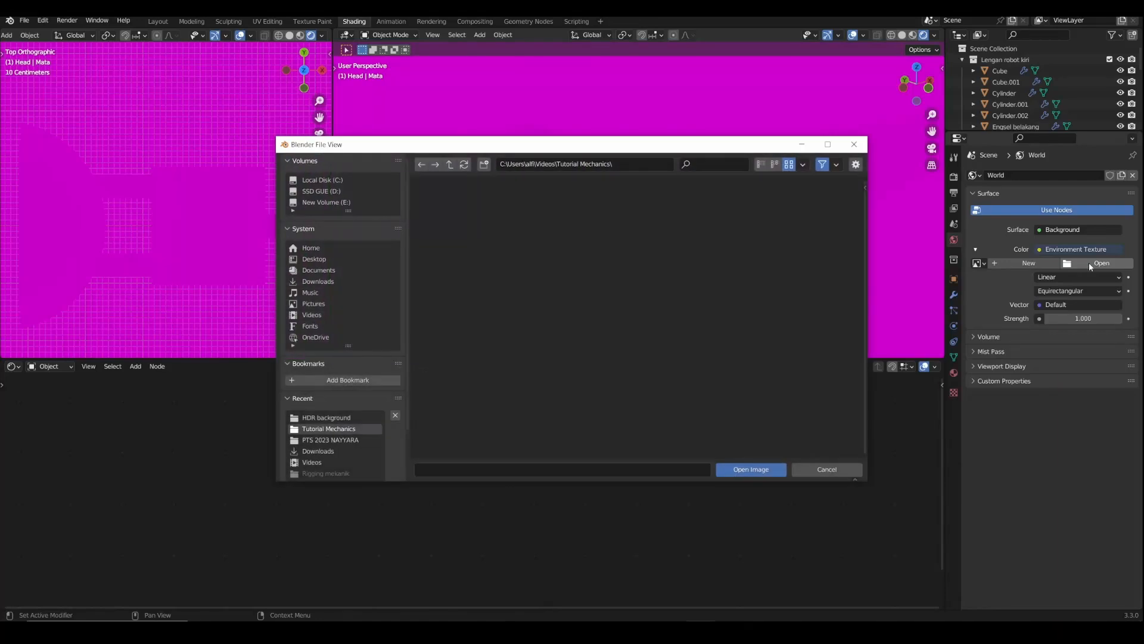
pyautogui.click(338, 419)
pyautogui.scroll(-10, 624, 374)
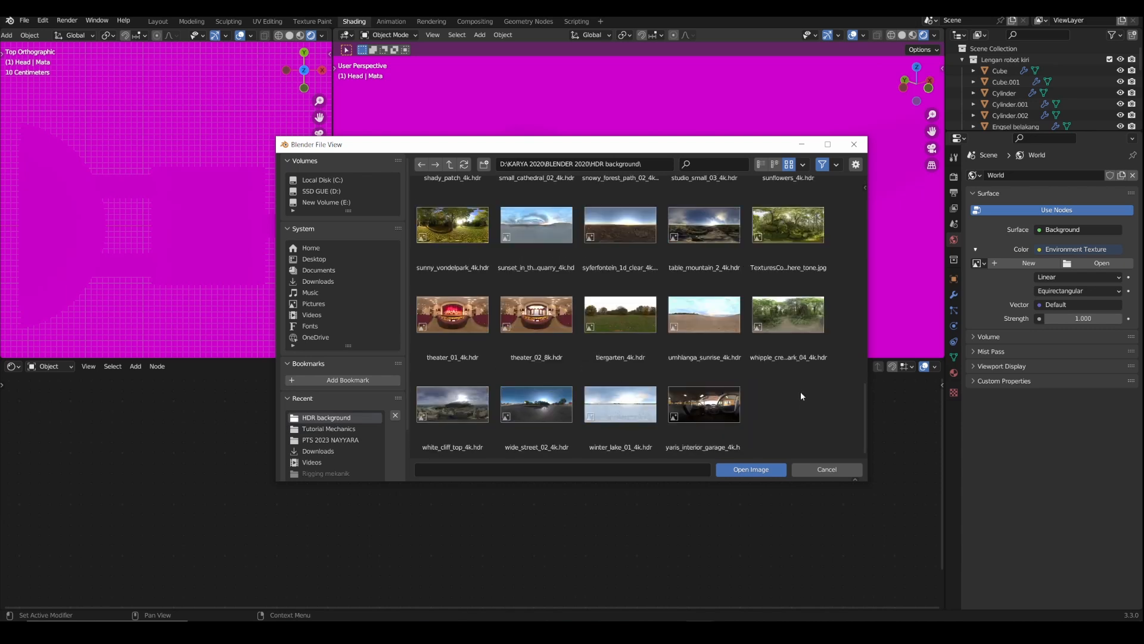
pyautogui.click(710, 329)
pyautogui.click(734, 472)
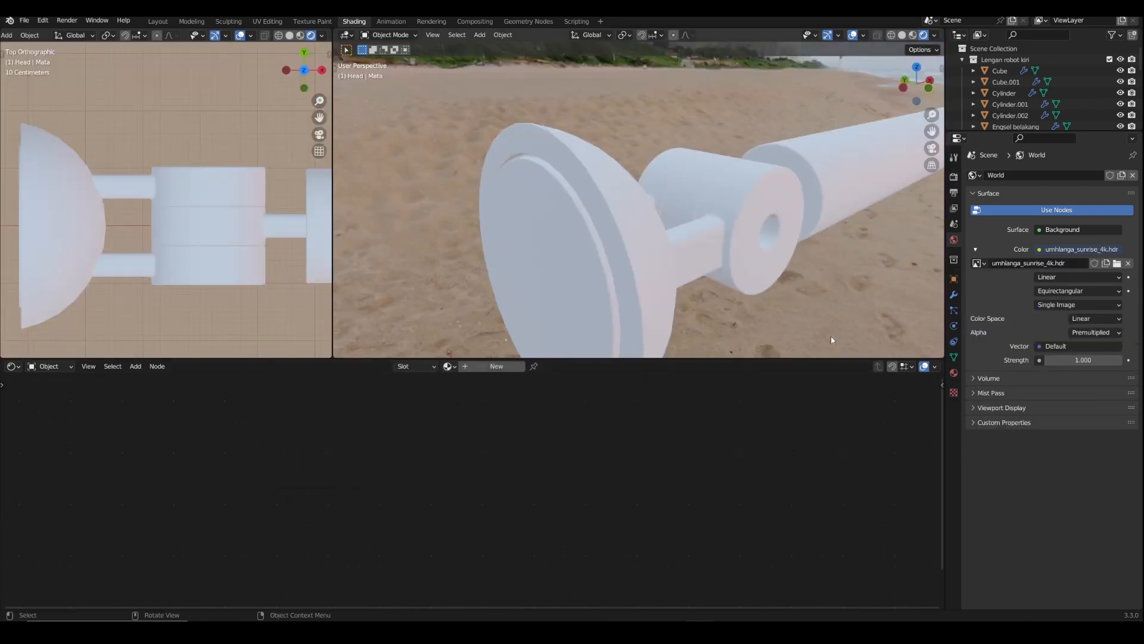
# - Create a new material on the front hinge piece Engsel depan.004 and arrange its Principled BSDF and Material Output nodes
pyautogui.moveTo(931, 132); pyautogui.dragTo(849, 143)
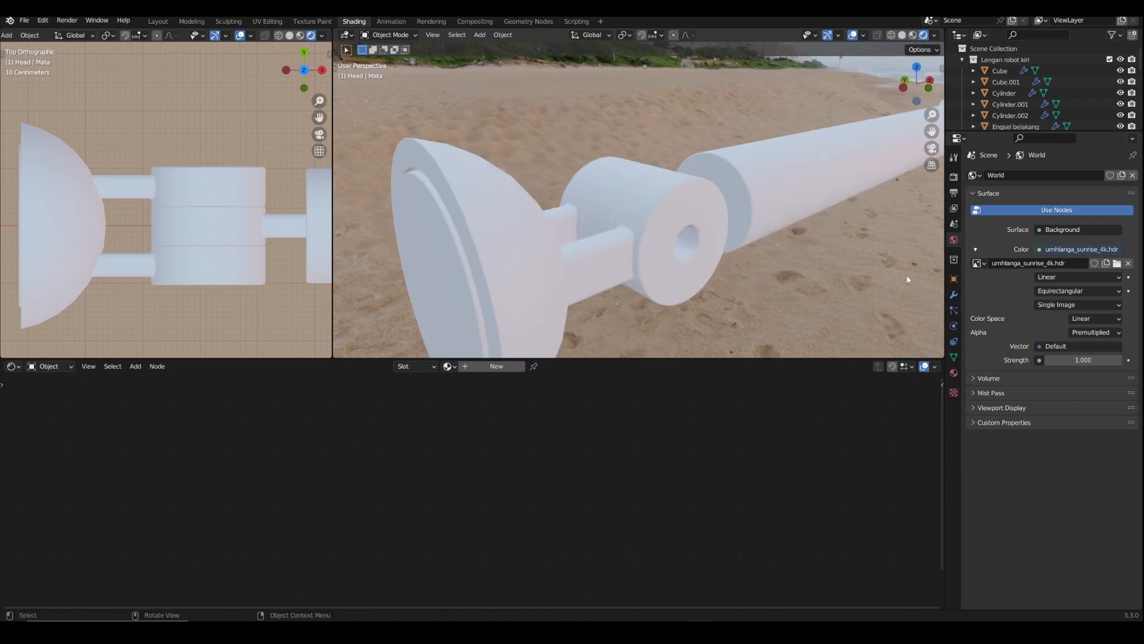
pyautogui.click(662, 227)
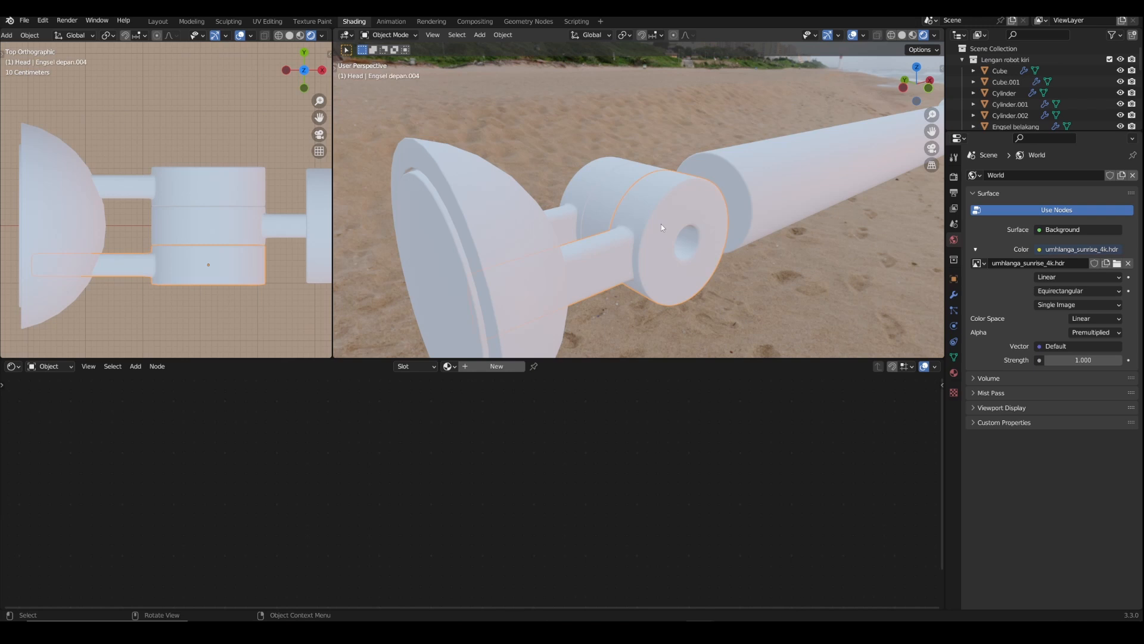
pyautogui.click(954, 373)
pyautogui.click(1051, 222)
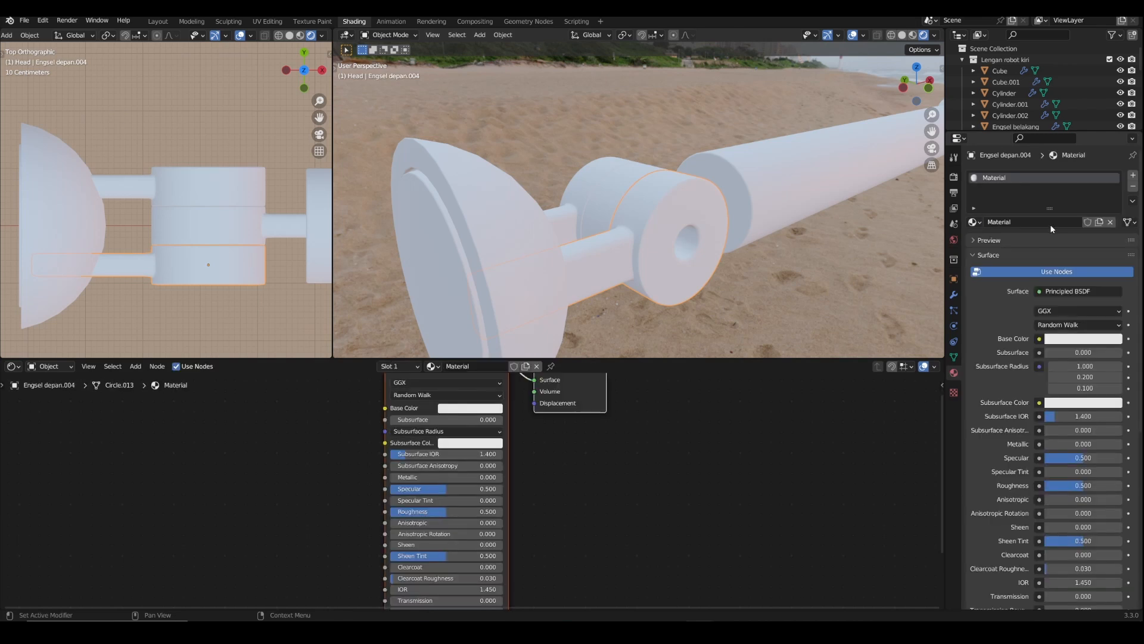
pyautogui.moveTo(598, 392); pyautogui.dragTo(666, 434)
pyautogui.click(725, 424)
pyautogui.moveTo(526, 402); pyautogui.dragTo(467, 397)
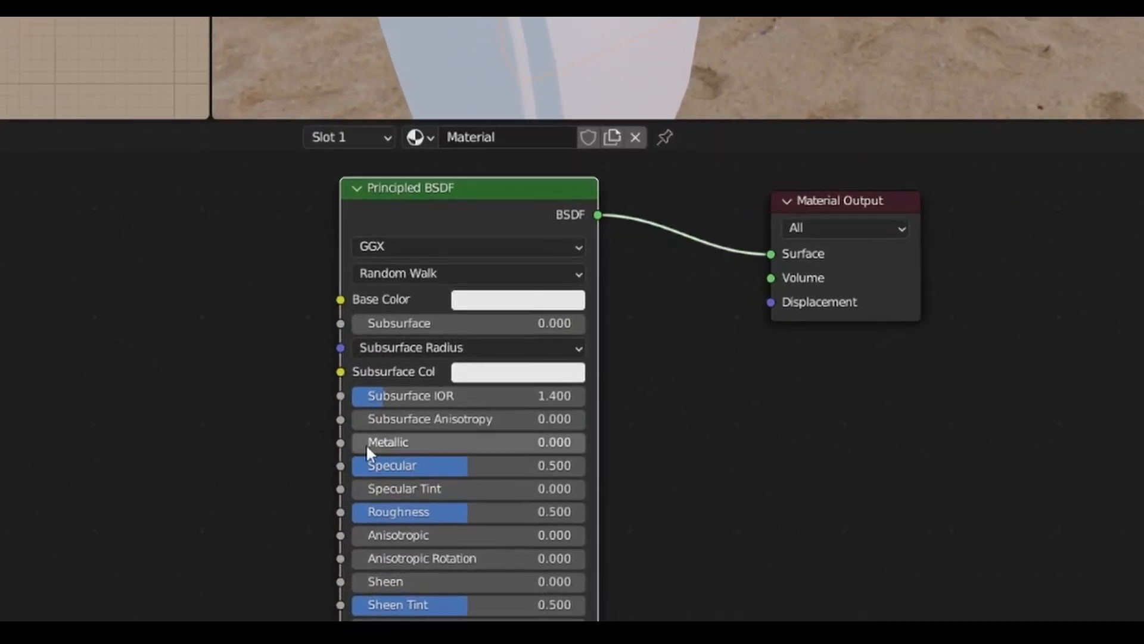
# - Give the hinge material Metallic 1.000, a saturated golden-yellow base colour and Roughness 0.104, and hide overlays in the top-view viewport
pyautogui.moveTo(366, 443); pyautogui.dragTo(590, 444)
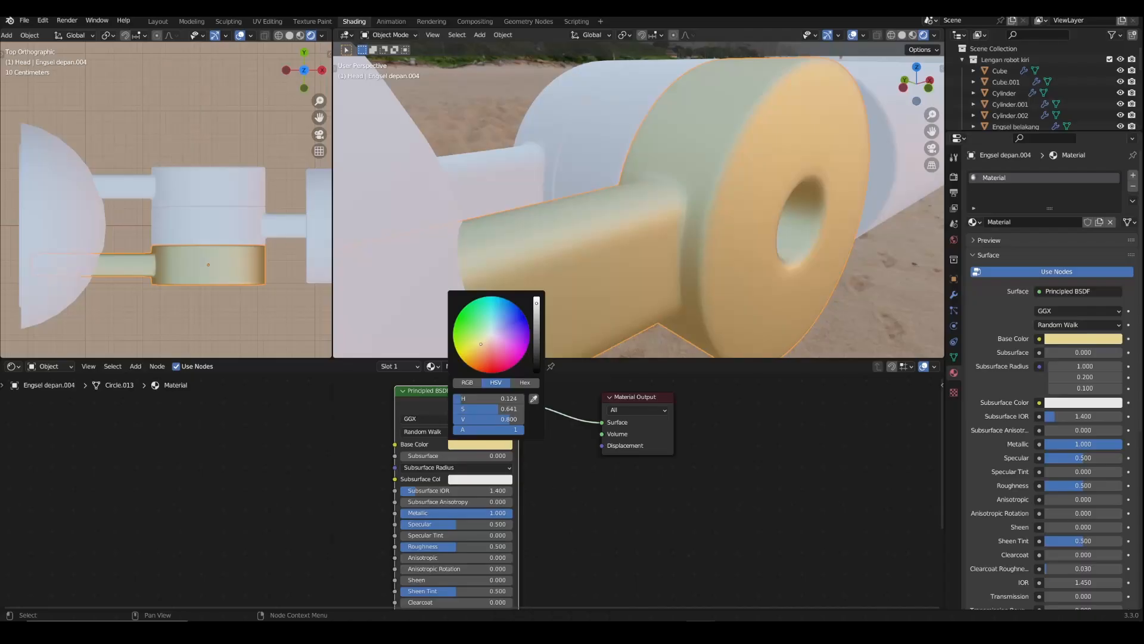
pyautogui.moveTo(481, 344); pyautogui.dragTo(465, 361)
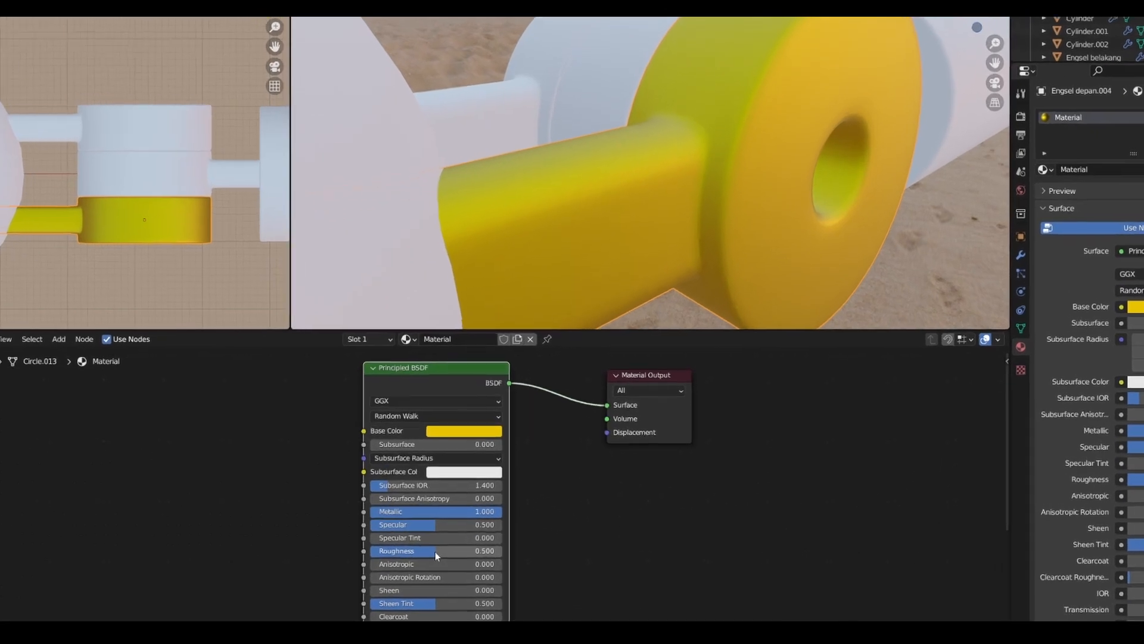
pyautogui.moveTo(437, 555); pyautogui.dragTo(384, 555)
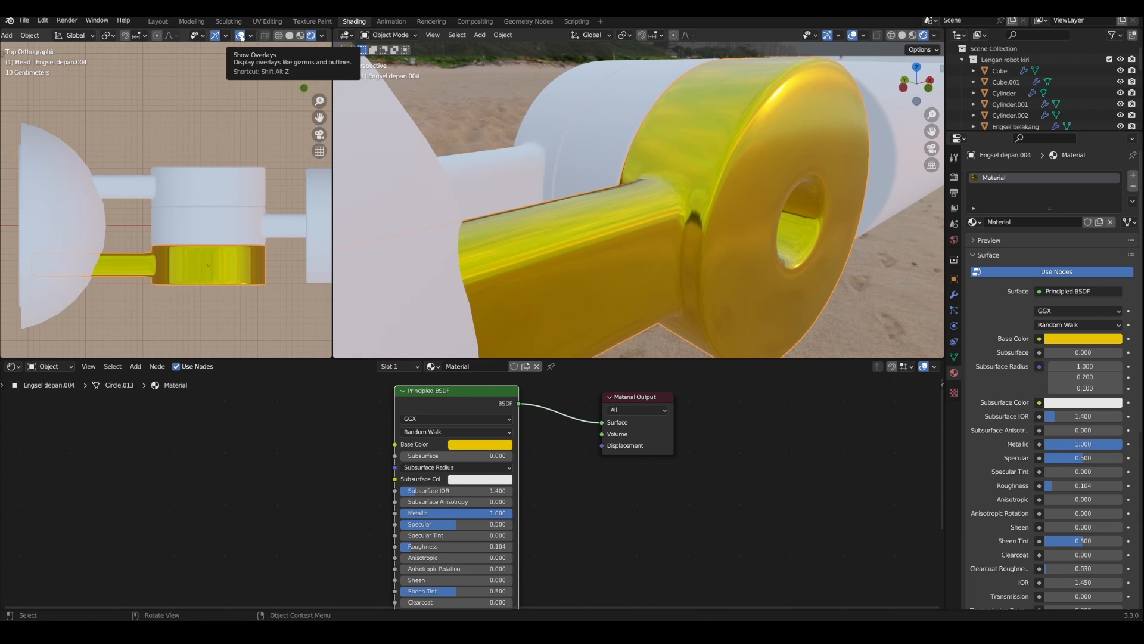
pyautogui.click(242, 38)
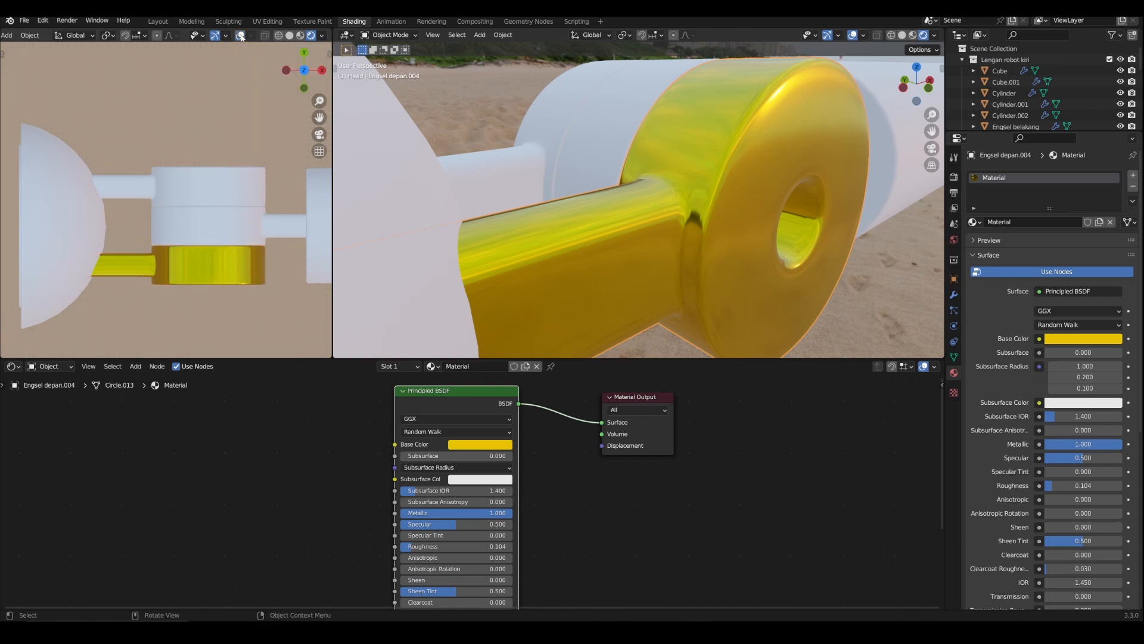
# - Enable Ambient Occlusion with a distance of 0.27 m and Screen Space Reflections in the Eevee render settings
pyautogui.click(954, 177)
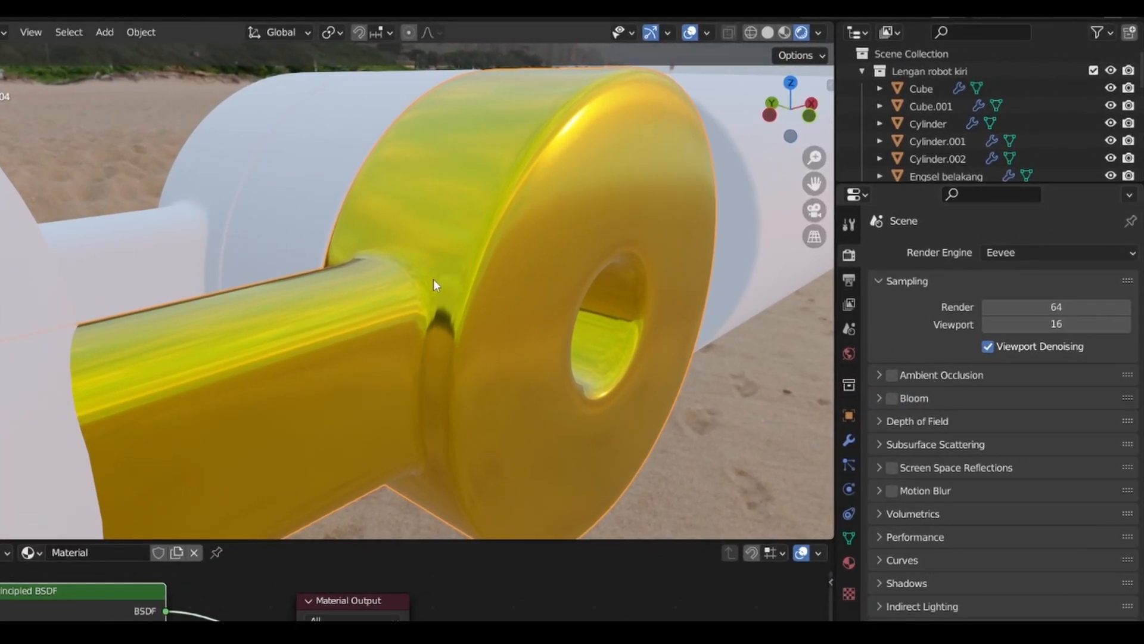
pyautogui.click(891, 376)
pyautogui.click(937, 375)
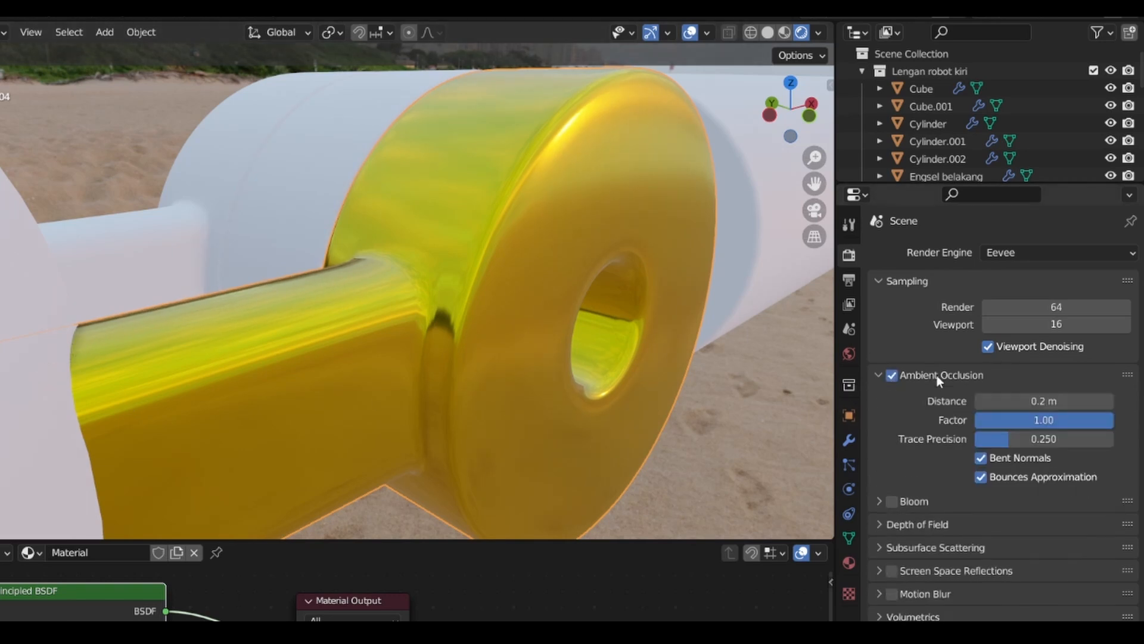
pyautogui.moveTo(1045, 401)
pyautogui.mouseDown()
pyautogui.moveTo(1111, 401)
pyautogui.moveTo(1052, 401)
pyautogui.mouseUp()
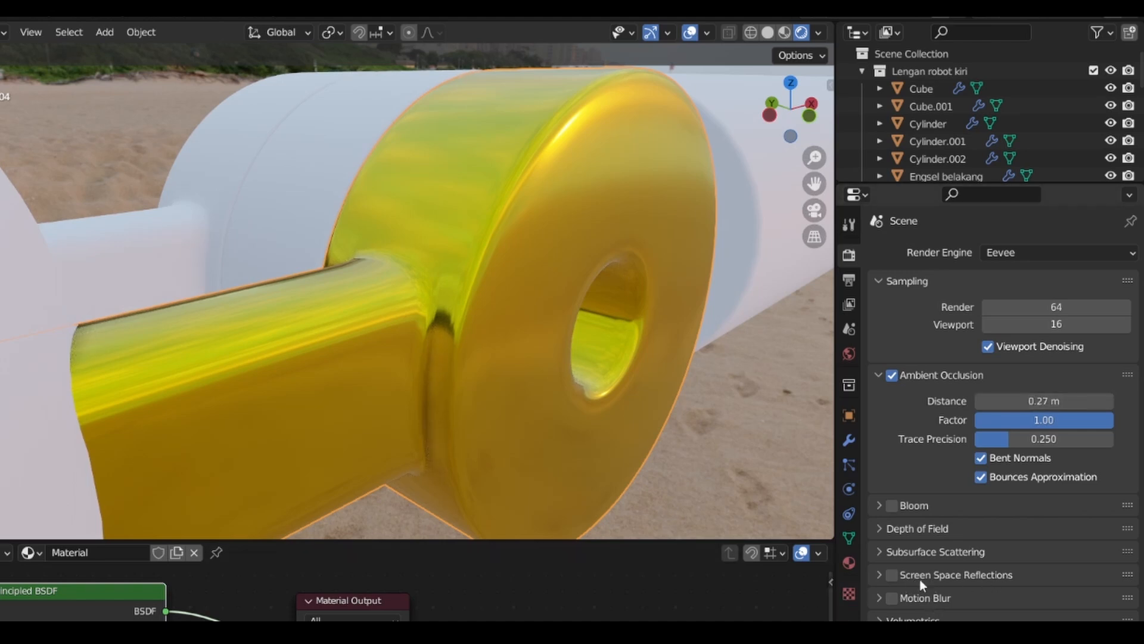
pyautogui.click(893, 575)
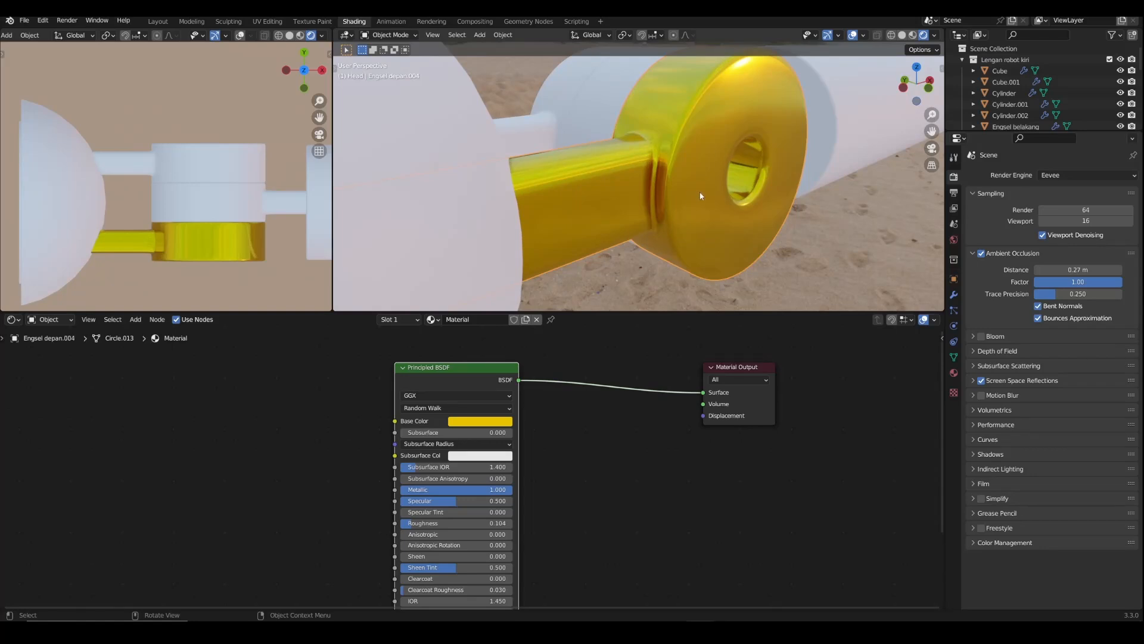
# - Move the golden Principled BSDF away from the Material Output and place a duplicate of it below the link between them
pyautogui.moveTo(465, 383); pyautogui.dragTo(412, 380)
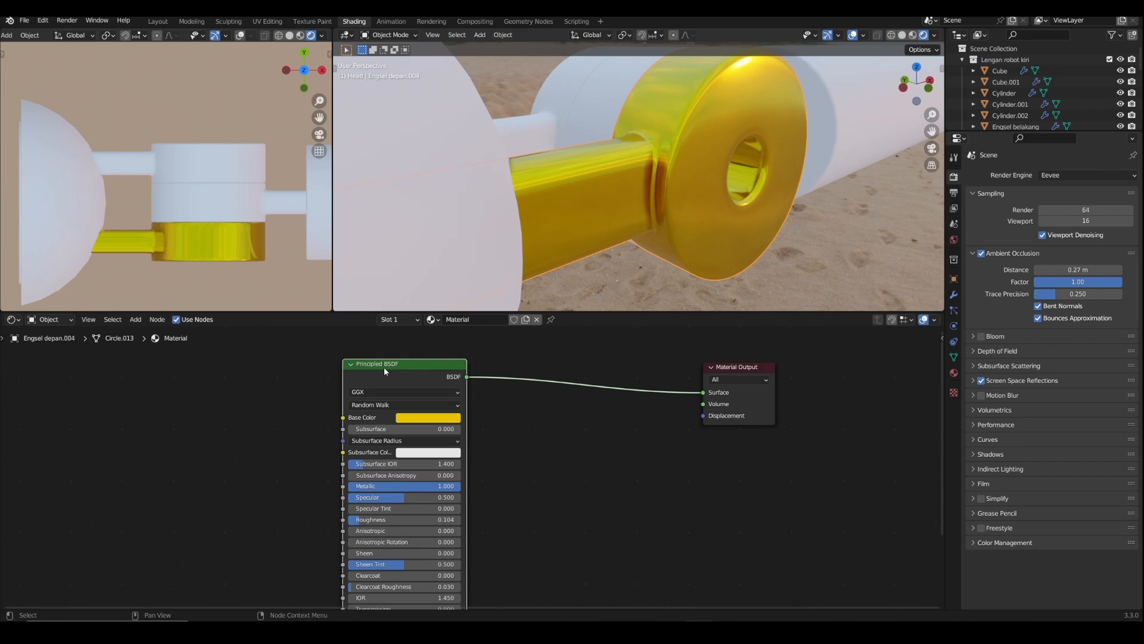
pyautogui.hotkey('shift', 'd')
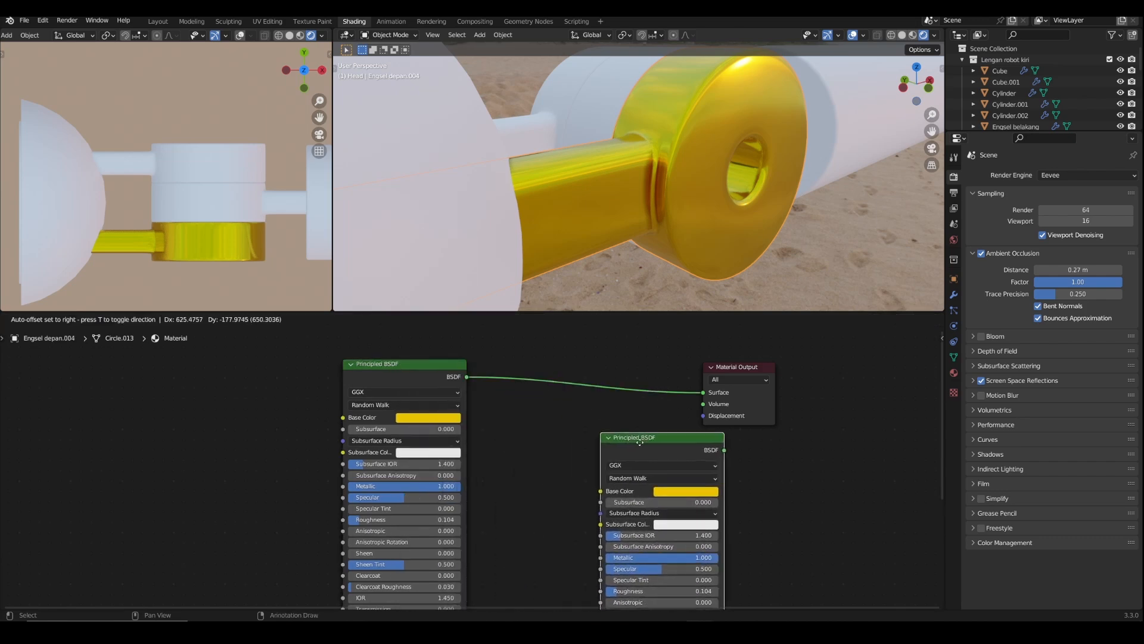
pyautogui.click(613, 453)
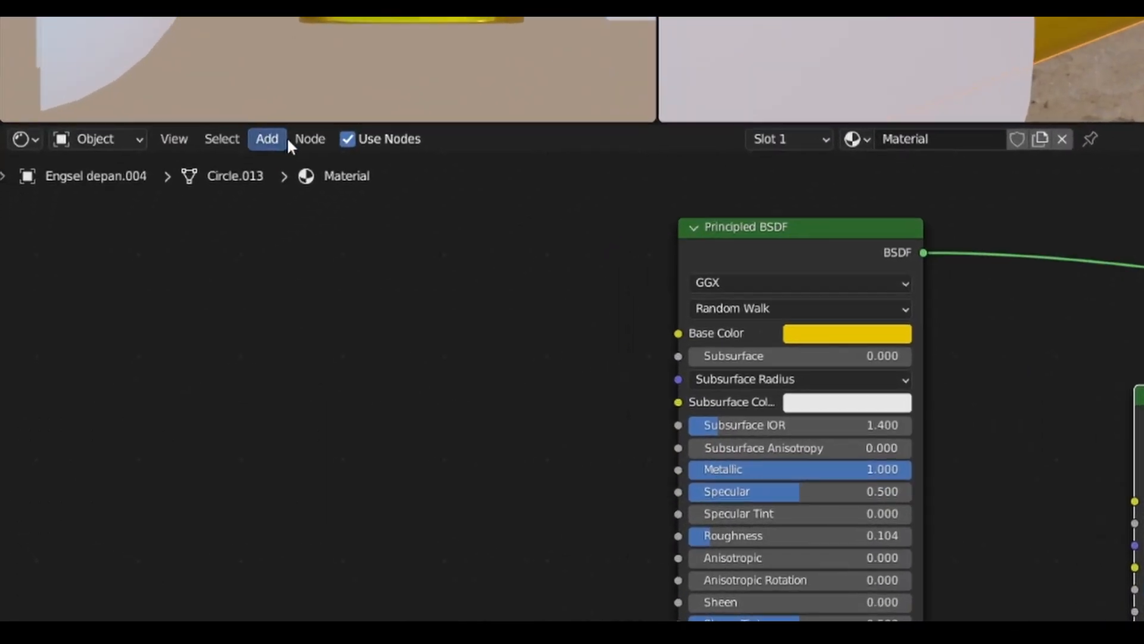
# - Insert a Mix Shader between the golden Principled BSDF and Material Output, and connect the duplicate BSDF to its second Shader input
pyautogui.click(136, 319)
pyautogui.moveTo(322, 226)
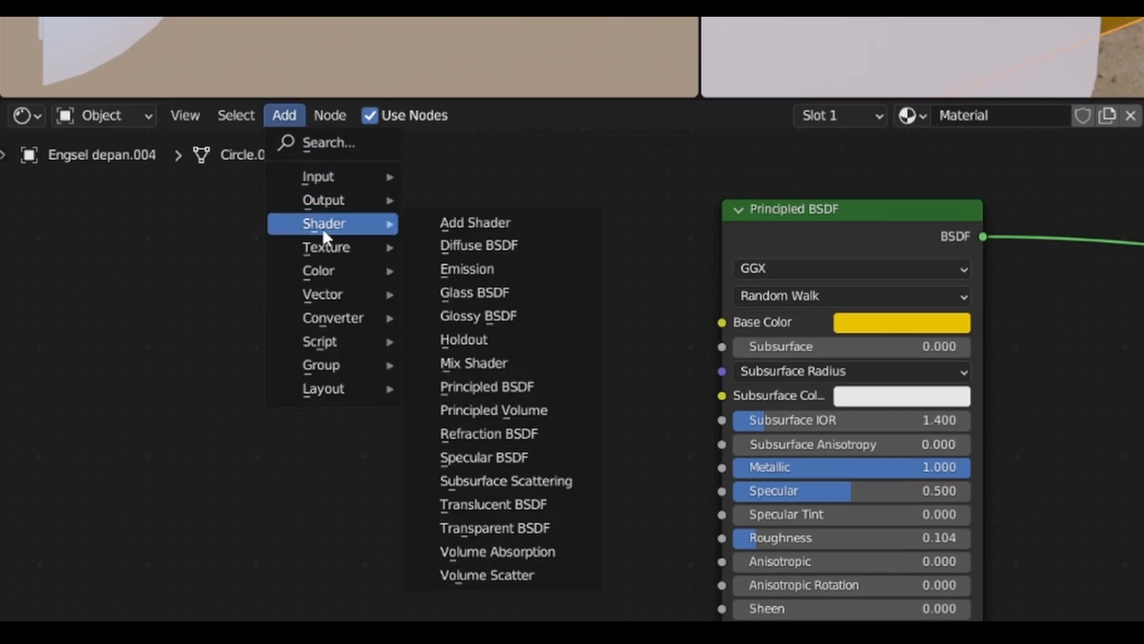
pyautogui.click(476, 364)
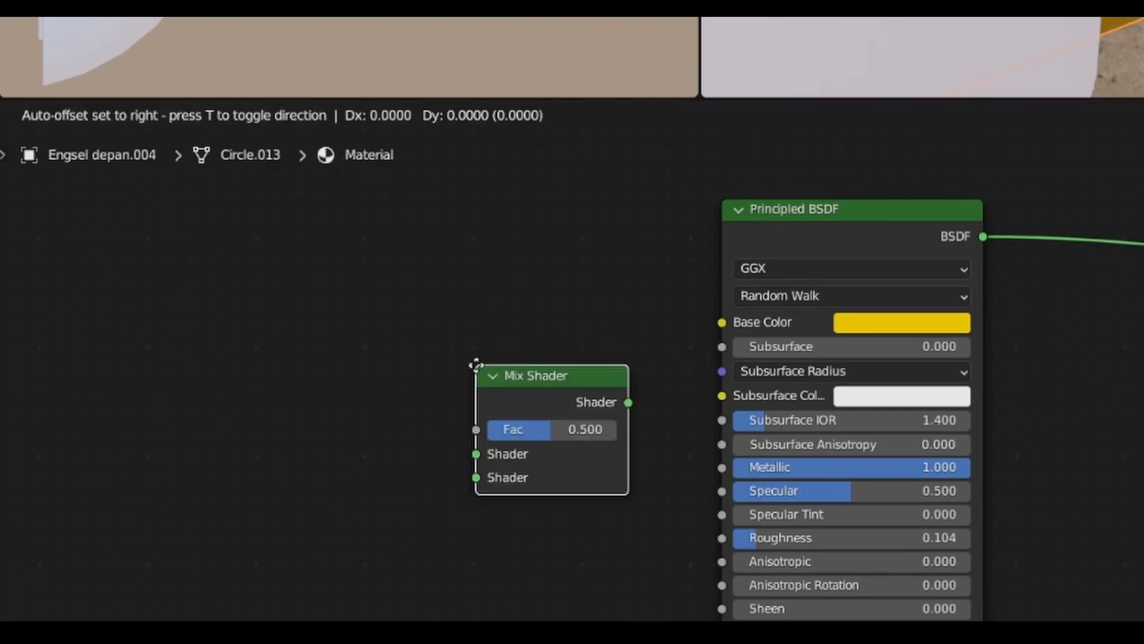
pyautogui.click(1143, 196)
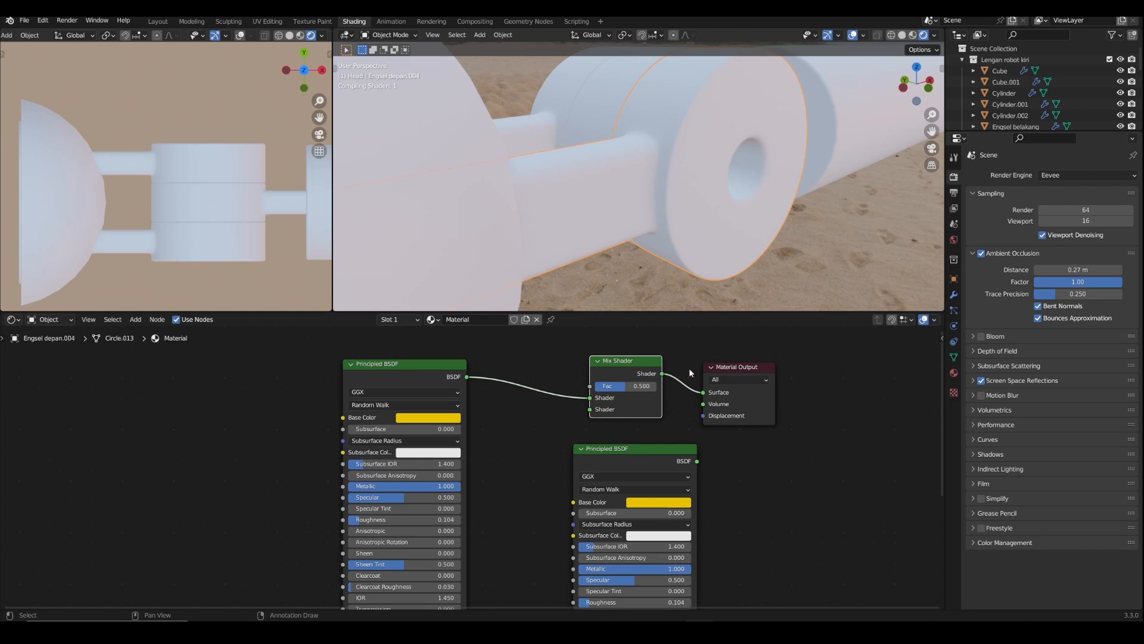
pyautogui.moveTo(568, 347); pyautogui.dragTo(739, 391)
pyautogui.moveTo(620, 365); pyautogui.dragTo(725, 369)
pyautogui.moveTo(696, 461); pyautogui.dragTo(619, 428)
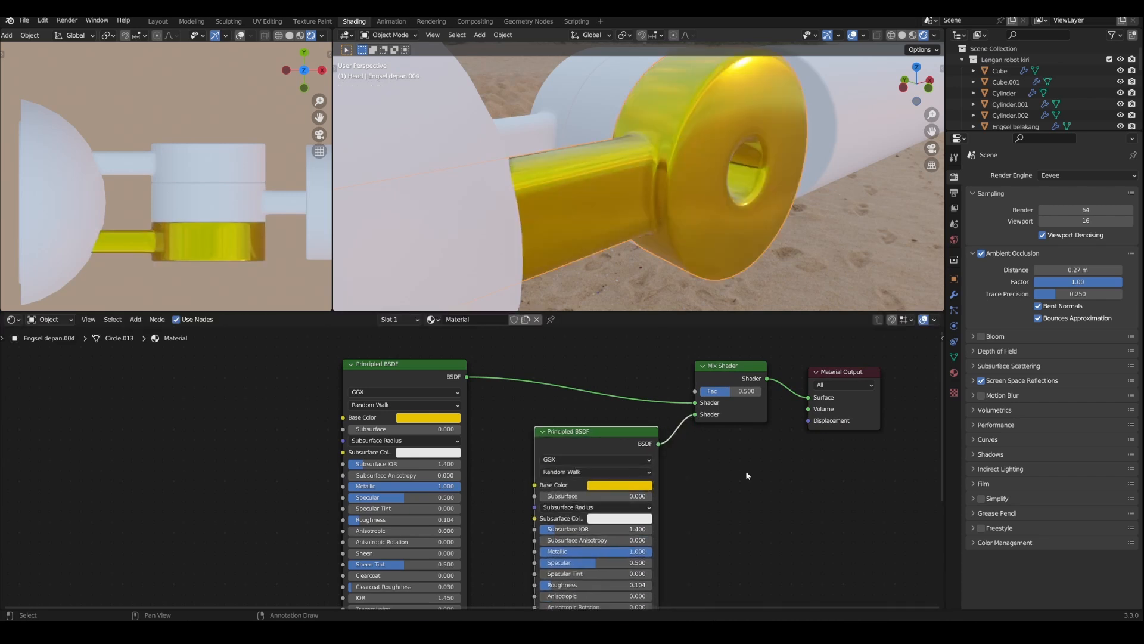
# - Give the duplicate Principled BSDF a very dark brown base colour, and set the Mix Shader's Fac to 0.000, then 1.000, to compare
pyautogui.click(623, 485)
pyautogui.moveTo(676, 349); pyautogui.dragTo(676, 394)
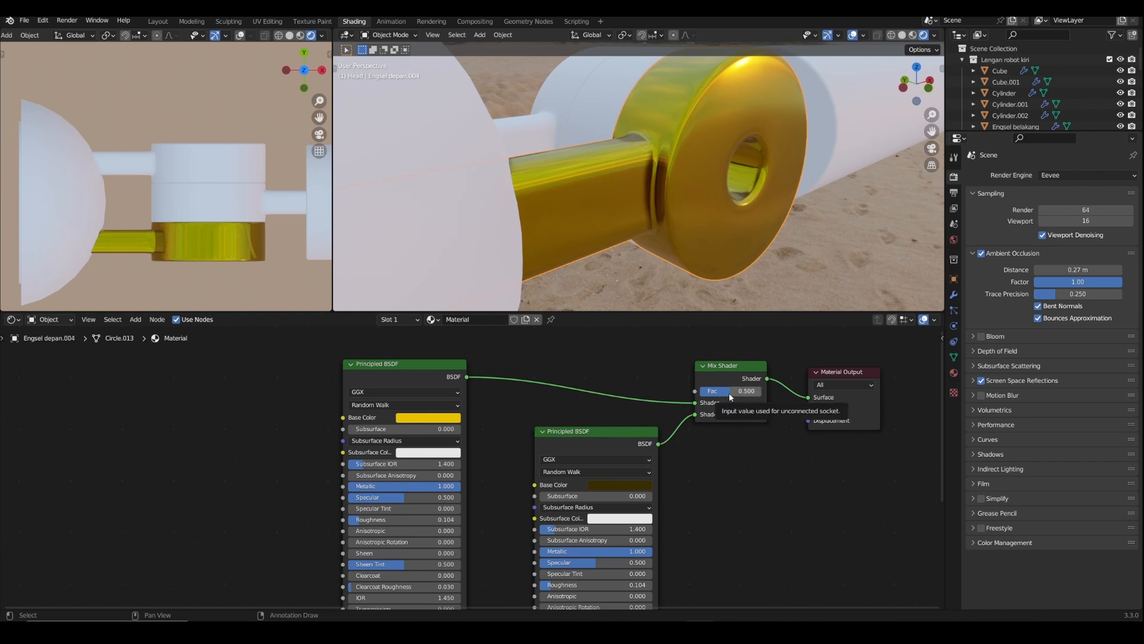
pyautogui.moveTo(730, 391); pyautogui.dragTo(699, 391)
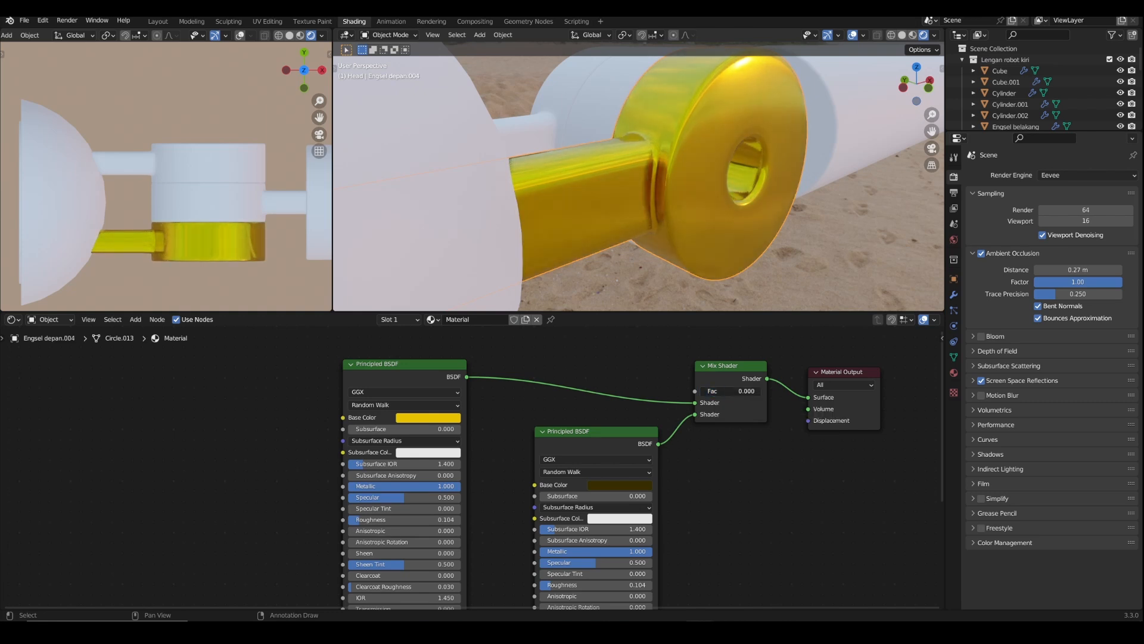
pyautogui.click(389, 376)
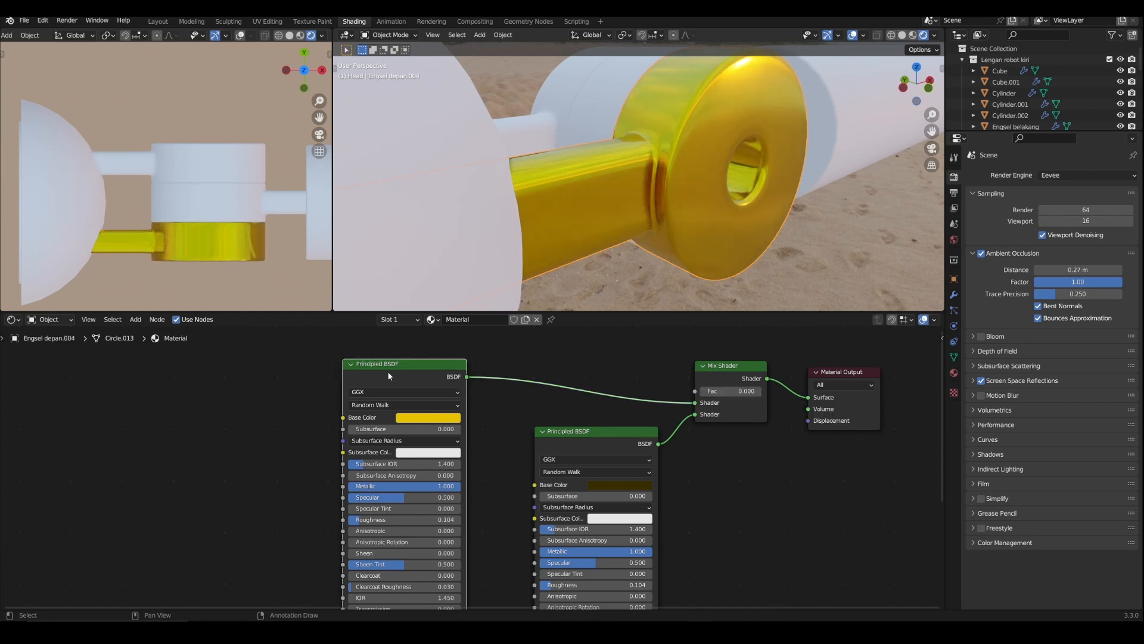
pyautogui.moveTo(715, 391); pyautogui.dragTo(775, 391)
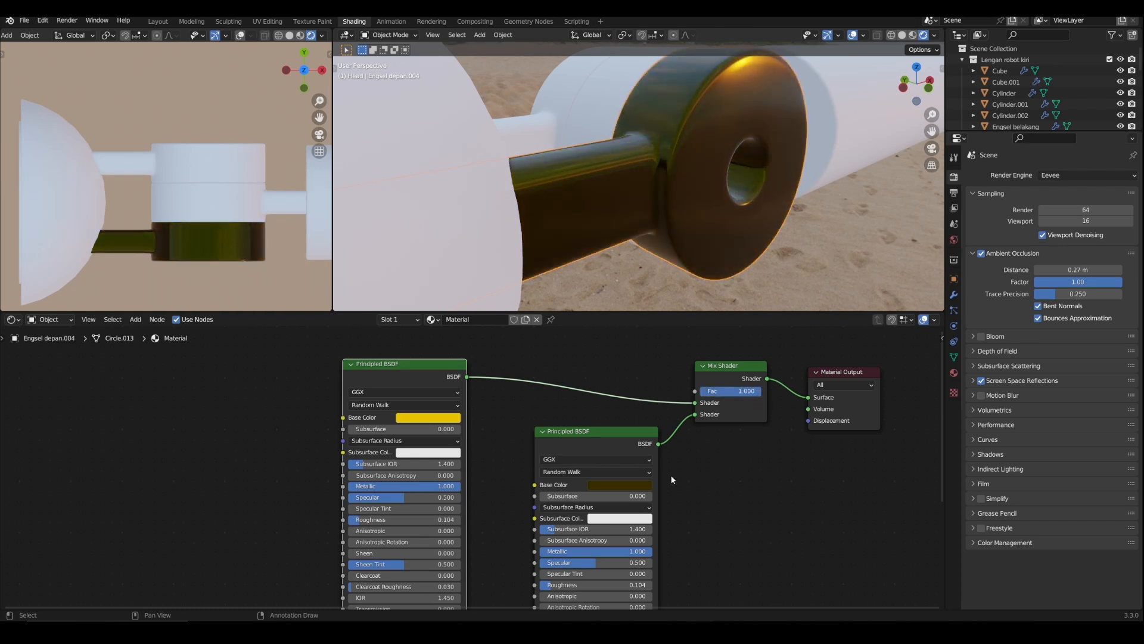
pyautogui.click(619, 485)
pyautogui.moveTo(678, 401); pyautogui.dragTo(677, 403)
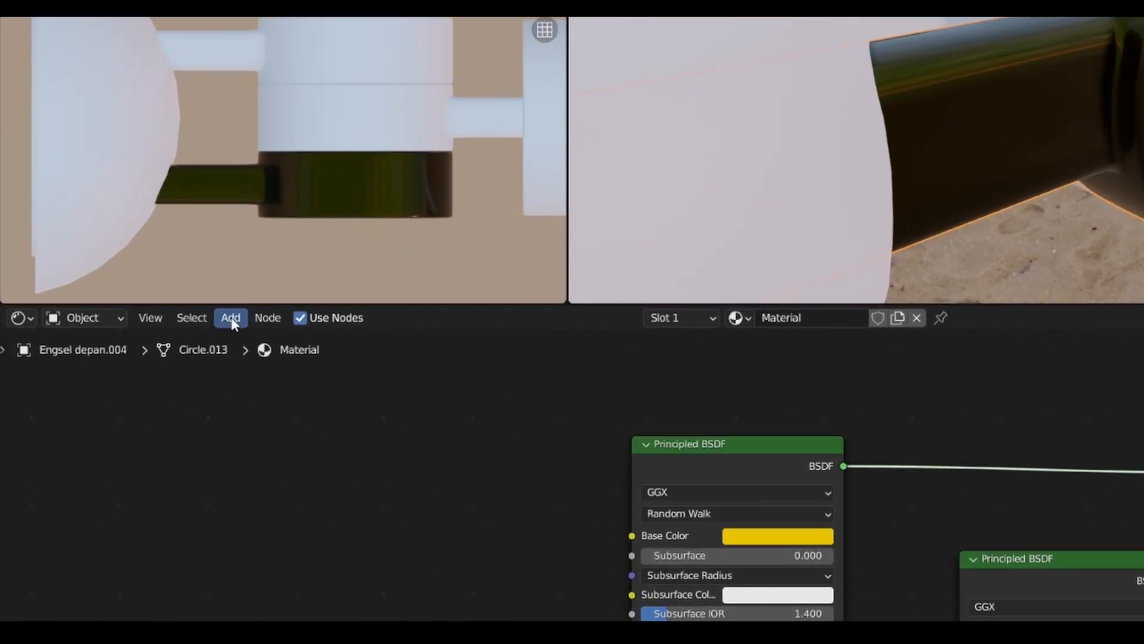
# - Add a Noise Texture above the shaders and connect its Fac output to the Mix Shader's Fac input
pyautogui.click(136, 319)
pyautogui.moveTo(257, 428)
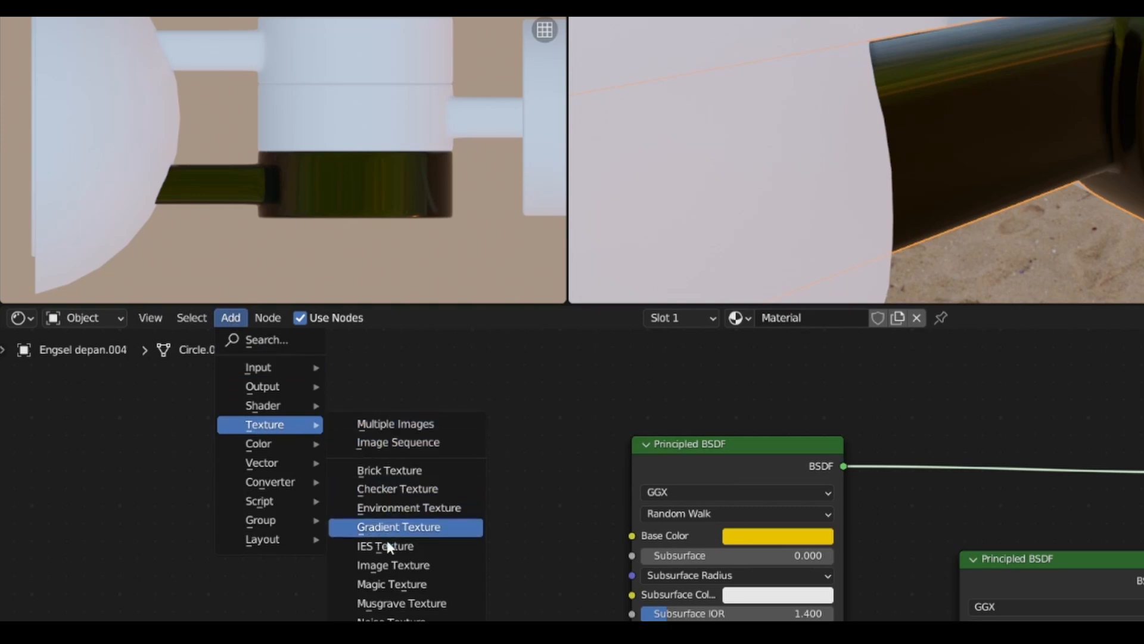
pyautogui.click(405, 619)
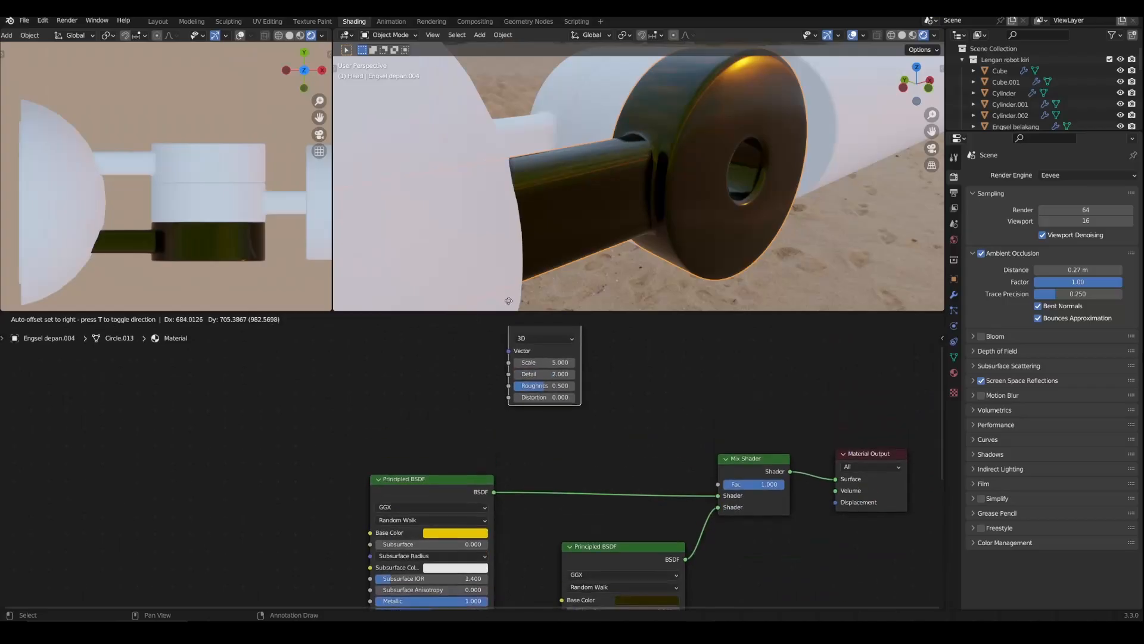
pyautogui.click(520, 395)
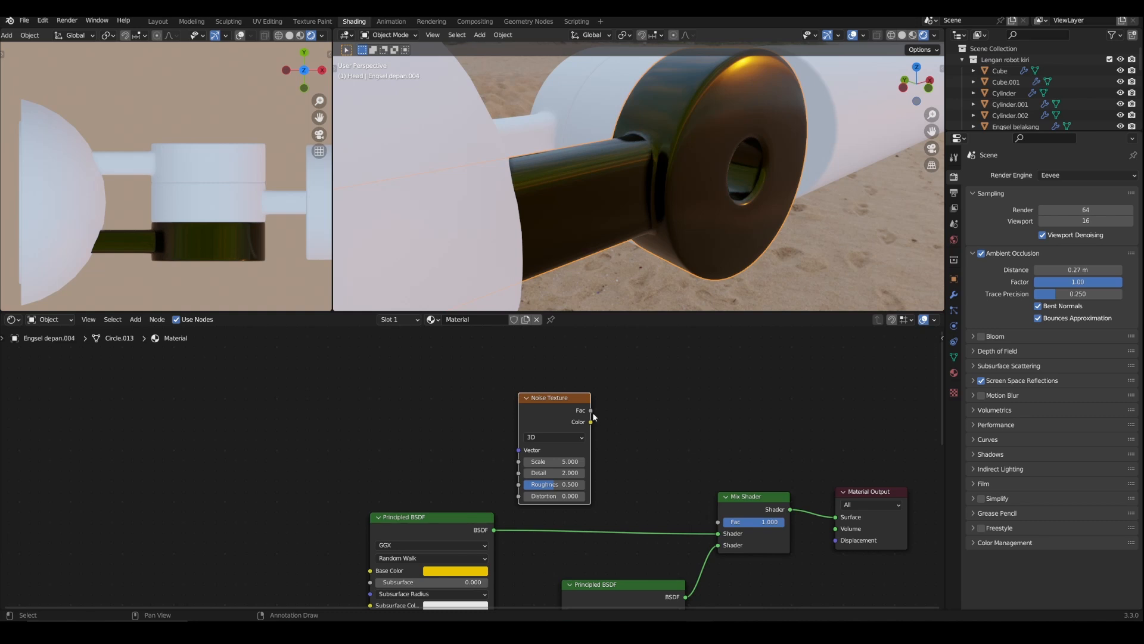
pyautogui.moveTo(591, 412); pyautogui.dragTo(715, 524)
pyautogui.moveTo(620, 584); pyautogui.dragTo(620, 571)
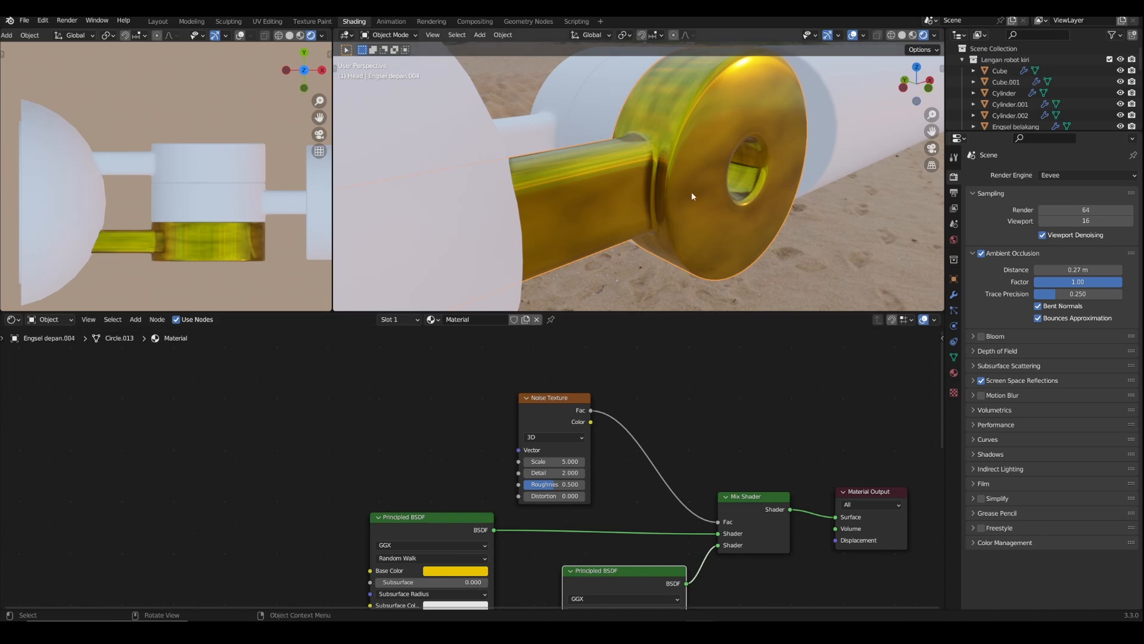
# - Set the Noise Texture's Scale to 5.700 and shift the node away from the Mix Shader to make room
pyautogui.click(554, 461)
pyautogui.write('3.4')
pyautogui.press('Return')
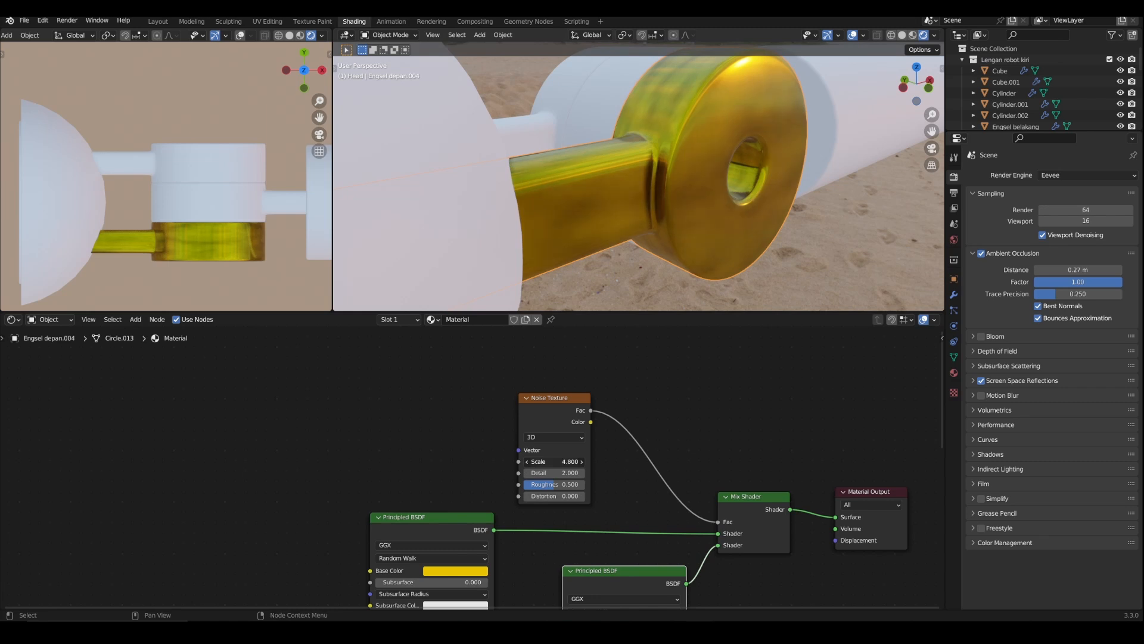
pyautogui.moveTo(555, 462); pyautogui.dragTo(623, 467)
pyautogui.moveTo(550, 399); pyautogui.dragTo(534, 399)
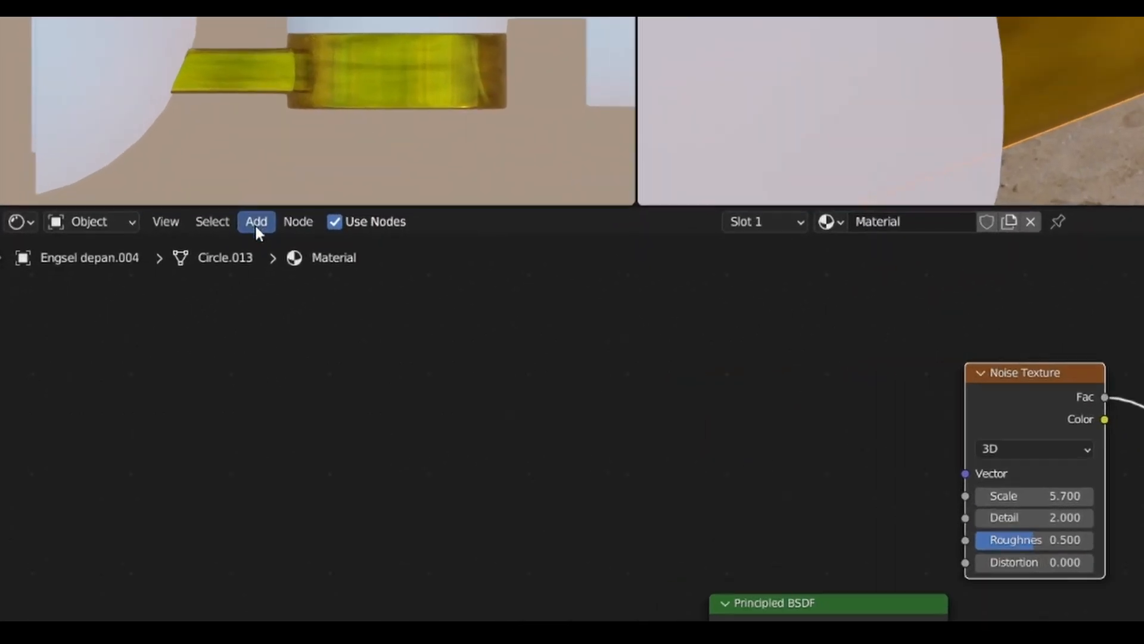
# - Insert a ColorRamp on the link between the Noise Texture and the Mix Shader, and nudge the Mix Shader upward
pyautogui.click(135, 319)
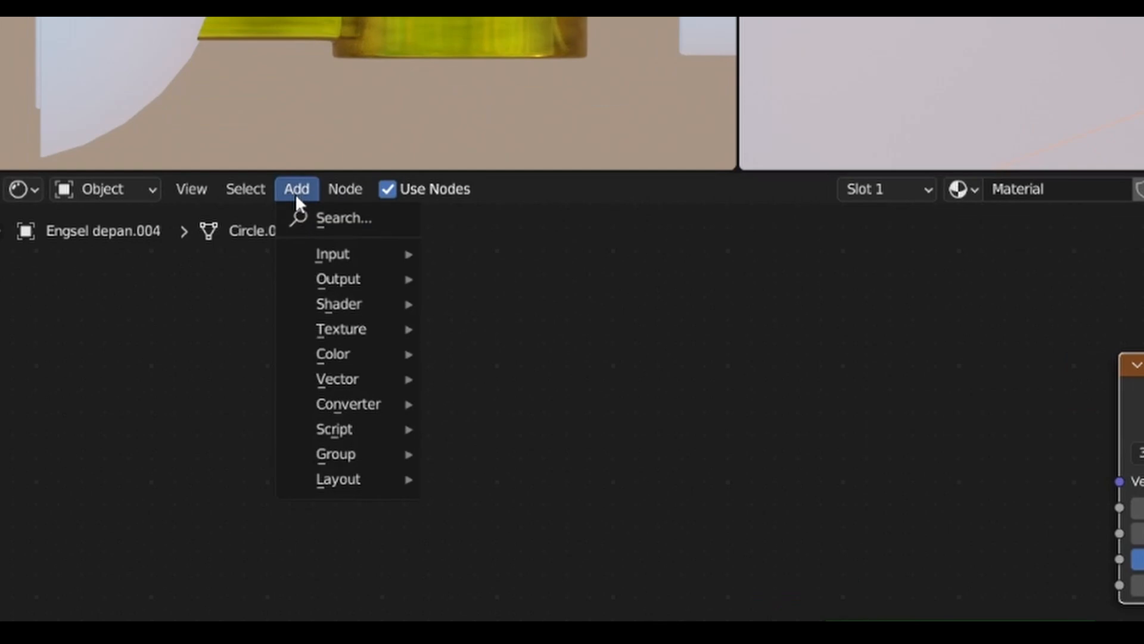
pyautogui.moveTo(334, 410)
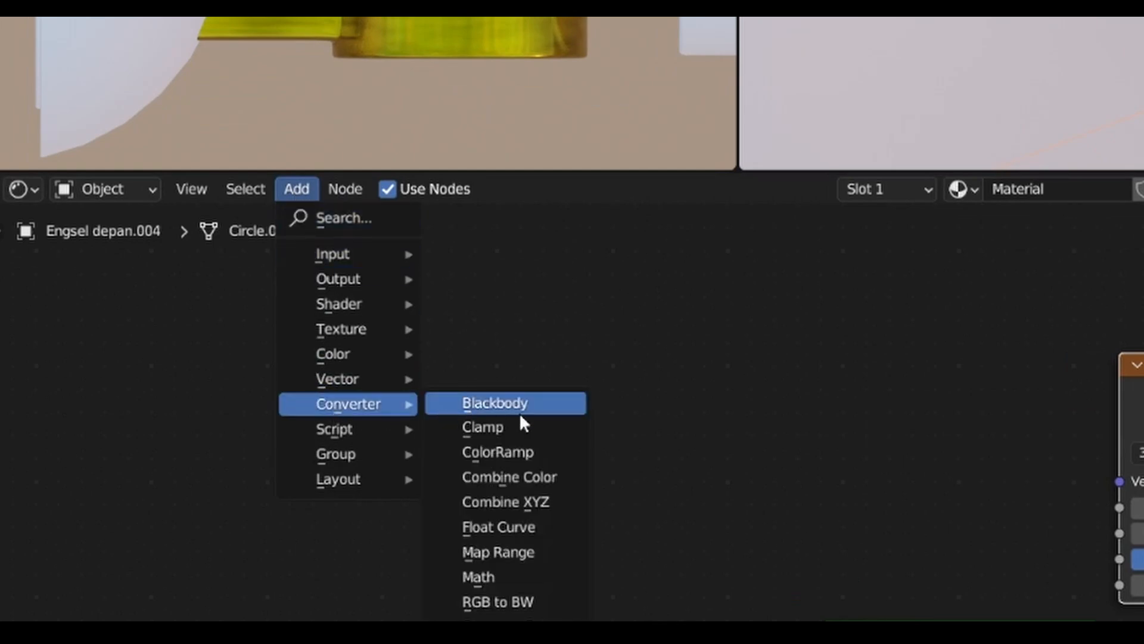
pyautogui.click(514, 451)
pyautogui.click(651, 370)
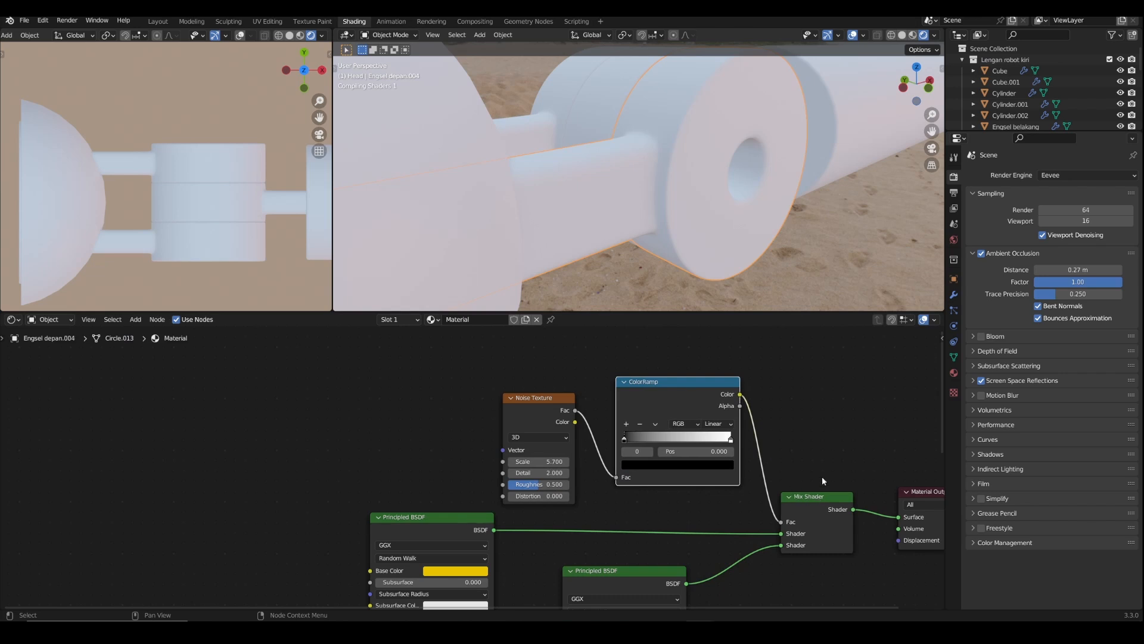
pyautogui.moveTo(831, 499); pyautogui.dragTo(827, 469)
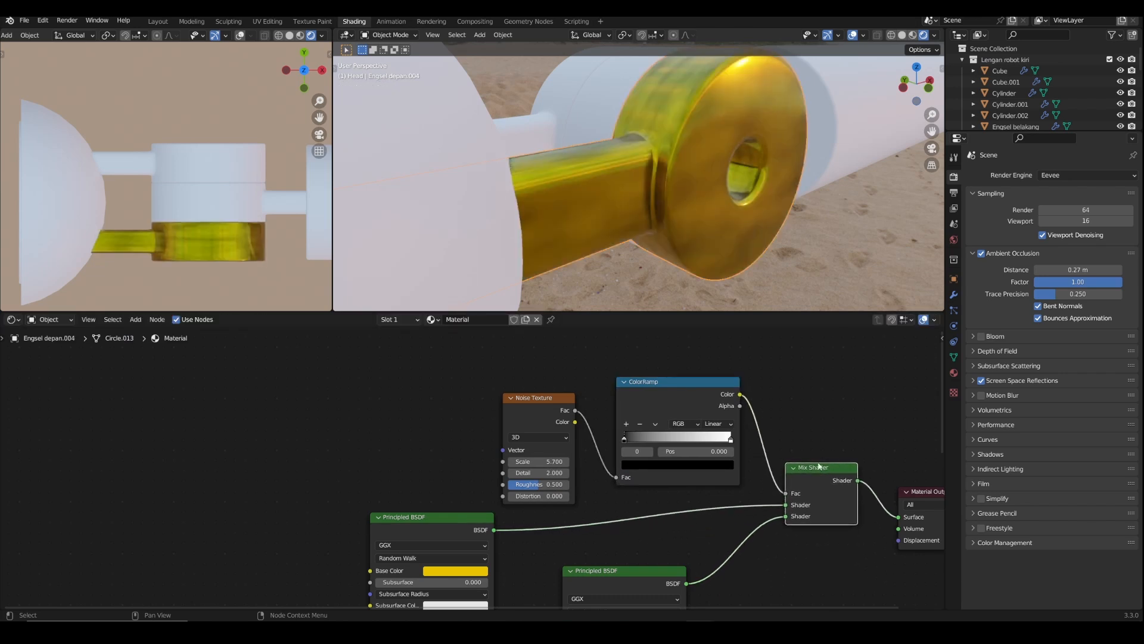
# - Move the ColorRamp's white stop to 0.582 and its black stop close beside it to make hard-edged dark patches, repositioning both BSDF nodes
pyautogui.moveTo(624, 440); pyautogui.dragTo(638, 440)
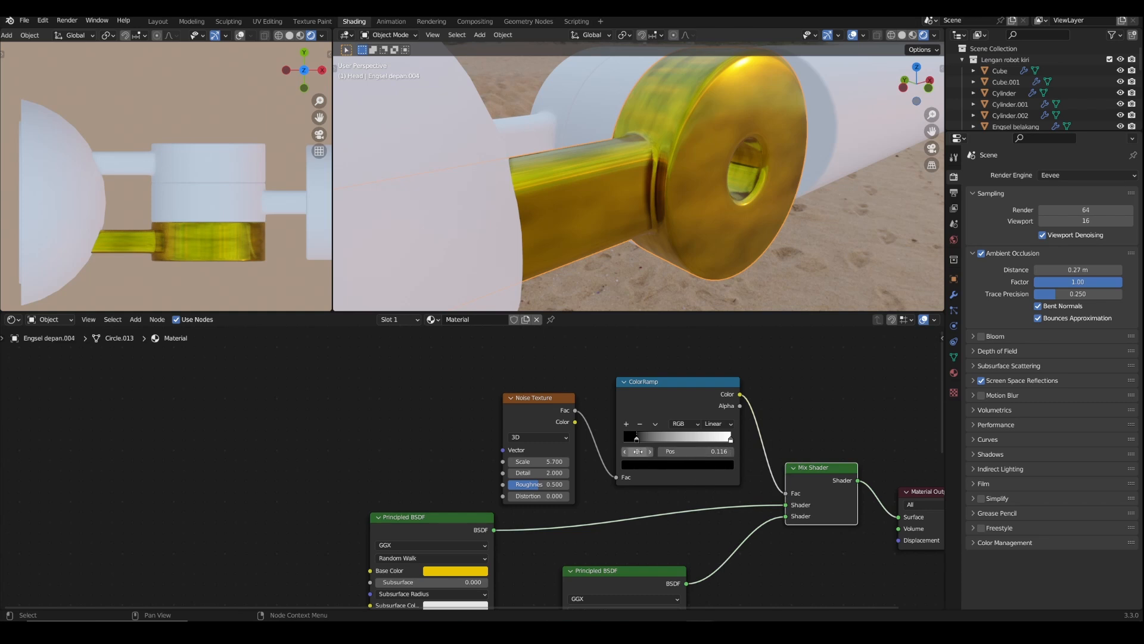
pyautogui.moveTo(642, 442)
pyautogui.mouseDown()
pyautogui.moveTo(685, 435)
pyautogui.moveTo(654, 441)
pyautogui.mouseUp()
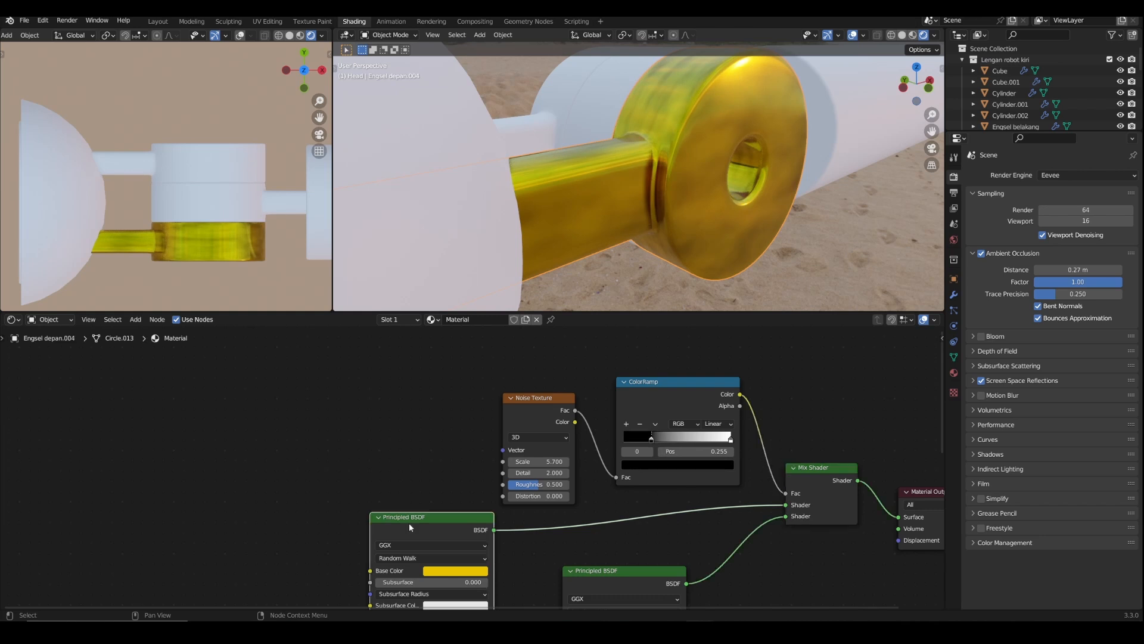
pyautogui.moveTo(413, 524); pyautogui.dragTo(398, 522)
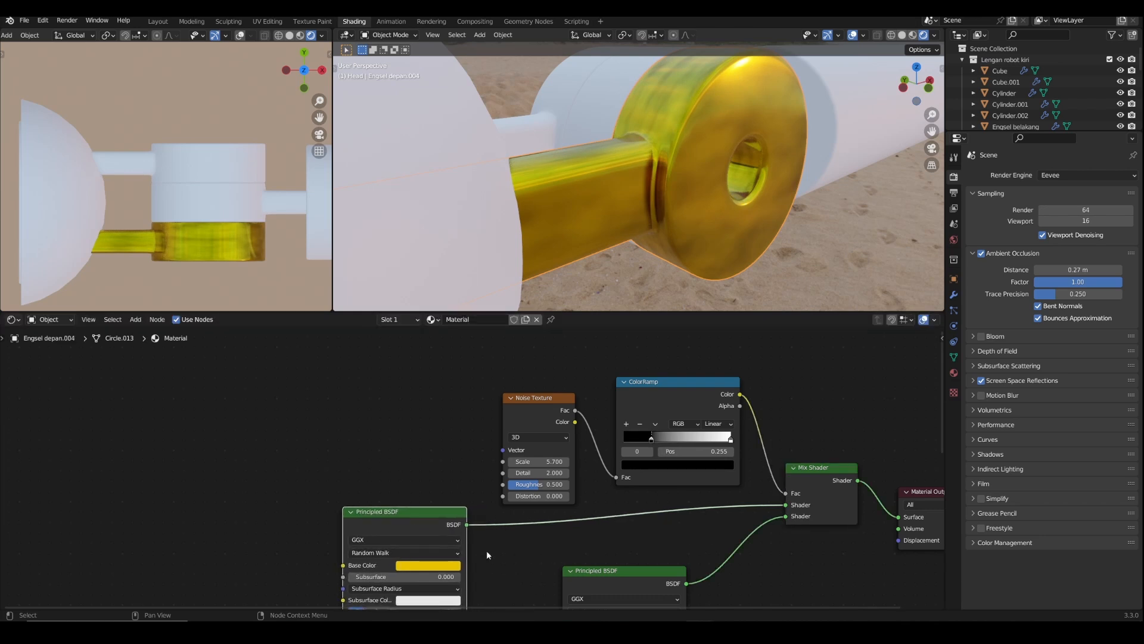
pyautogui.moveTo(730, 439); pyautogui.dragTo(708, 440)
pyautogui.moveTo(633, 571); pyautogui.dragTo(640, 536)
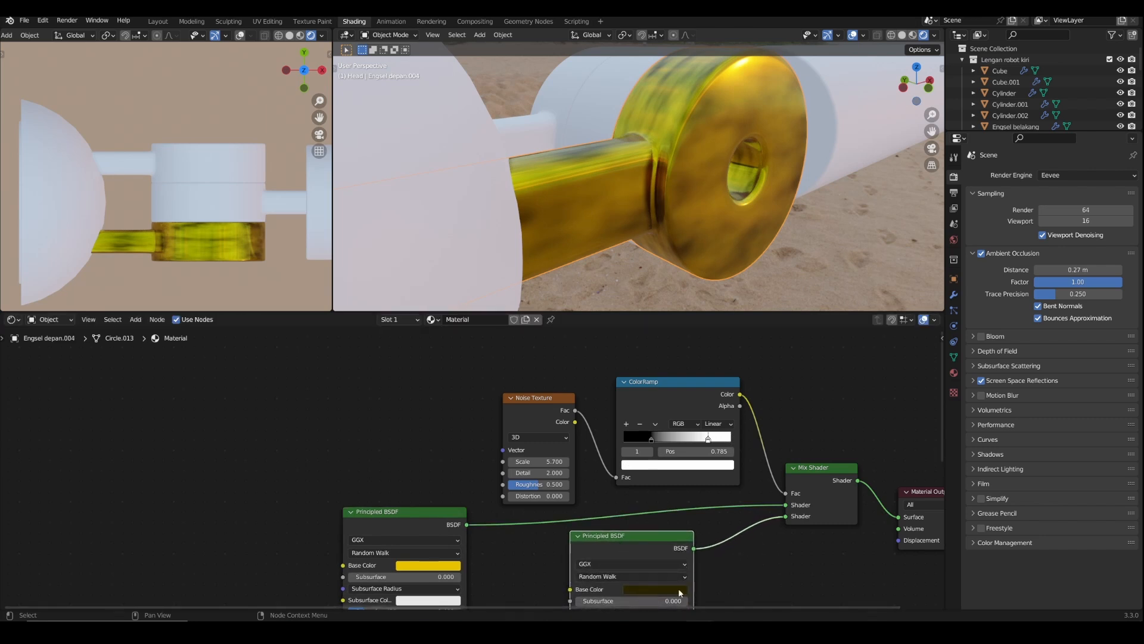
pyautogui.moveTo(652, 439); pyautogui.dragTo(687, 439)
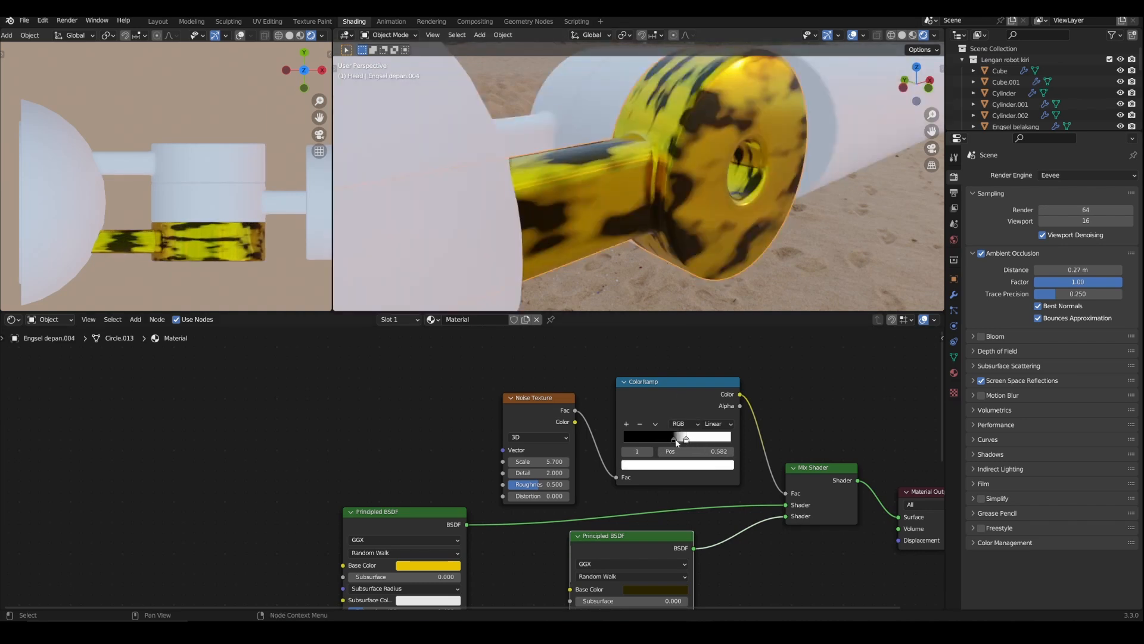
pyautogui.moveTo(674, 438); pyautogui.dragTo(682, 439)
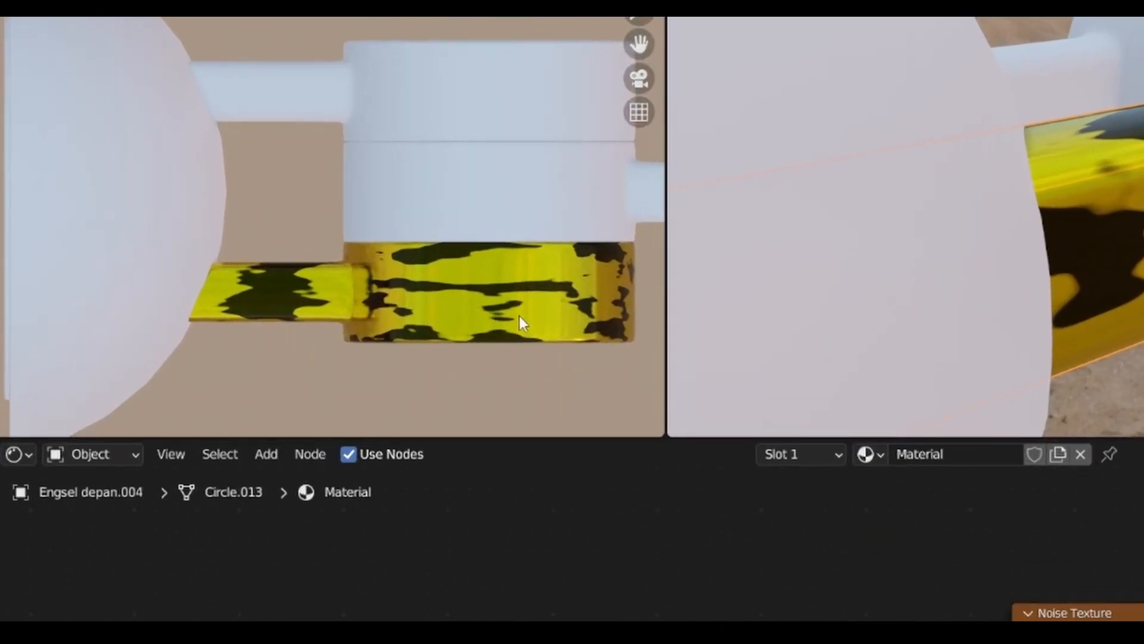
# - Add a Mapping node and place it before the Noise Texture
pyautogui.moveTo(656, 614); pyautogui.dragTo(649, 643)
pyautogui.click(266, 454)
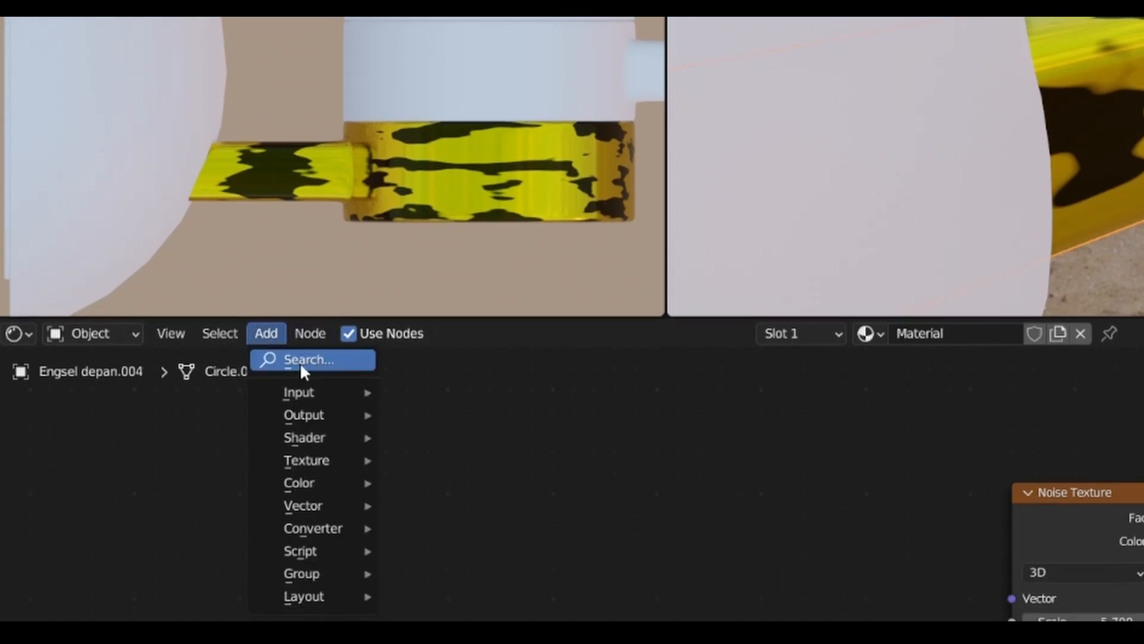
pyautogui.click(305, 149)
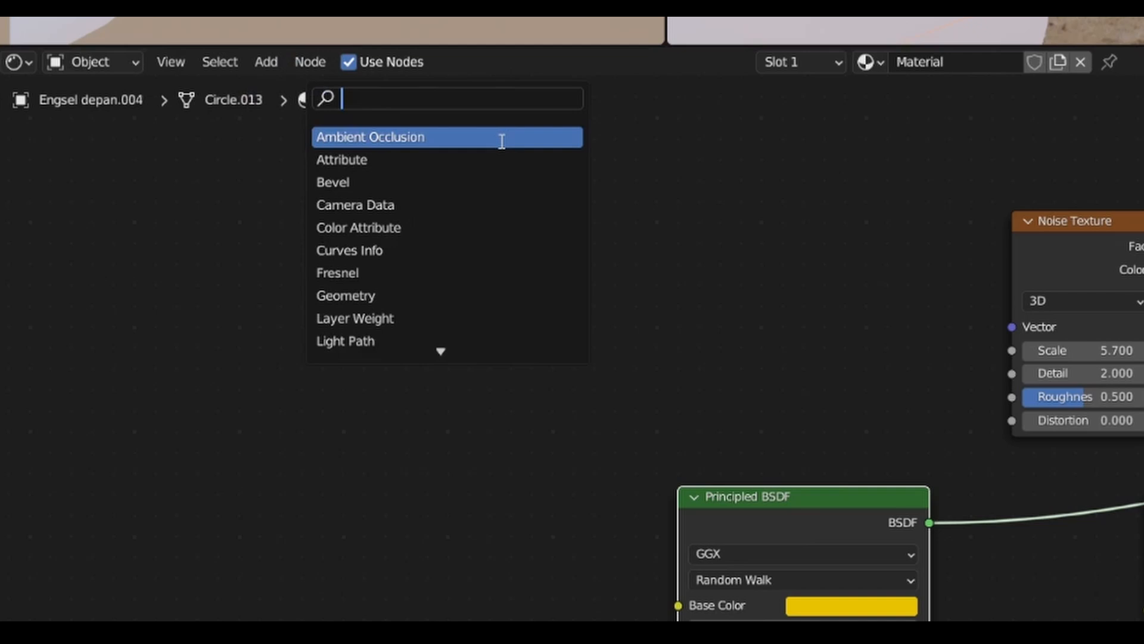
pyautogui.write('Mapping')
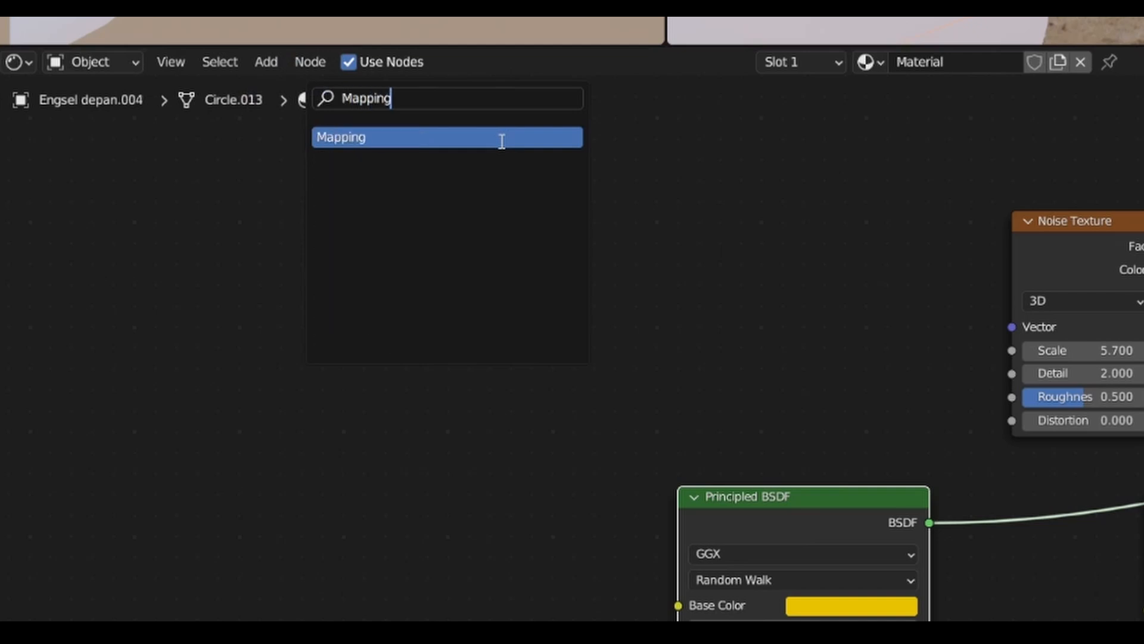
pyautogui.click(502, 141)
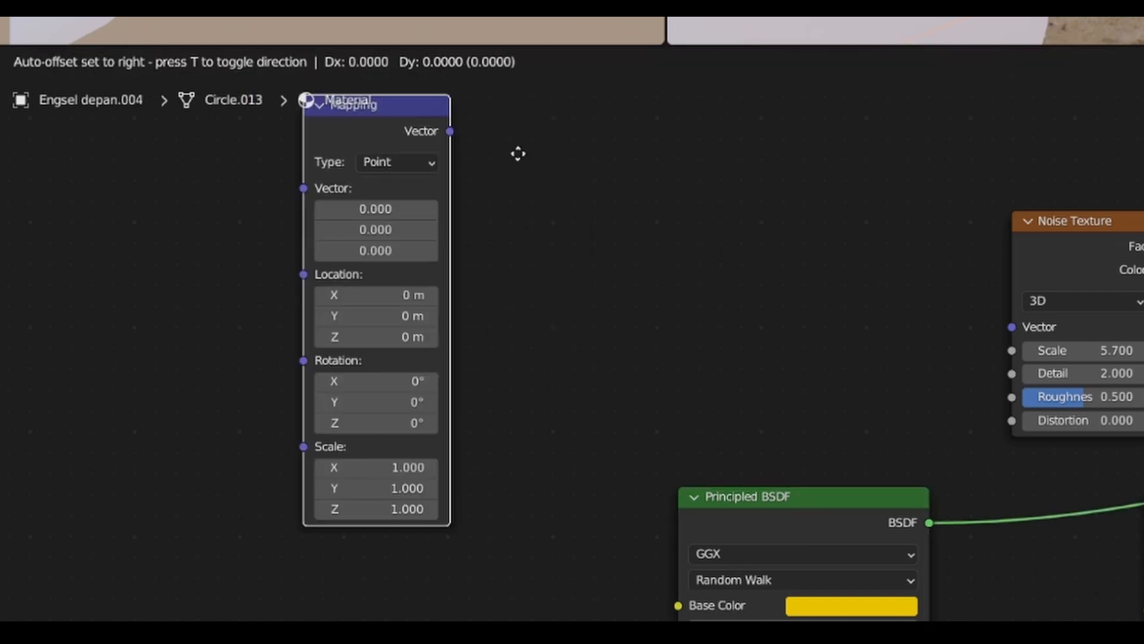
pyautogui.click(678, 171)
# - Add a Texture Coordinate node and place it just before the Mapping node
pyautogui.click(279, 67)
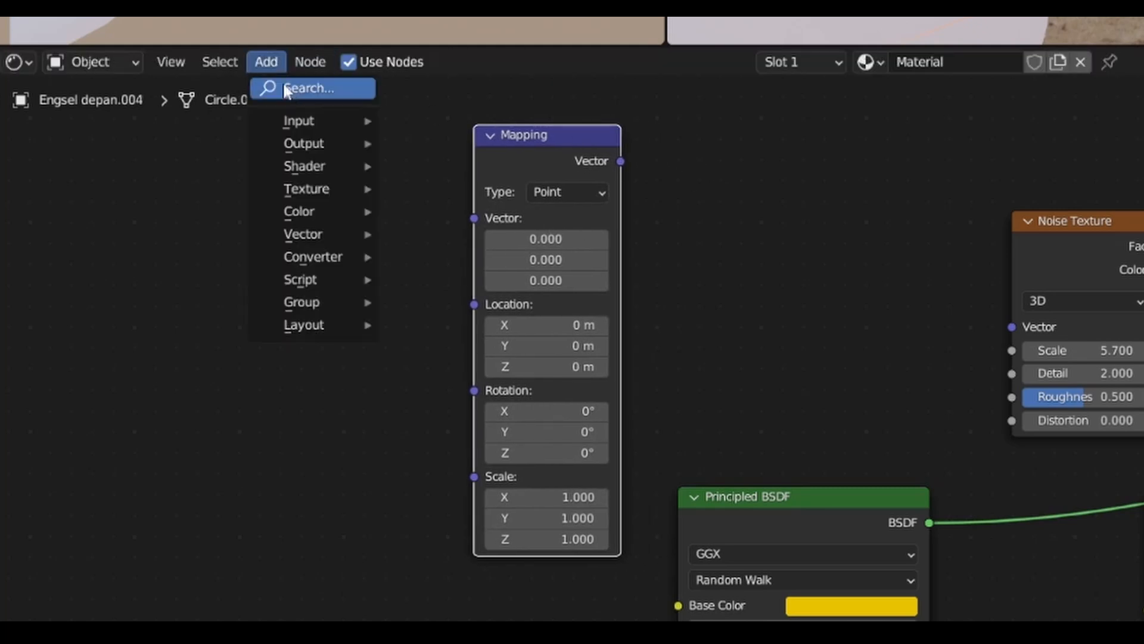
pyautogui.click(296, 89)
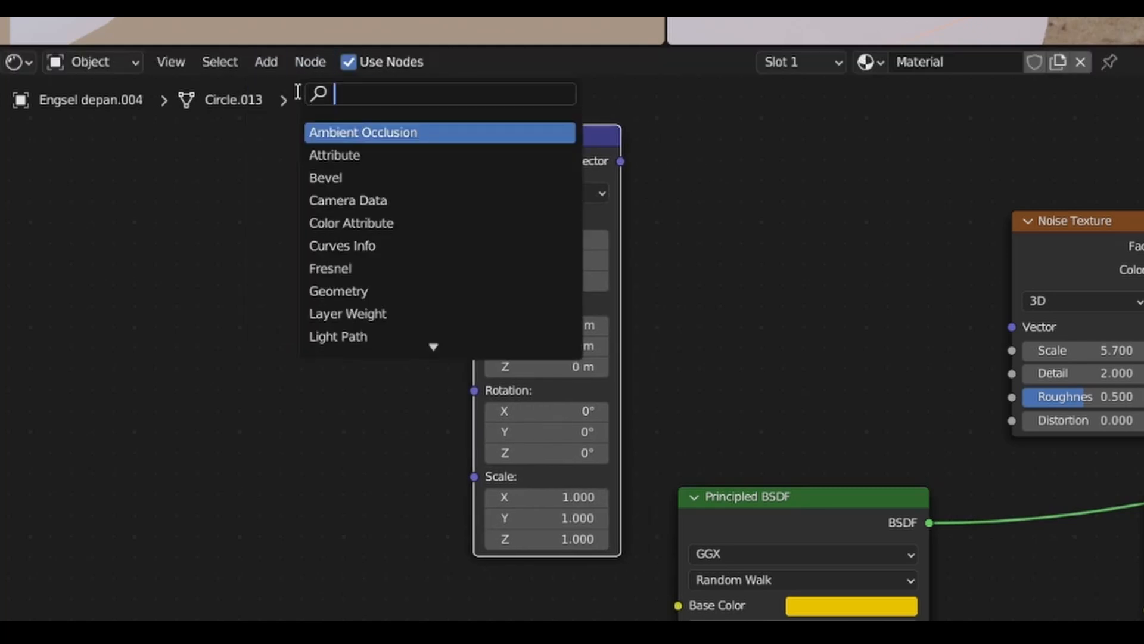
pyautogui.write('coordi')
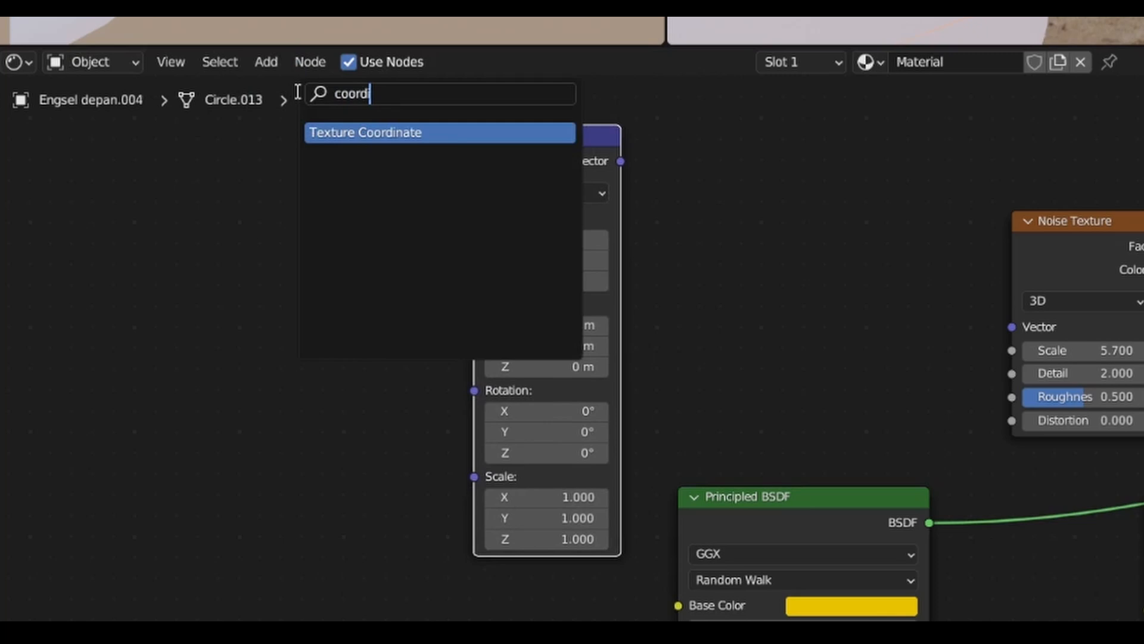
pyautogui.click(383, 131)
pyautogui.click(310, 203)
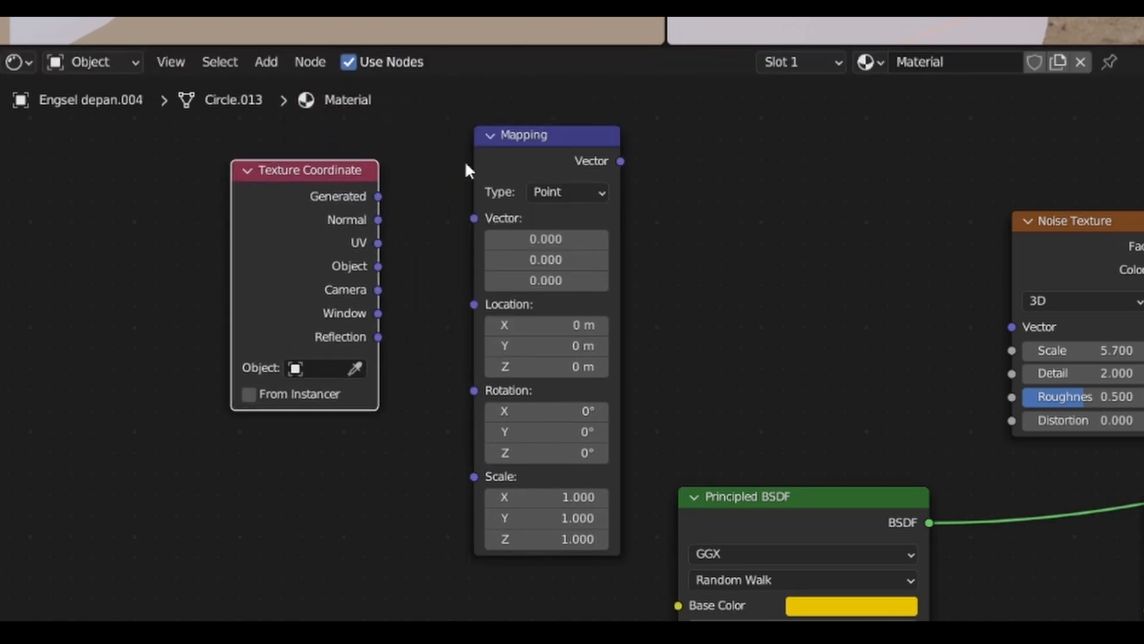
# - Bring the Noise Texture closer, feed its Vector from the Mapping node, and link the Object coordinates into the Mapping's Vector
pyautogui.moveTo(1062, 271); pyautogui.dragTo(1013, 184)
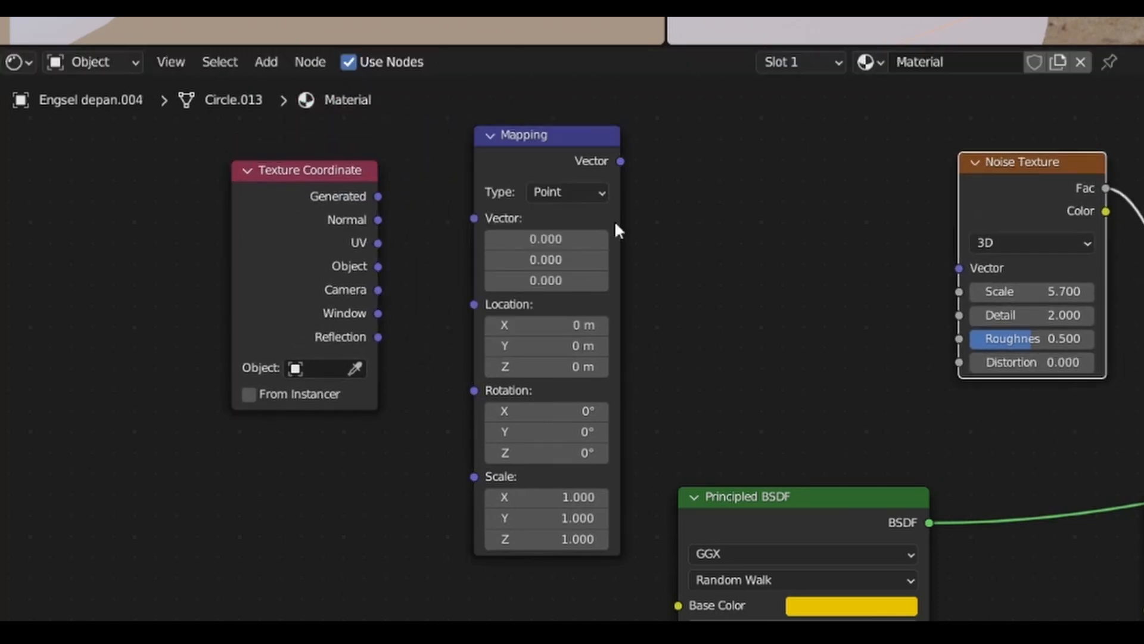
pyautogui.click(620, 166)
pyautogui.moveTo(618, 165); pyautogui.dragTo(954, 269)
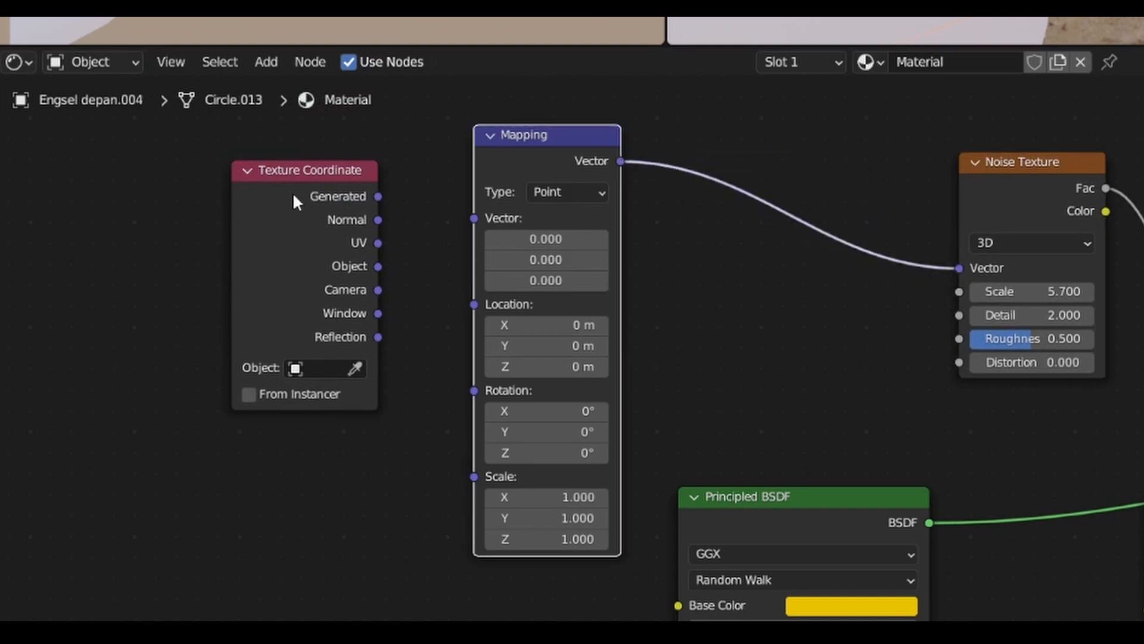
pyautogui.moveTo(378, 266); pyautogui.dragTo(475, 218)
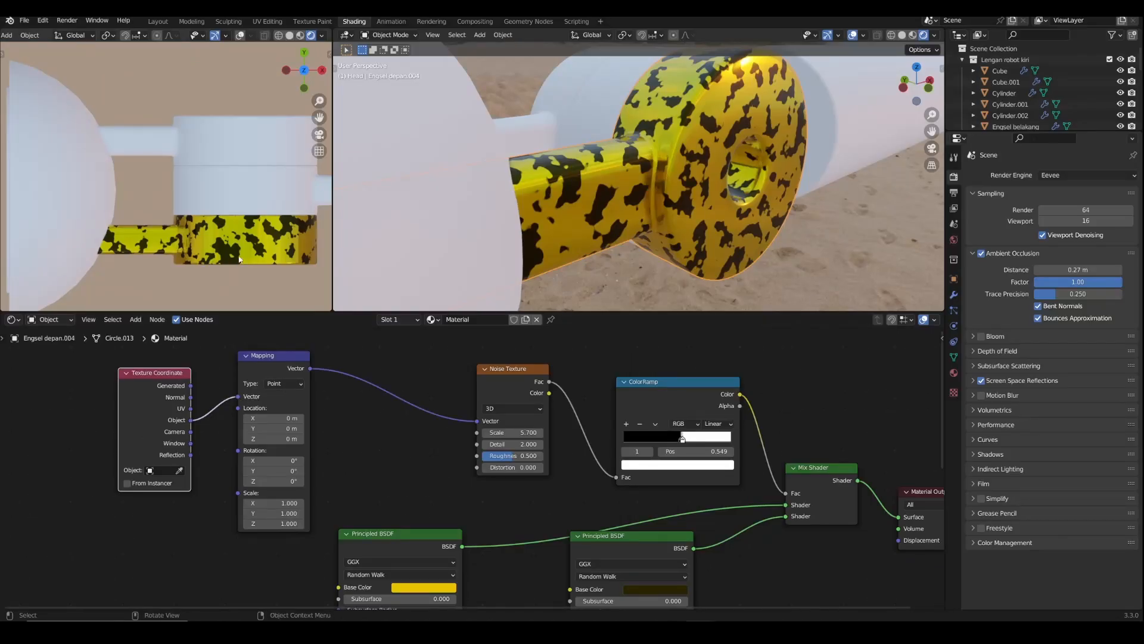
# - Set the Noise Texture's Scale to 2.800 and move the ColorRamp's black stop to 0.505
pyautogui.scroll(1, 239, 258)
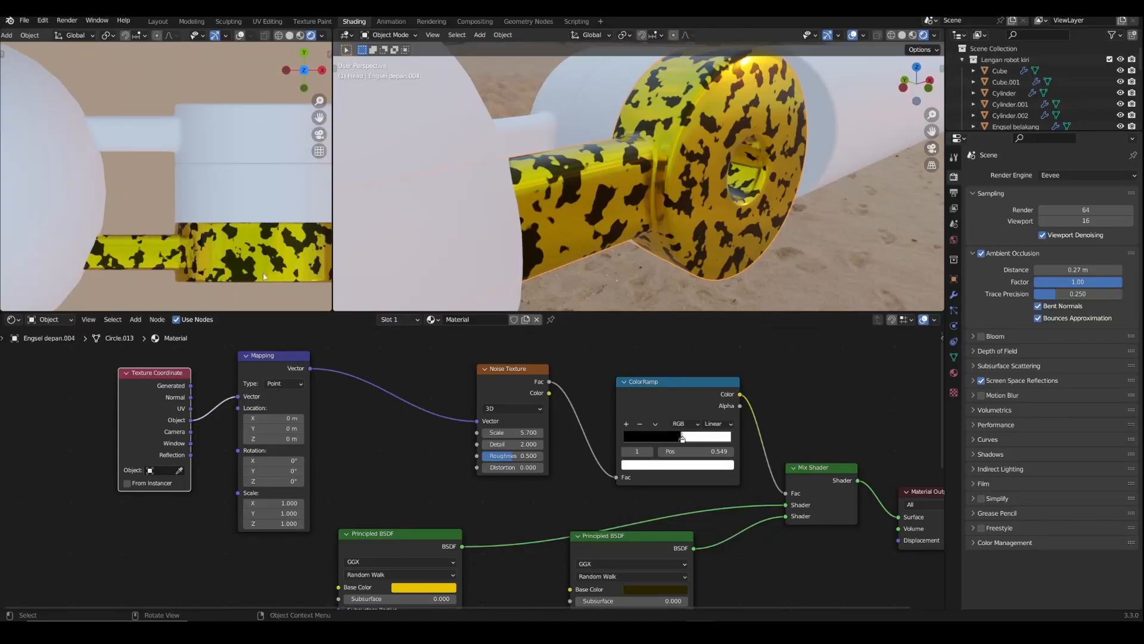
pyautogui.moveTo(932, 131); pyautogui.dragTo(875, 173)
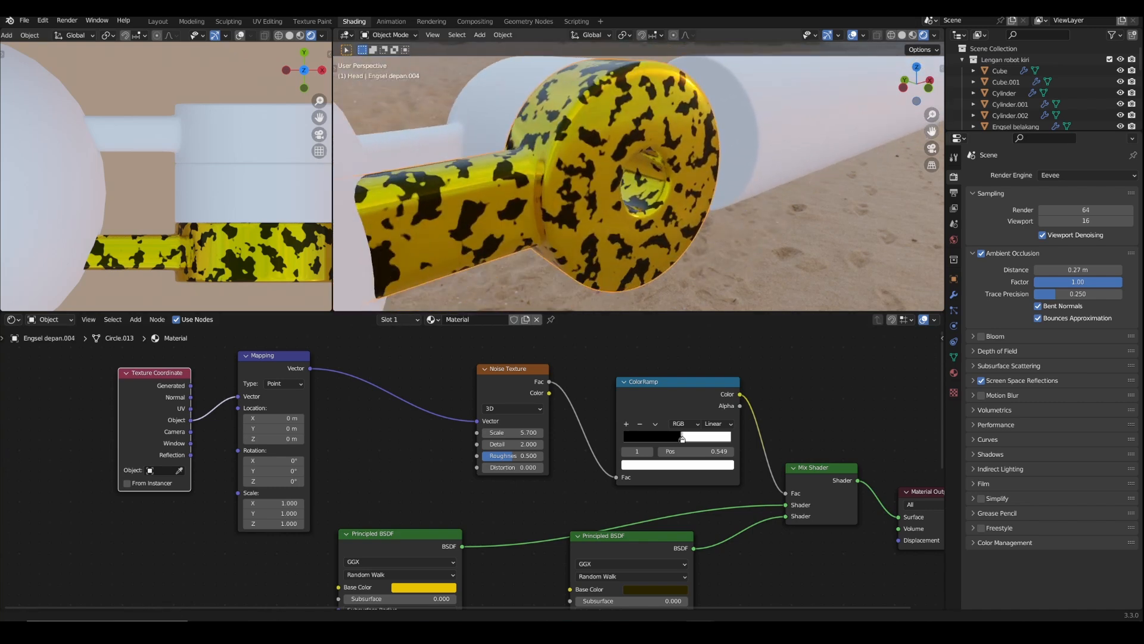
pyautogui.moveTo(932, 114); pyautogui.dragTo(932, 65)
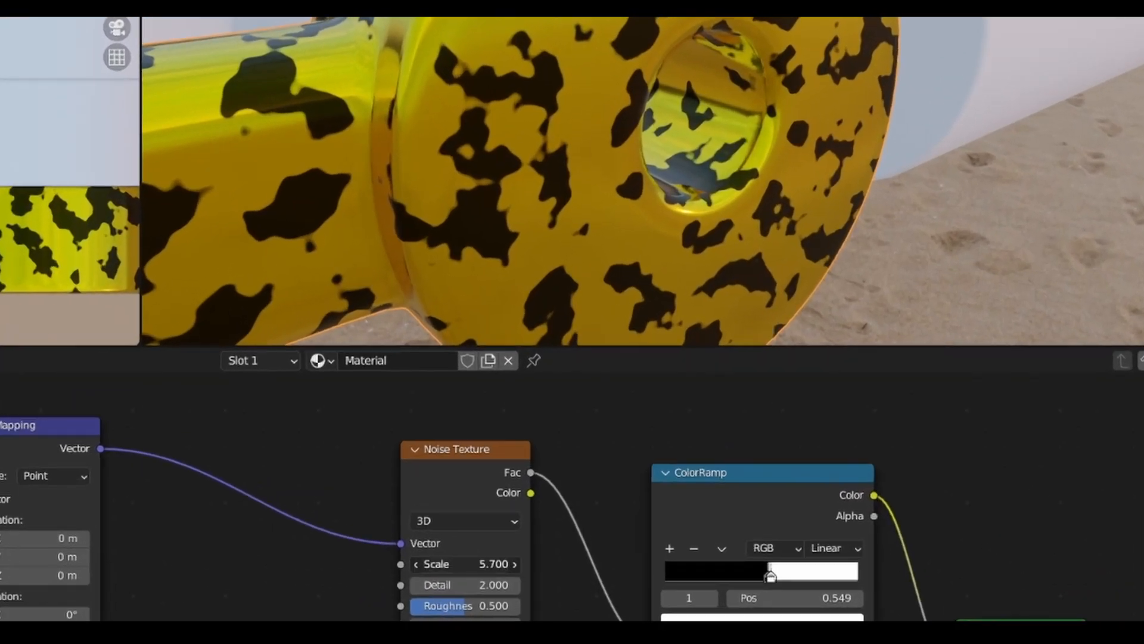
pyautogui.moveTo(471, 564); pyautogui.dragTo(514, 573)
pyautogui.moveTo(771, 575)
pyautogui.mouseDown()
pyautogui.moveTo(754, 572)
pyautogui.moveTo(776, 576)
pyautogui.moveTo(764, 574)
pyautogui.mouseUp()
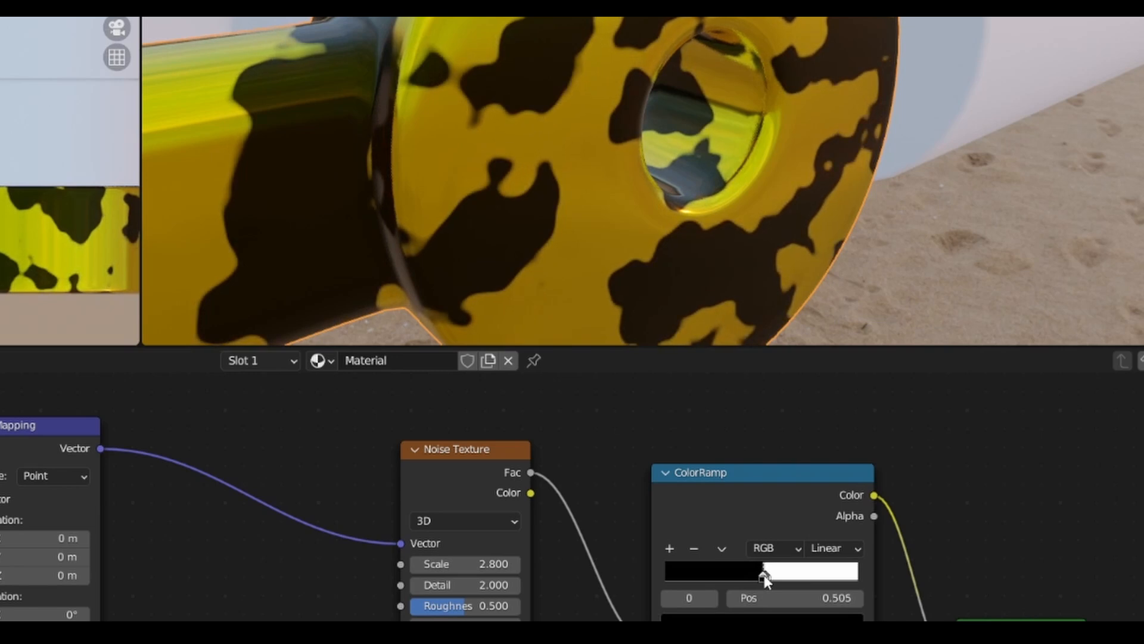
# - Set the Noise Texture's Detail to 14.100 and Roughness to 0.660, with the ColorRamp's black stop at 0.476
pyautogui.moveTo(464, 585); pyautogui.dragTo(626, 585)
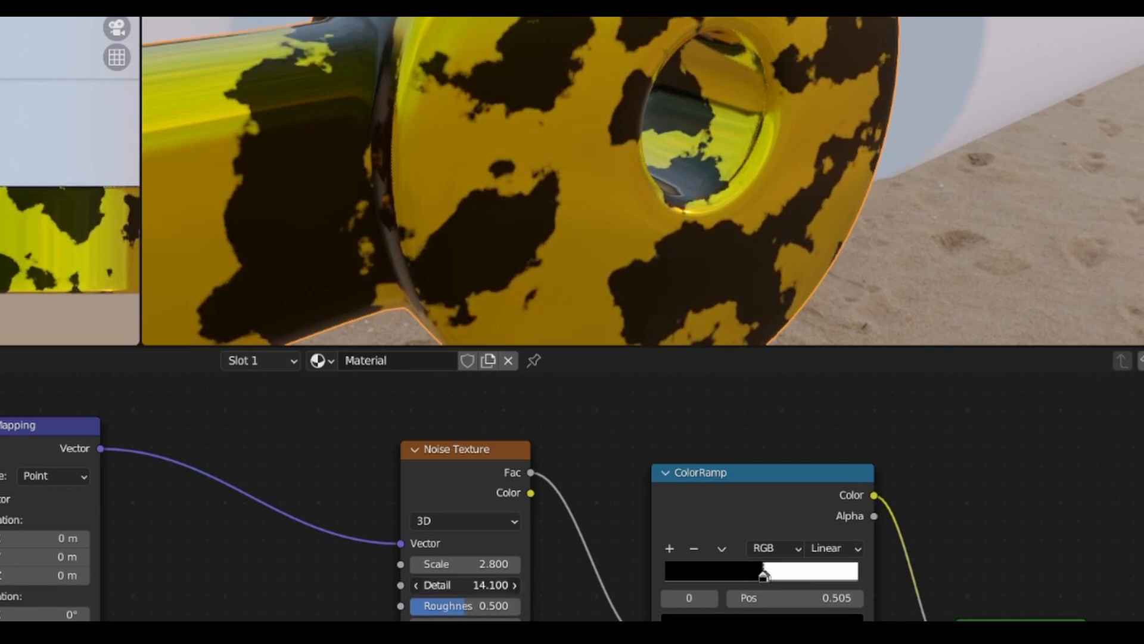
pyautogui.moveTo(457, 607); pyautogui.dragTo(480, 607)
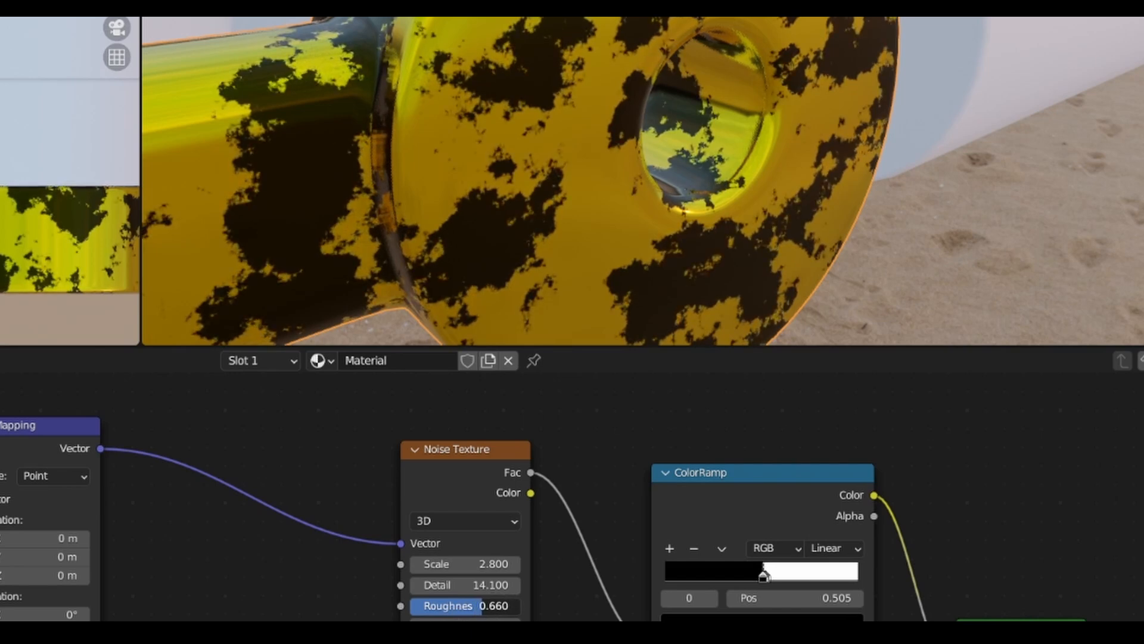
pyautogui.moveTo(764, 575); pyautogui.dragTo(758, 576)
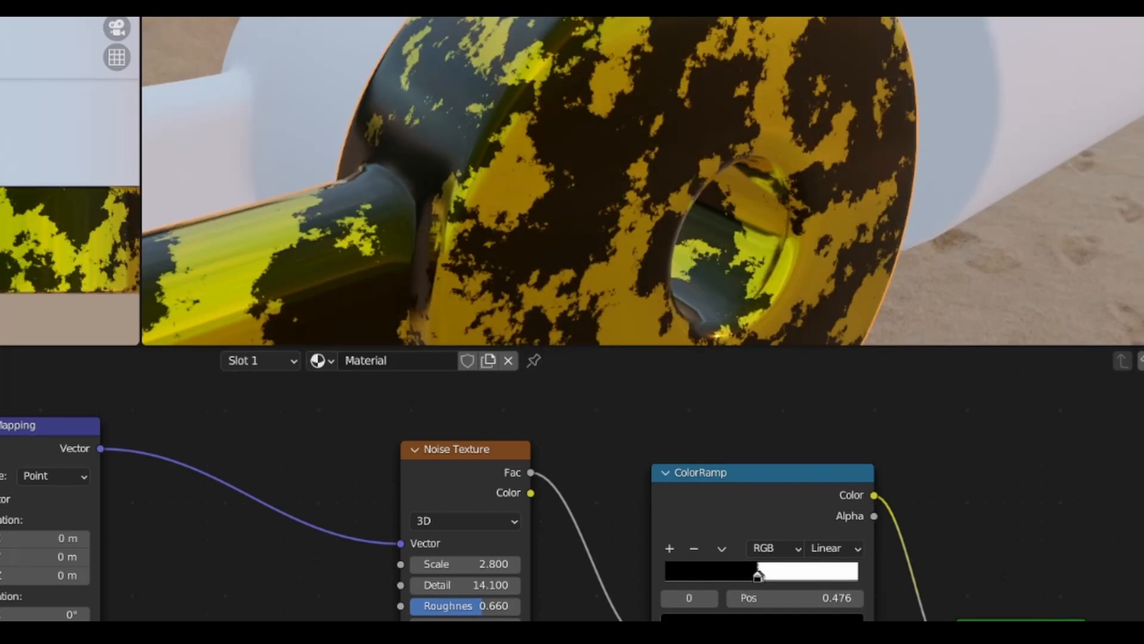
pyautogui.keyDown('shift'); pyautogui.moveTo(492, 172); pyautogui.dragTo(577, 152, button='middle'); pyautogui.keyUp('shift')
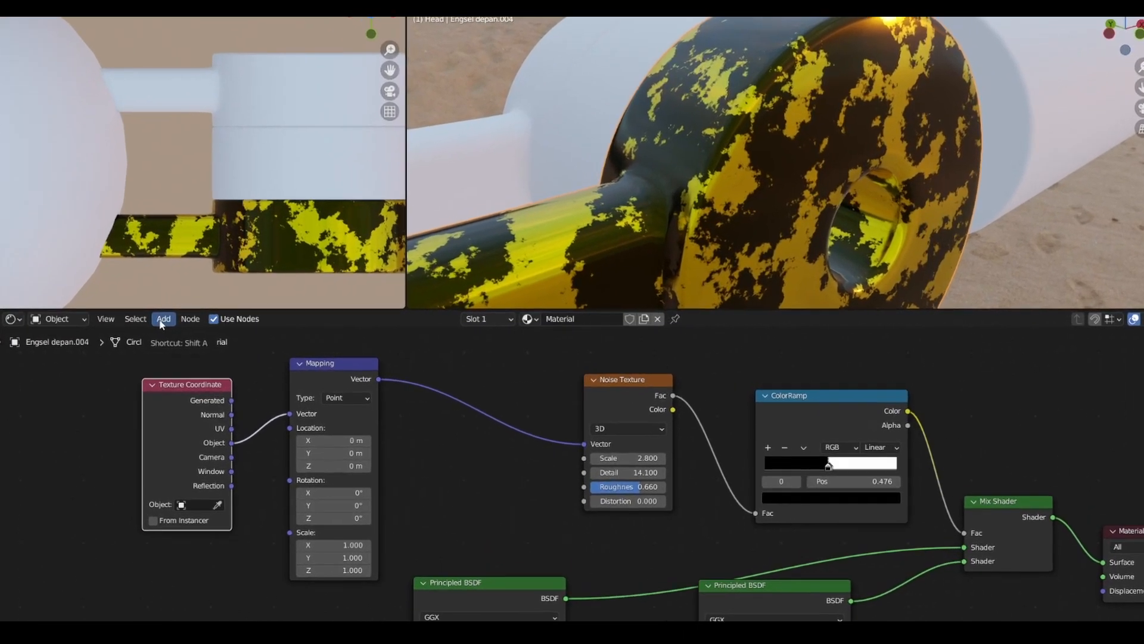
# - Add a Bump node between the Noise Texture and the dark brown Principled BSDF
pyautogui.click(135, 319)
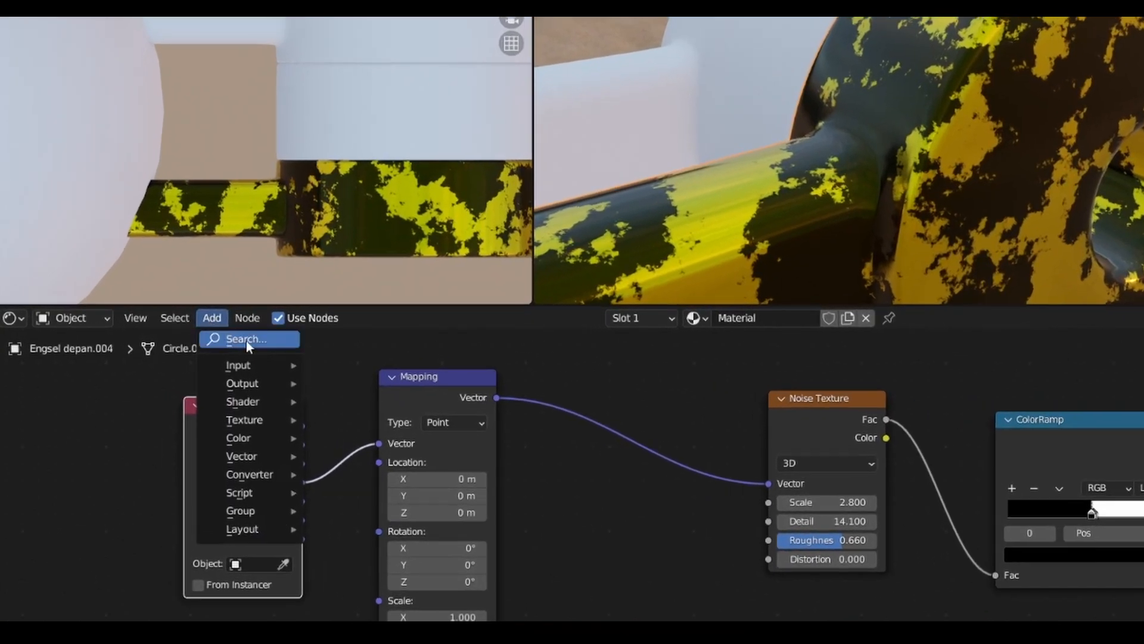
pyautogui.click(239, 338)
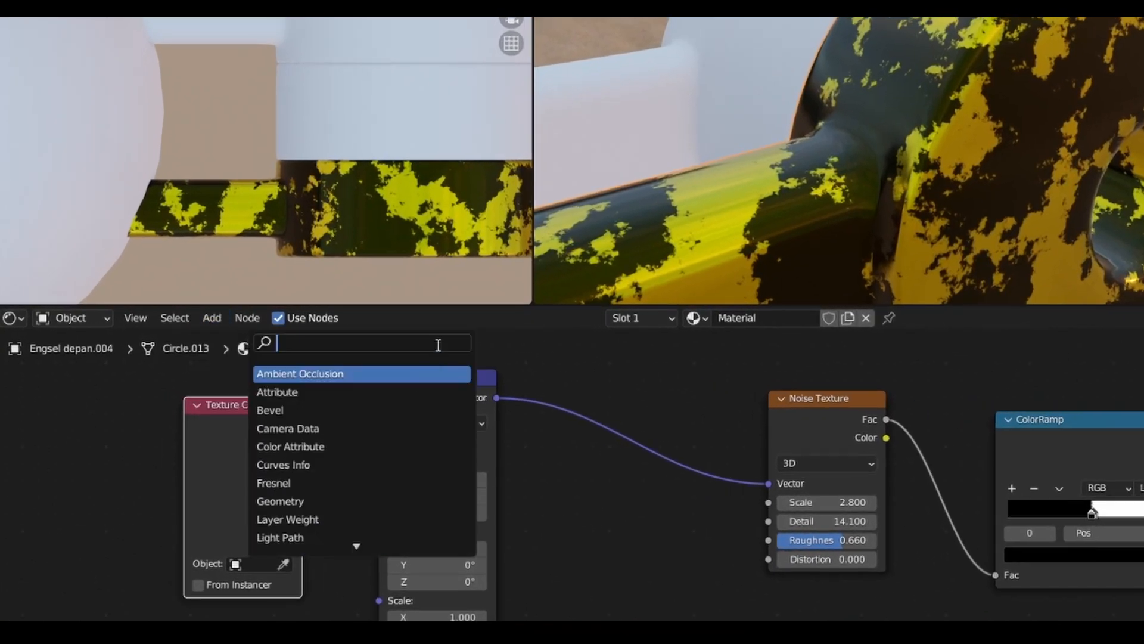
pyautogui.write('bump')
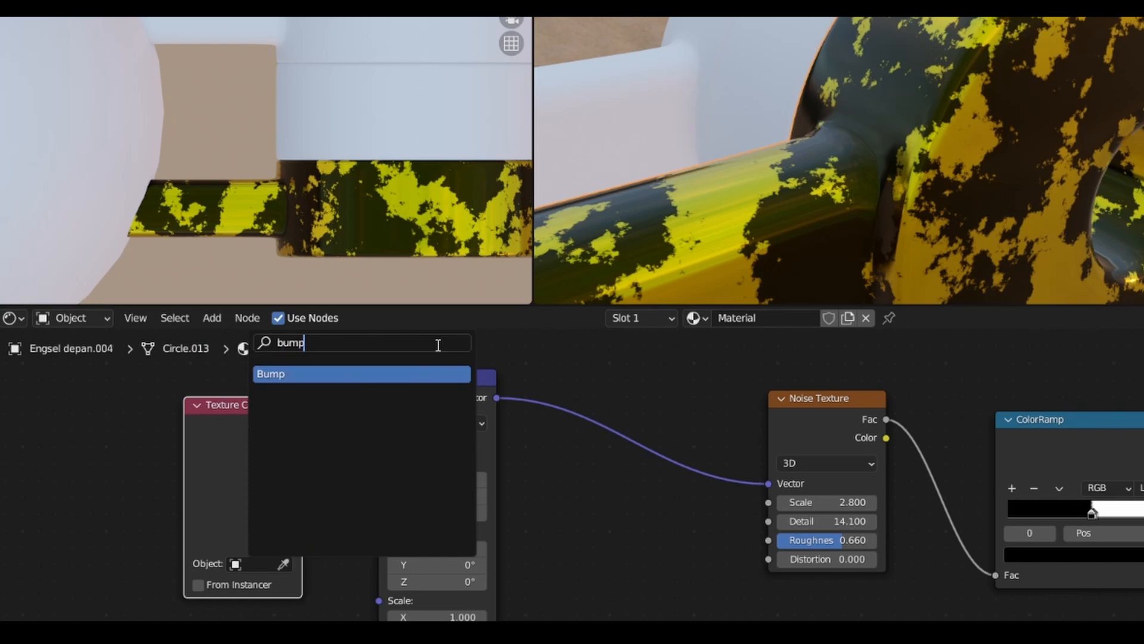
pyautogui.click(398, 374)
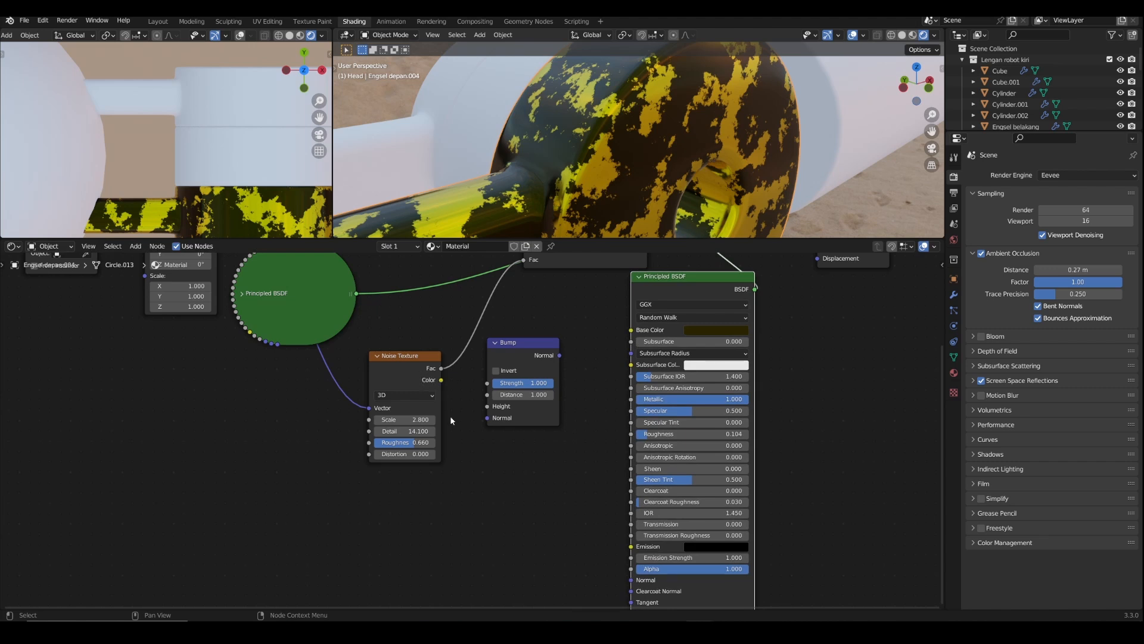
# - Align the Bump node, link the Noise Texture's Color to its Height, and its Normal to the dark brown Principled BSDF's Normal
pyautogui.moveTo(544, 347); pyautogui.dragTo(555, 361)
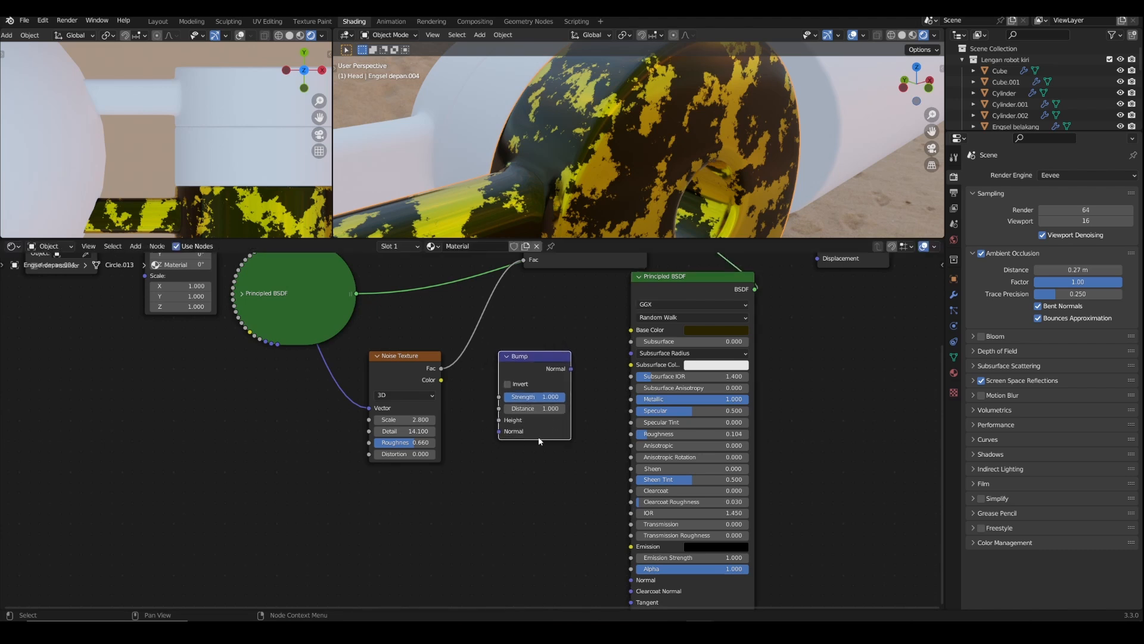
pyautogui.moveTo(532, 363); pyautogui.dragTo(536, 371)
pyautogui.moveTo(441, 380); pyautogui.dragTo(503, 426)
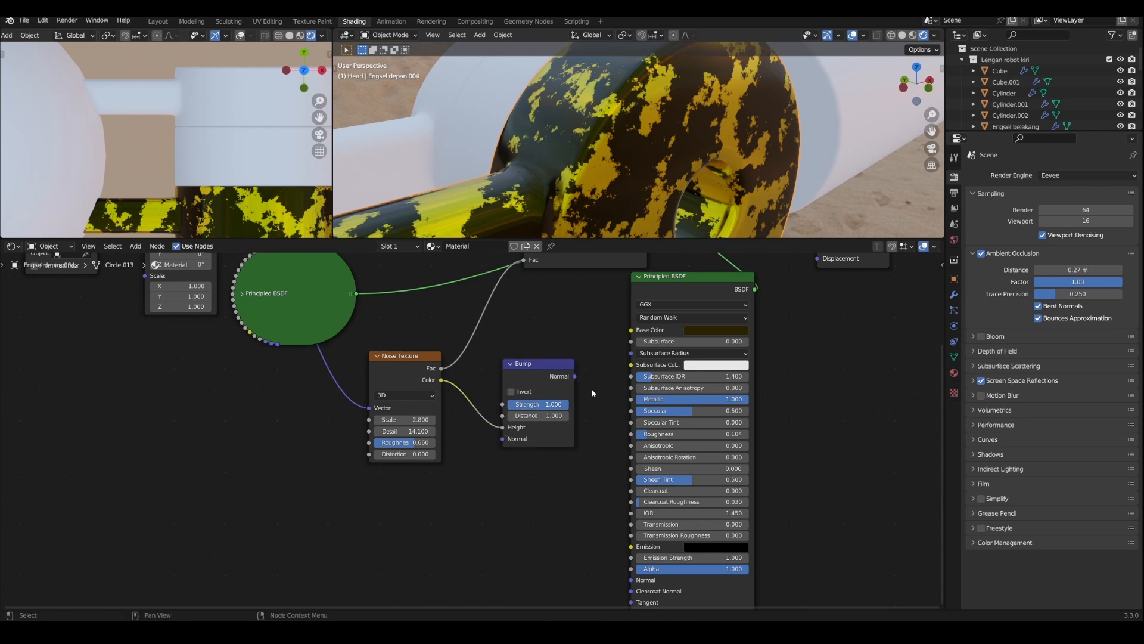
pyautogui.moveTo(574, 376)
pyautogui.mouseDown()
pyautogui.moveTo(598, 572)
pyautogui.moveTo(628, 582)
pyautogui.mouseUp()
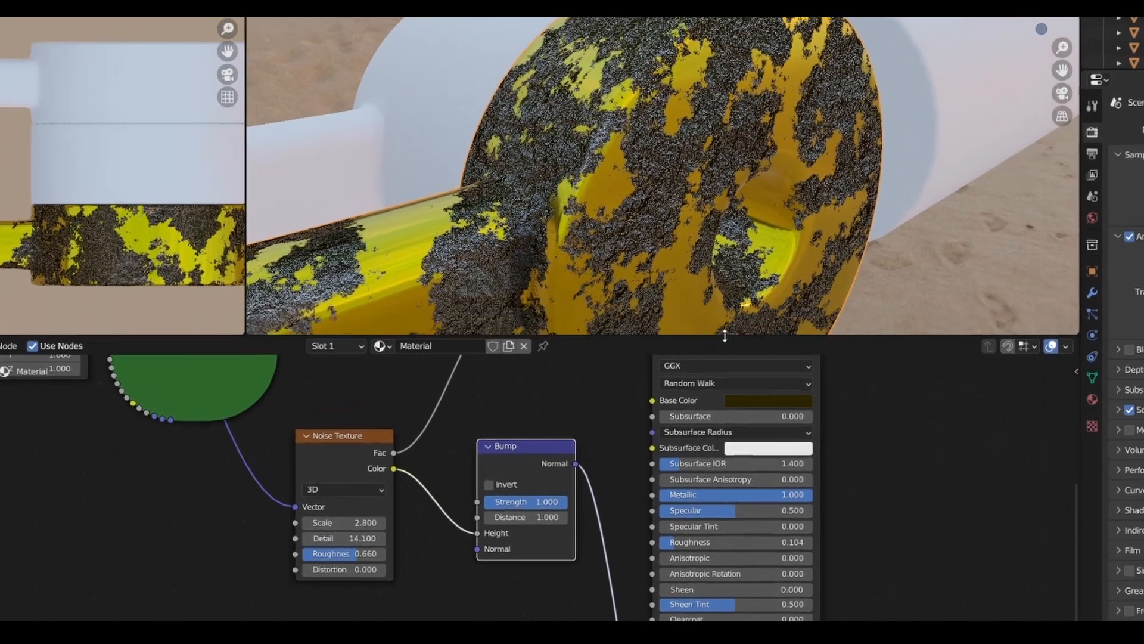
# - Set the Noise Texture's Detail to 15.000 and the Bump node's Strength to 0.587
pyautogui.scroll(3, 409, 385)
pyautogui.scroll(1, 325, 549)
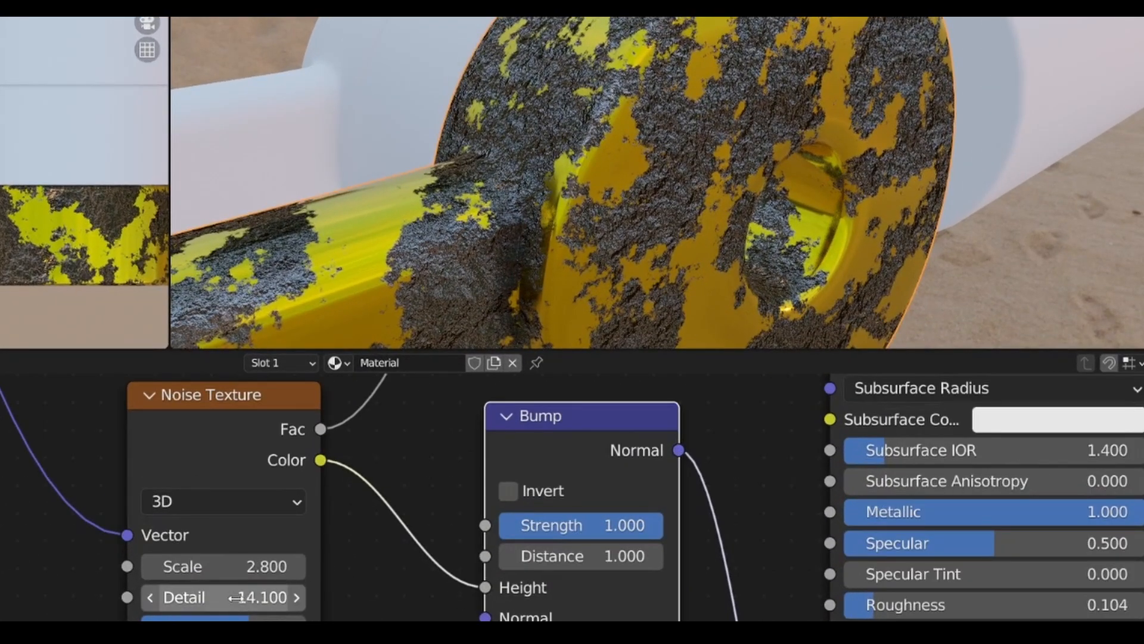
pyautogui.moveTo(257, 597); pyautogui.dragTo(287, 618)
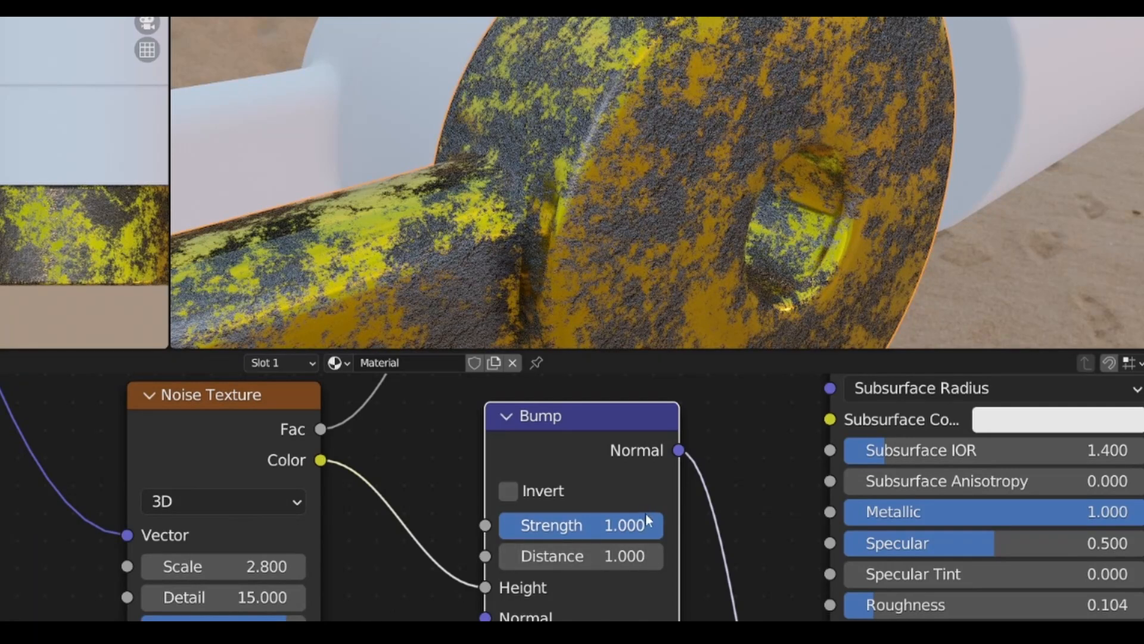
pyautogui.moveTo(596, 525)
pyautogui.mouseDown()
pyautogui.moveTo(511, 525)
pyautogui.moveTo(604, 525)
pyautogui.moveTo(595, 527)
pyautogui.mouseUp()
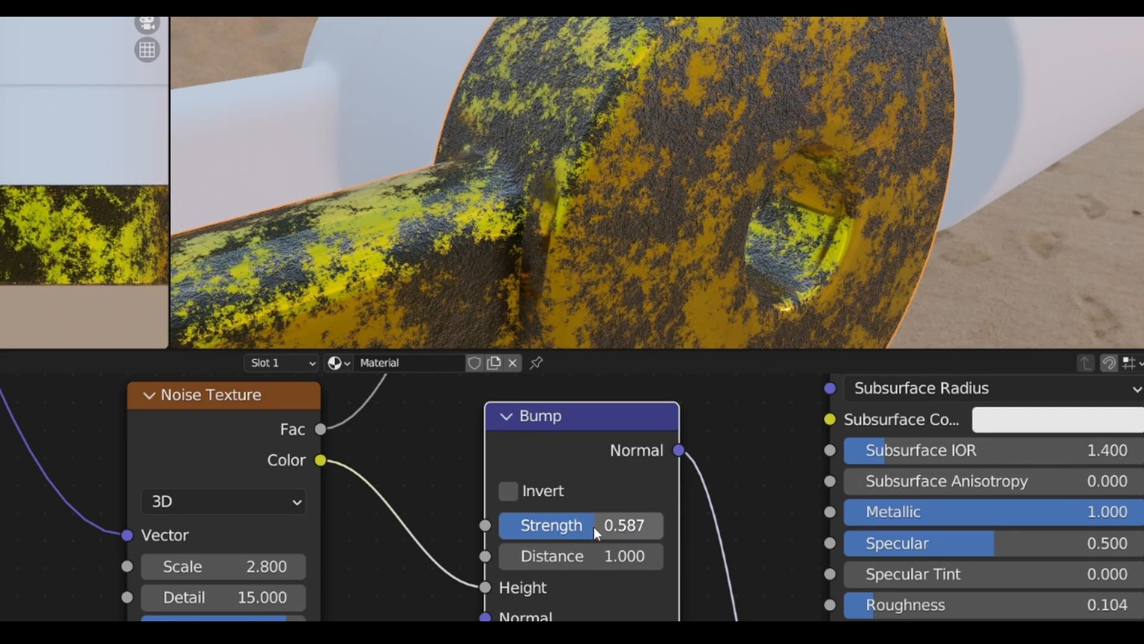
# - Raise the dark brown Principled BSDF's Roughness and fine-tune the ColorRamp's black stop
pyautogui.moveTo(874, 605); pyautogui.dragTo(986, 605)
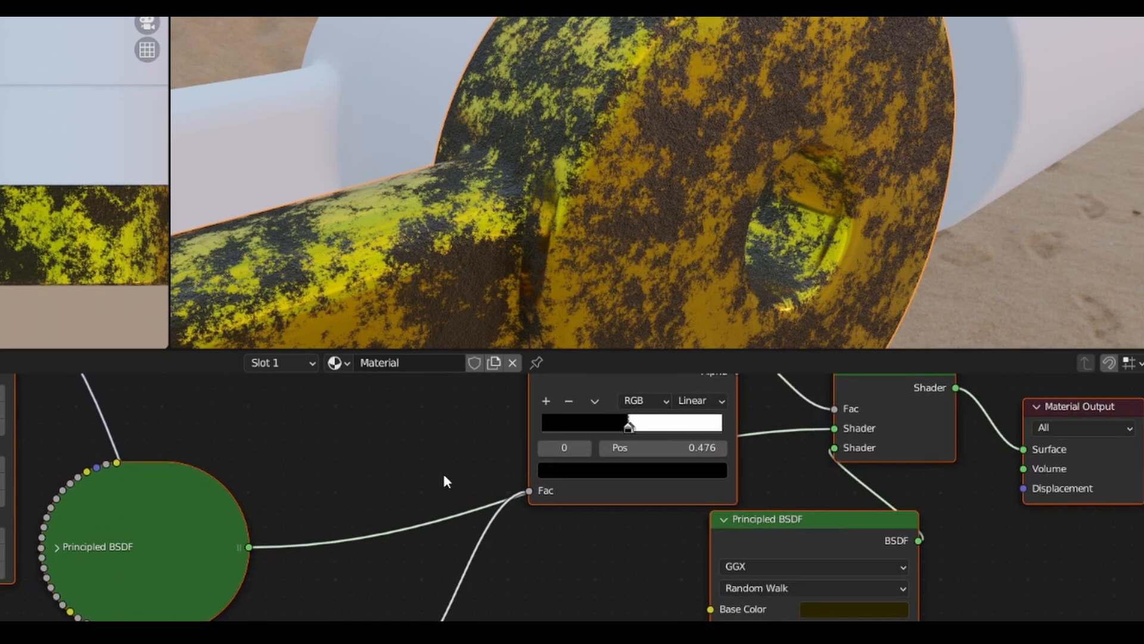
pyautogui.press('g')
pyautogui.click(393, 599)
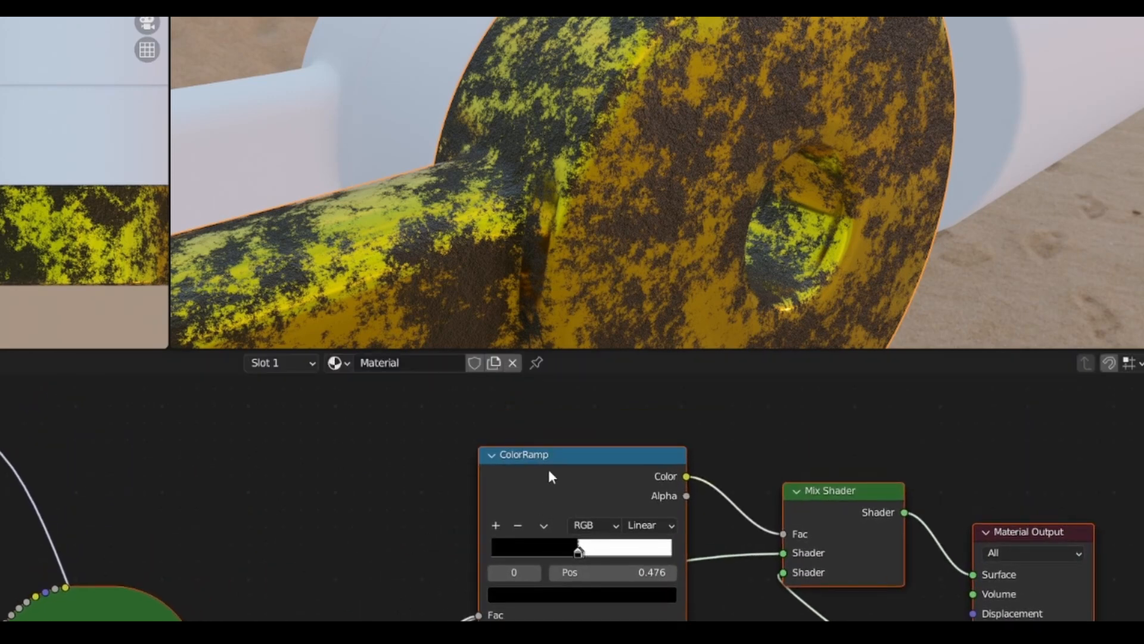
pyautogui.moveTo(580, 553)
pyautogui.mouseDown()
pyautogui.moveTo(599, 553)
pyautogui.moveTo(582, 554)
pyautogui.mouseUp()
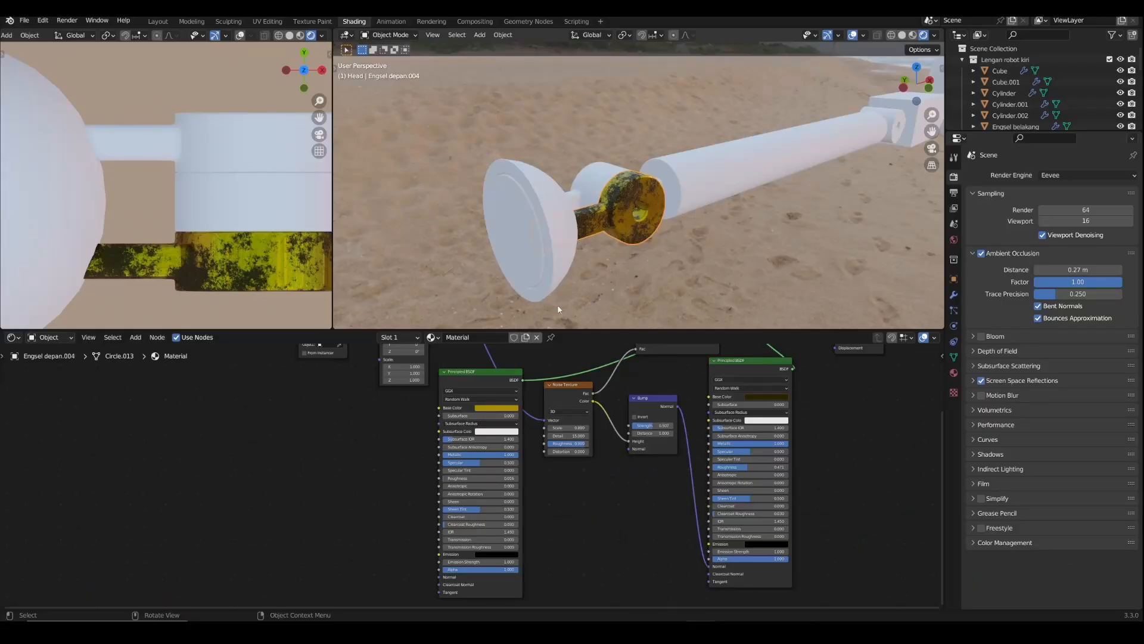
# - Rename the hinge's material to "Besi Berkarat"
pyautogui.click(954, 372)
pyautogui.click(1040, 221)
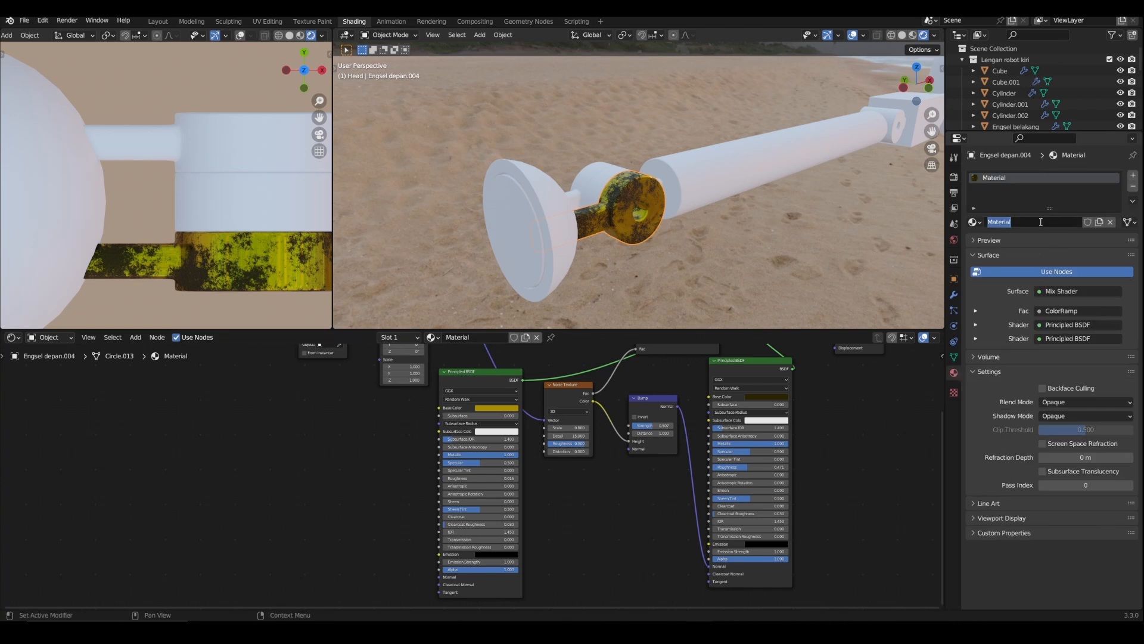
pyautogui.write('Besi Berkarat')
pyautogui.press('Return')
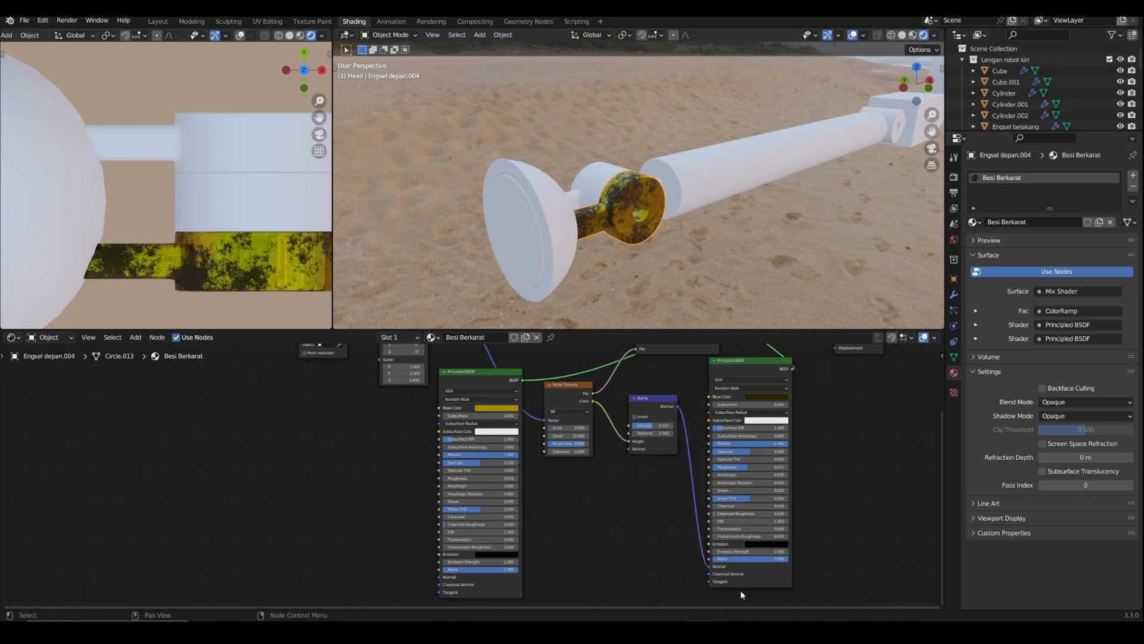
# - Select the box-shaped Cube in the middle of the arm and create a new material for it
pyautogui.moveTo(932, 132); pyautogui.dragTo(933, 137)
pyautogui.scroll(5, 823, 213)
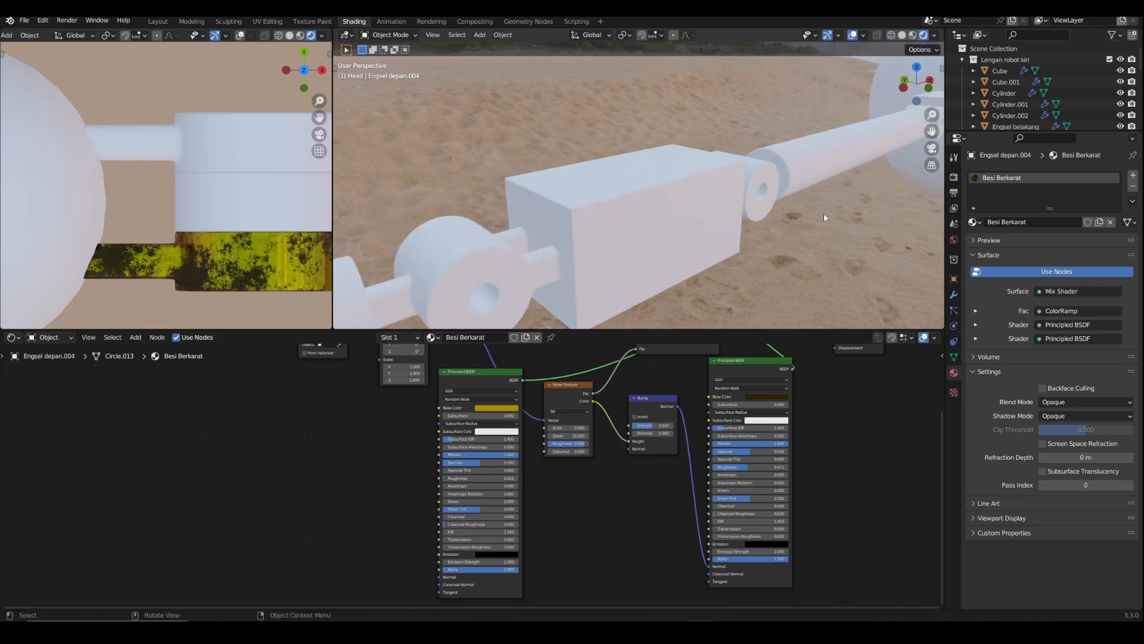
pyautogui.scroll(-2, 823, 217)
pyautogui.click(677, 221)
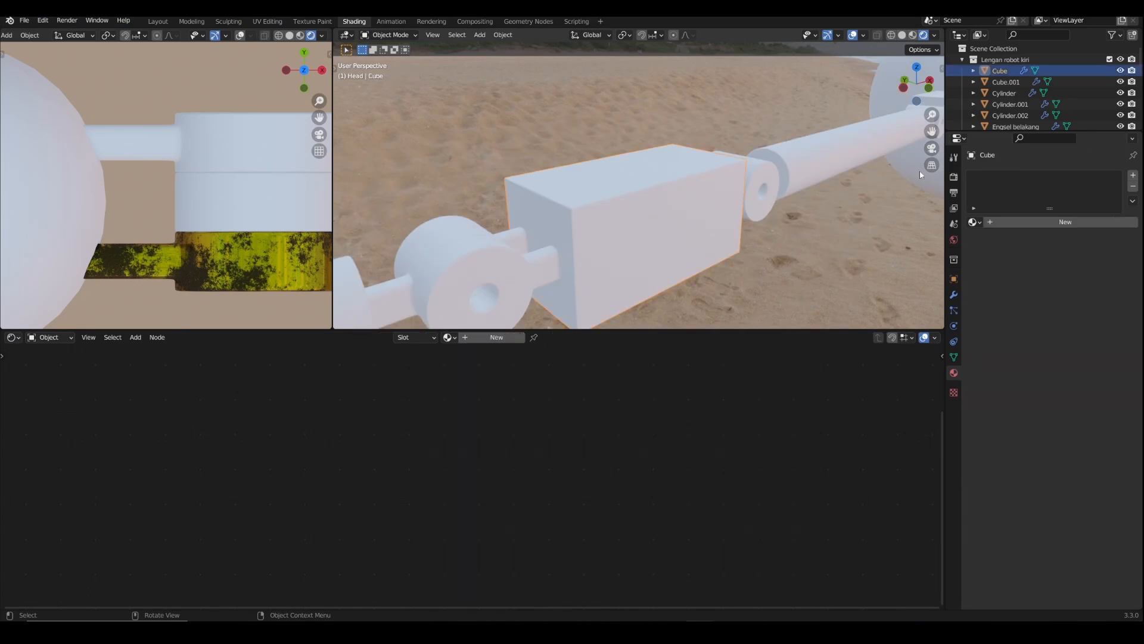
pyautogui.moveTo(932, 131); pyautogui.dragTo(978, 123)
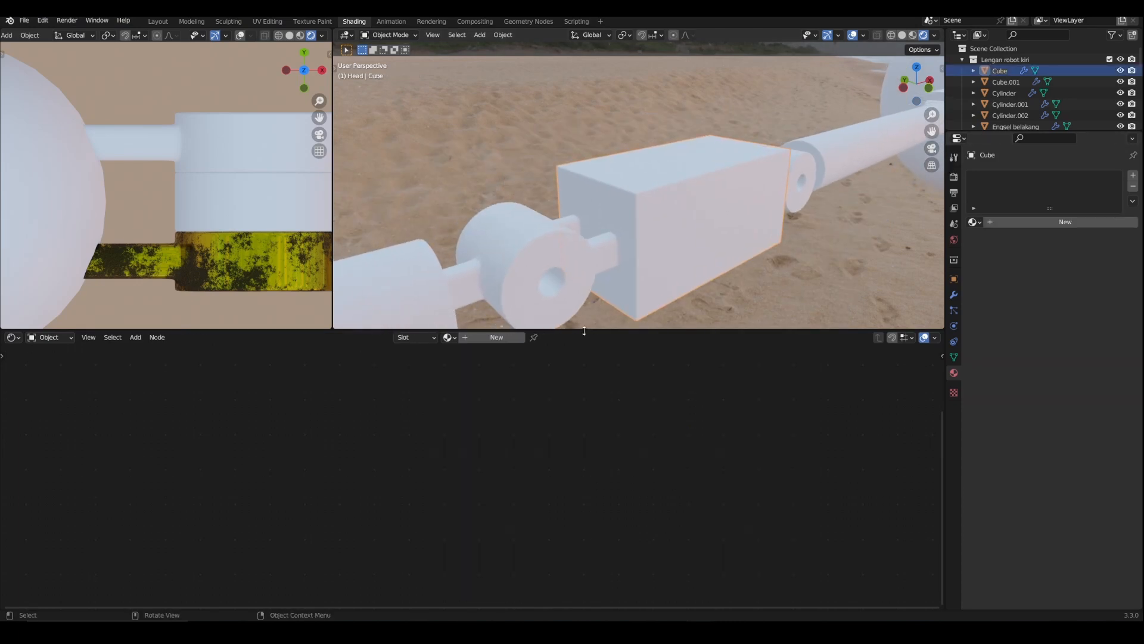
pyautogui.click(1076, 221)
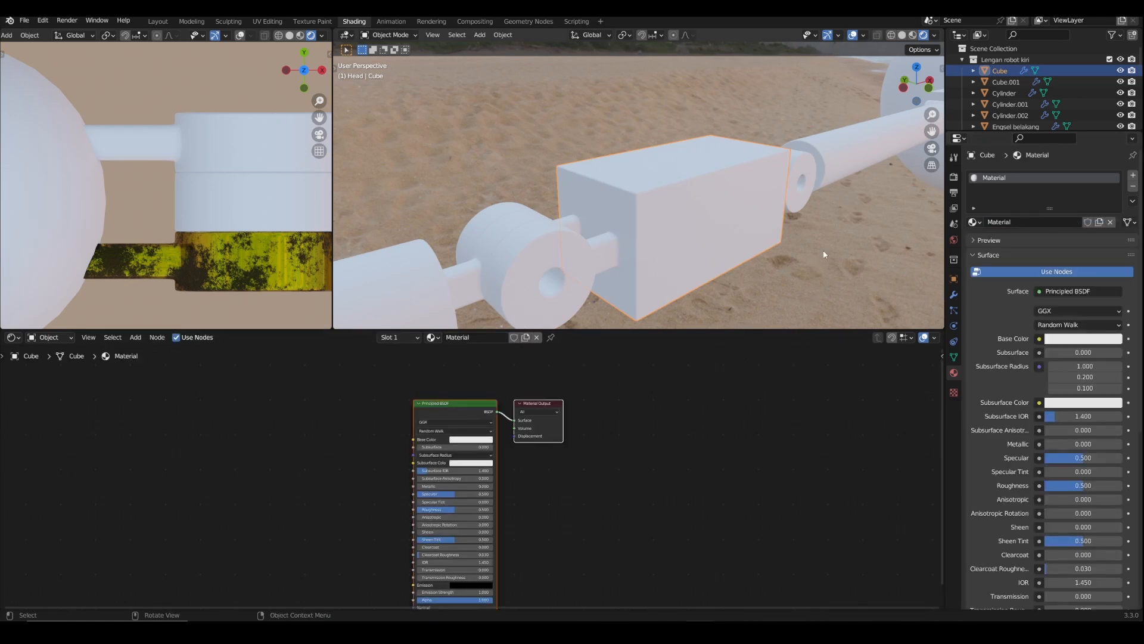
pyautogui.scroll(-8, 1010, 460)
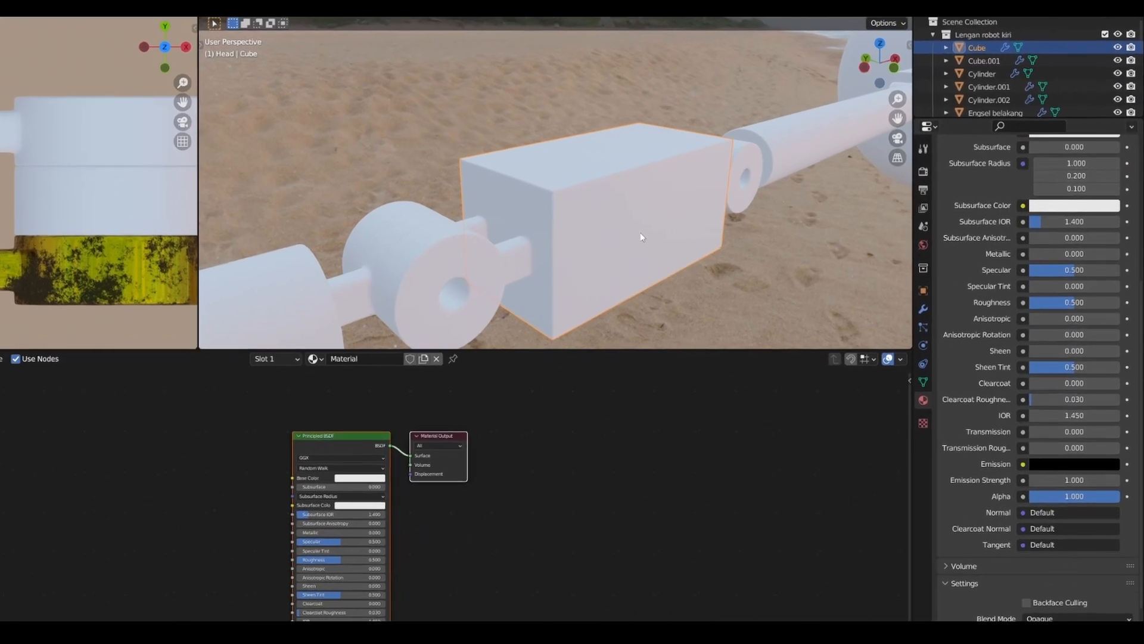
# - Set the box material's Transmission to 1.000 and its Roughness to 0.094
pyautogui.moveTo(1008, 510); pyautogui.dragTo(1118, 513)
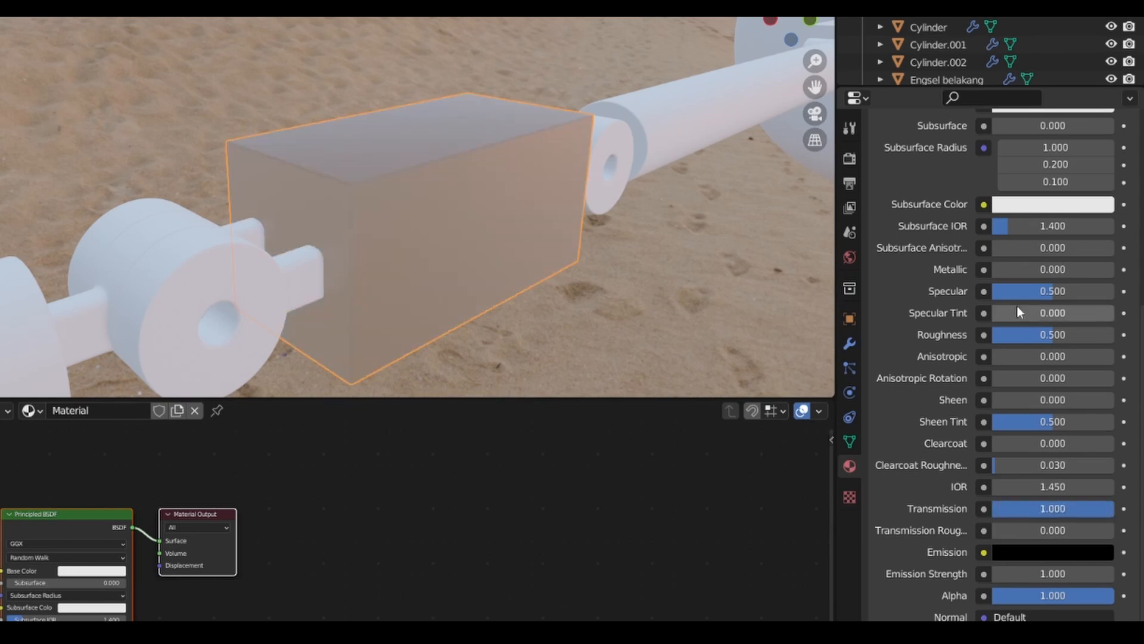
pyautogui.moveTo(1049, 335); pyautogui.dragTo(1002, 335)
pyautogui.scroll(3, 570, 201)
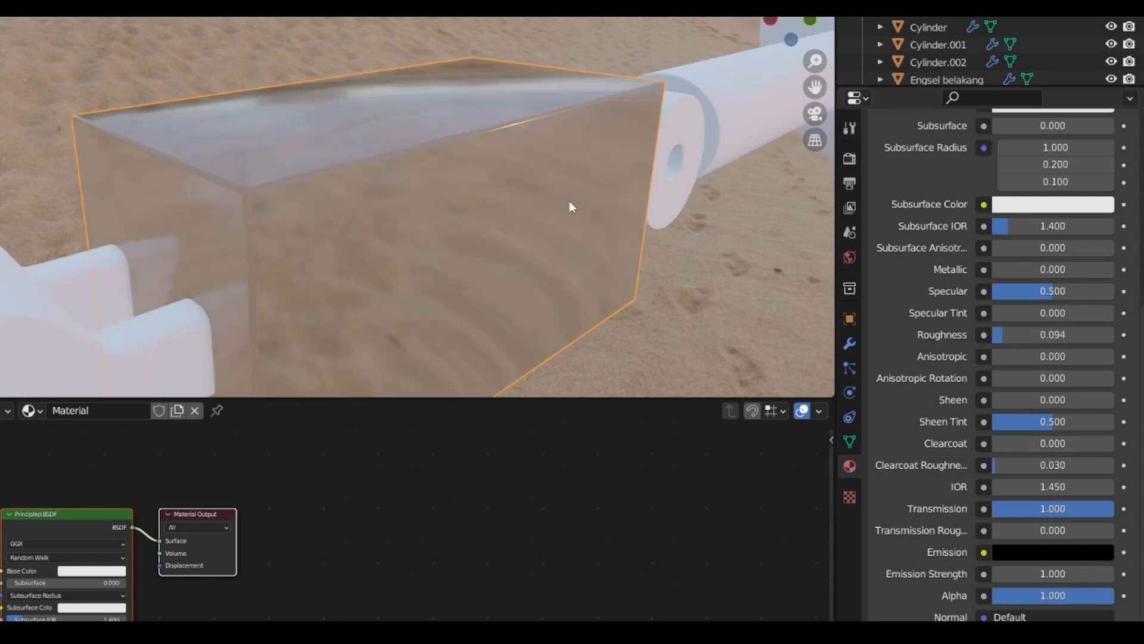
# - Enable Refraction within Eevee's Screen Space Reflections render settings
pyautogui.click(850, 158)
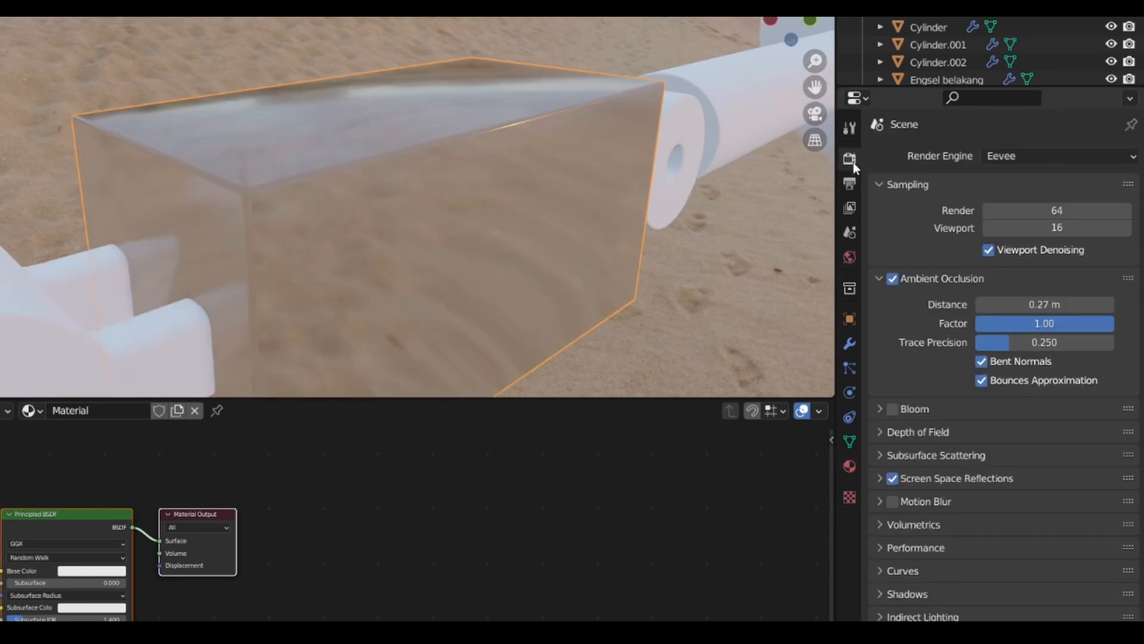
pyautogui.click(964, 480)
pyautogui.click(981, 504)
# - Set the box material to Alpha Clip blending and Alpha Hashed shadows, with Screen Space Refraction enabled
pyautogui.click(850, 466)
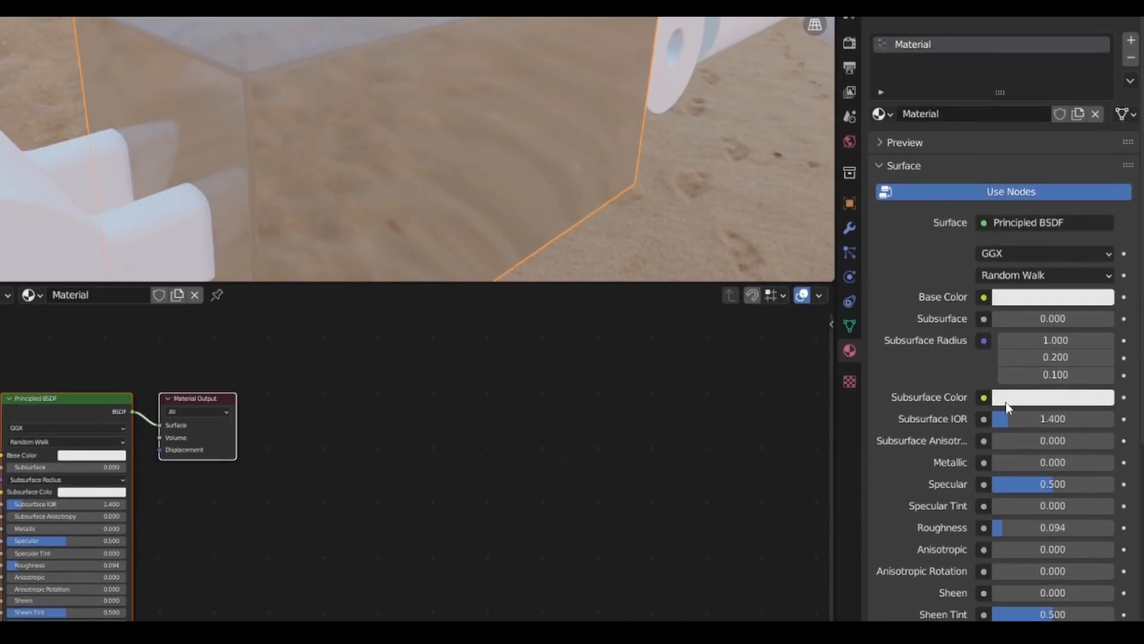
pyautogui.scroll(-15, 1007, 408)
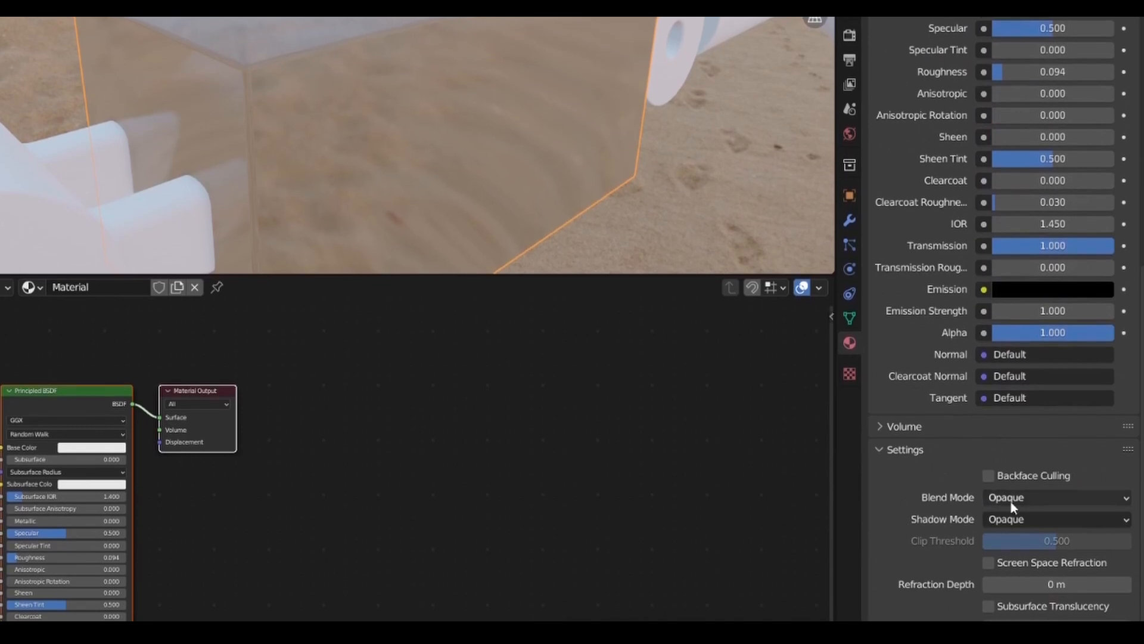
pyautogui.click(1035, 497)
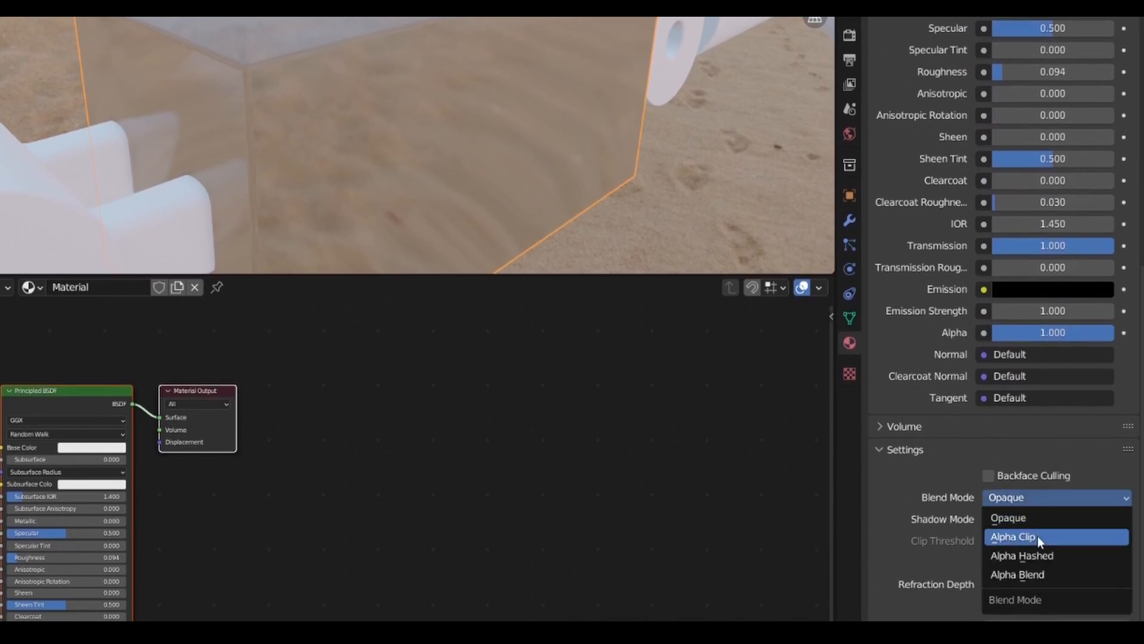
pyautogui.click(1038, 537)
pyautogui.click(1026, 521)
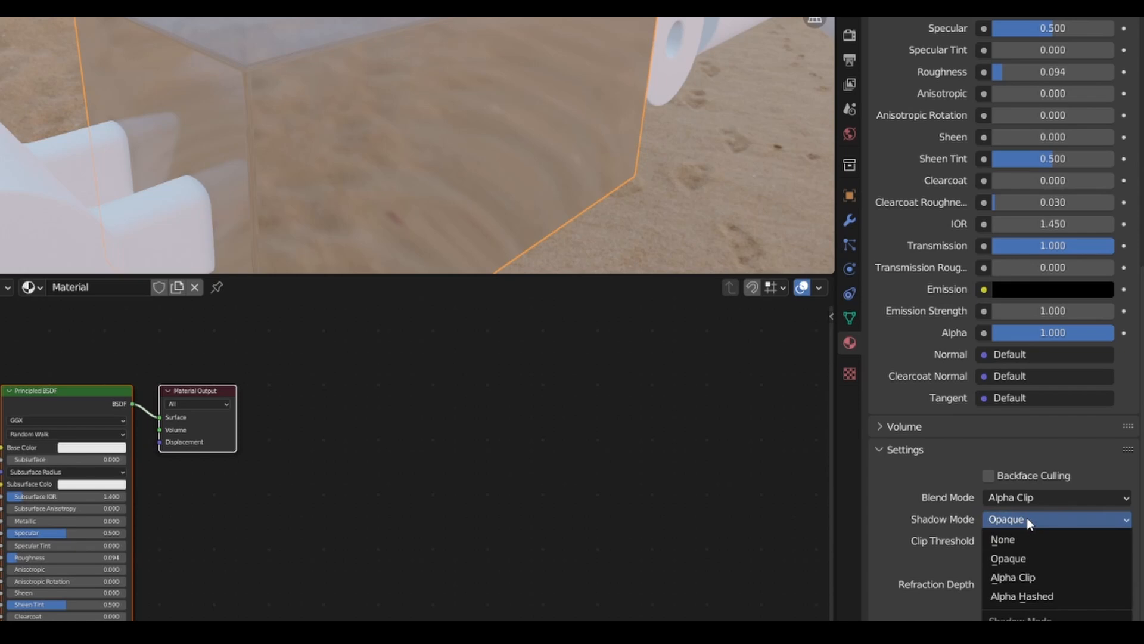
pyautogui.click(1031, 597)
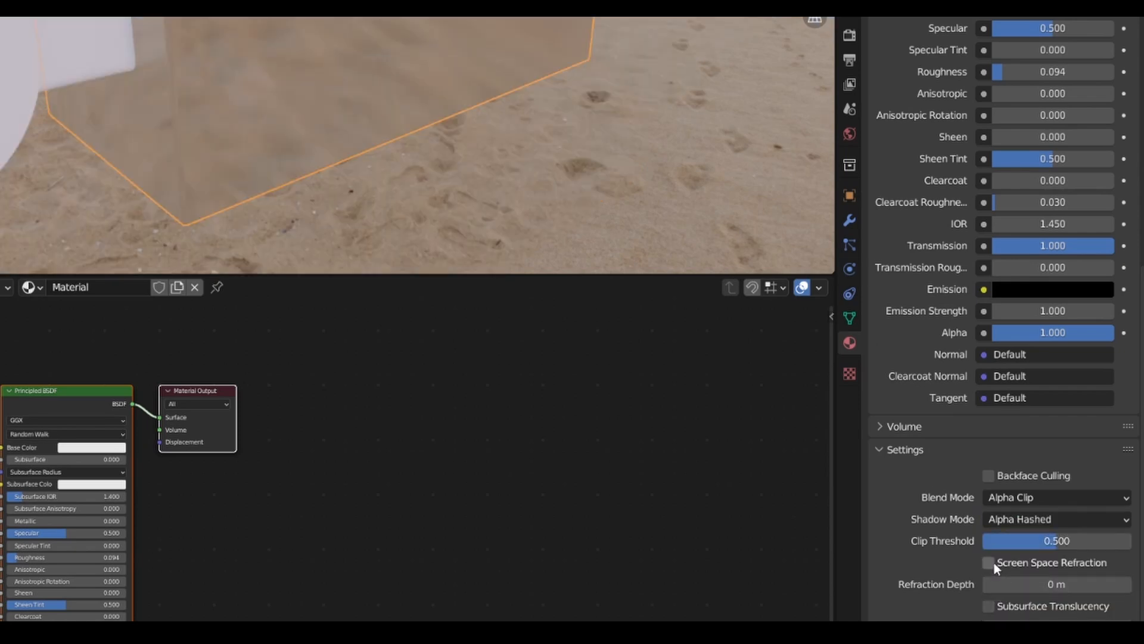
pyautogui.click(992, 563)
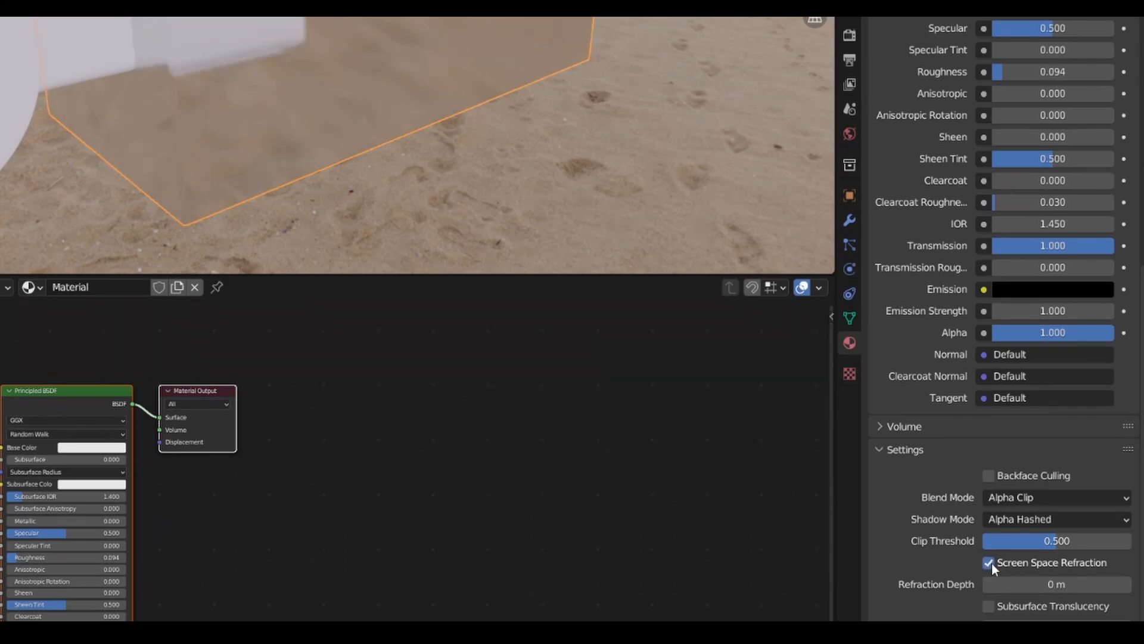
# - Change the glass material's Base Color to a saturated pink-red
pyautogui.scroll(6, 1025, 353)
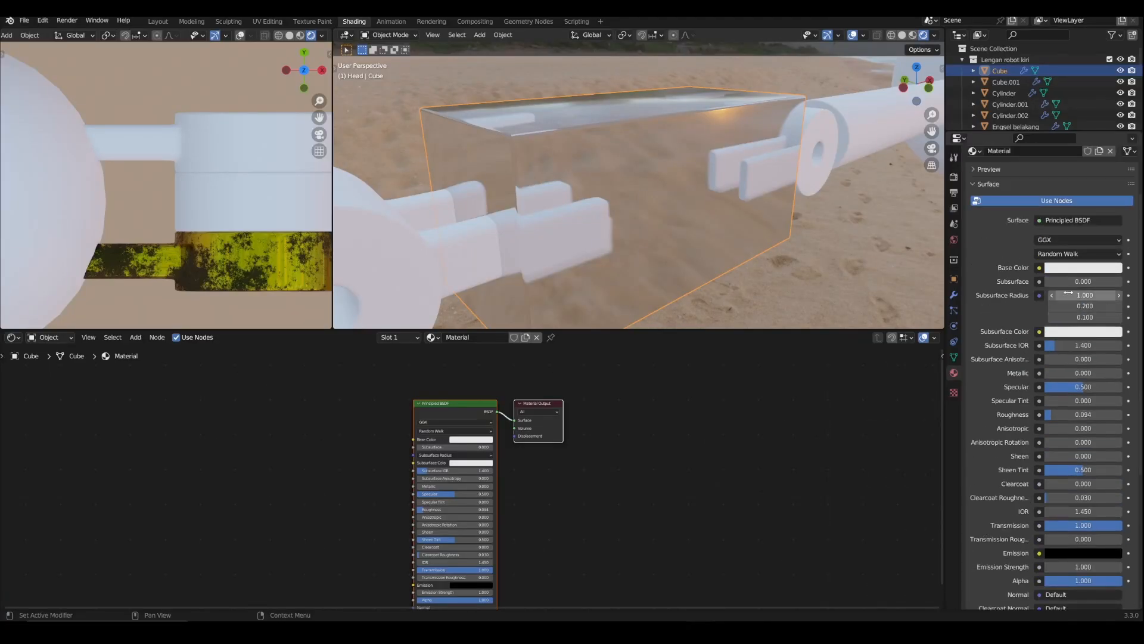
pyautogui.click(1073, 270)
pyautogui.moveTo(1065, 166); pyautogui.dragTo(1079, 178)
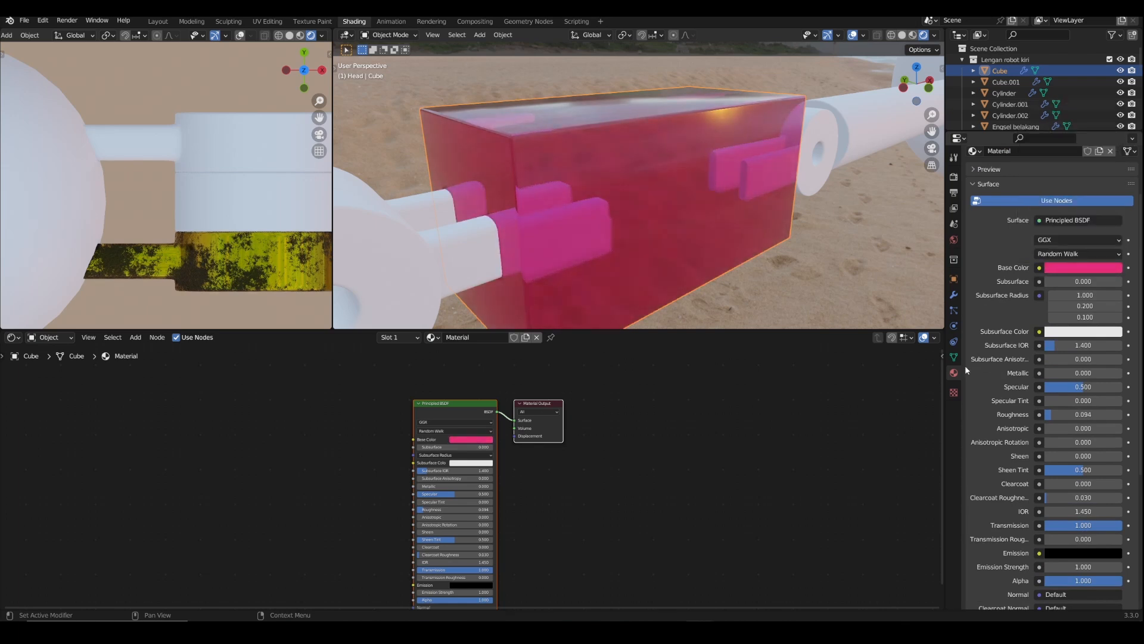
# - Lower the glass material's Roughness to 0.049 and set its Refraction Depth to 0.4 m
pyautogui.moveTo(1048, 415); pyautogui.dragTo(1057, 415)
pyautogui.moveTo(1055, 415); pyautogui.dragTo(1052, 415)
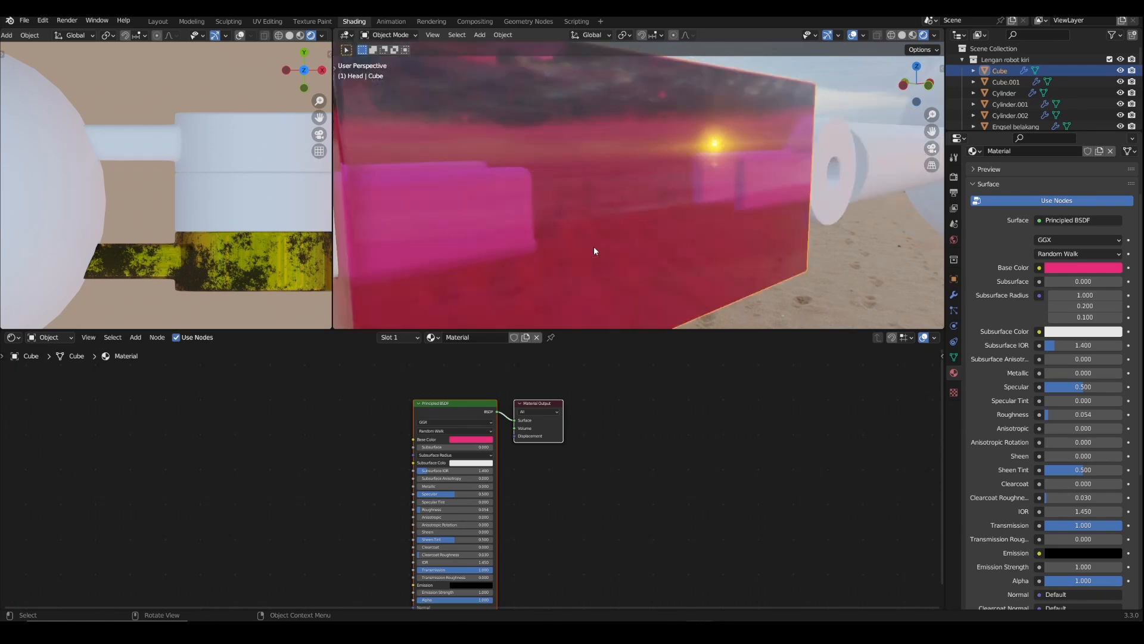
pyautogui.scroll(-8, 1067, 477)
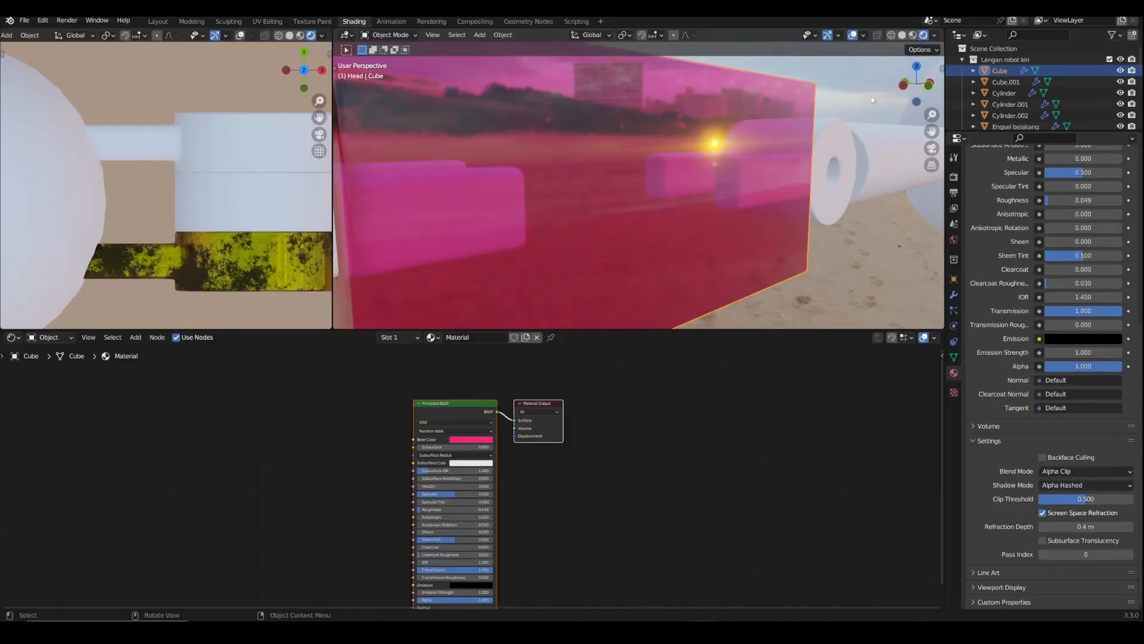
# - Show the material settings of the pink glass box in the middle of the arm
pyautogui.moveTo(309, 87); pyautogui.dragTo(265, 154)
pyautogui.moveTo(319, 118); pyautogui.dragTo(507, 194)
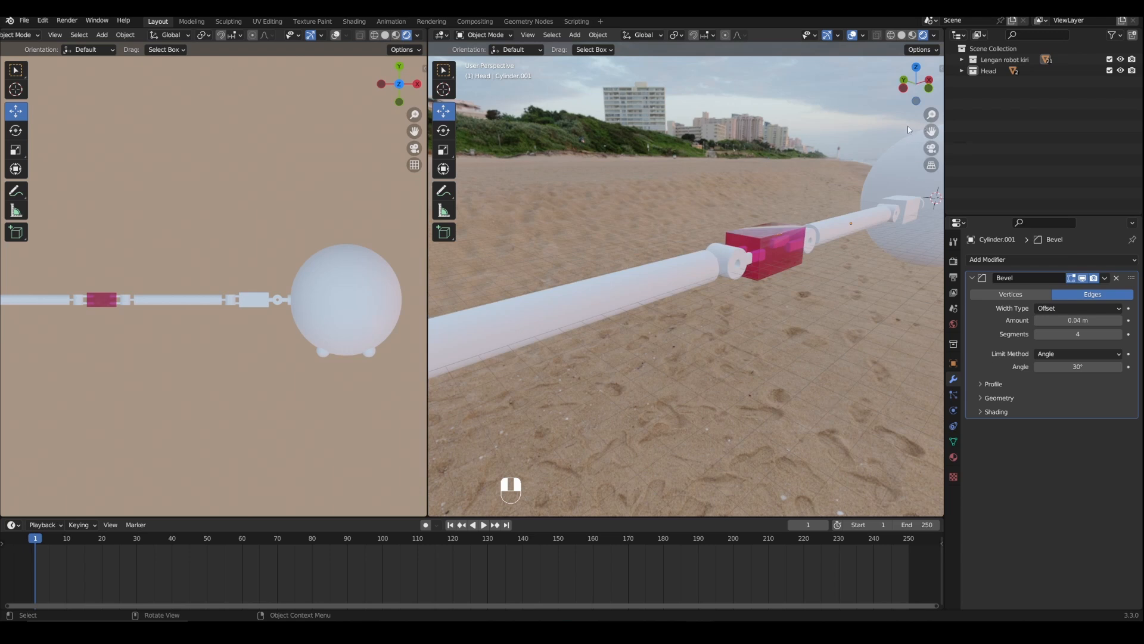
pyautogui.click(953, 456)
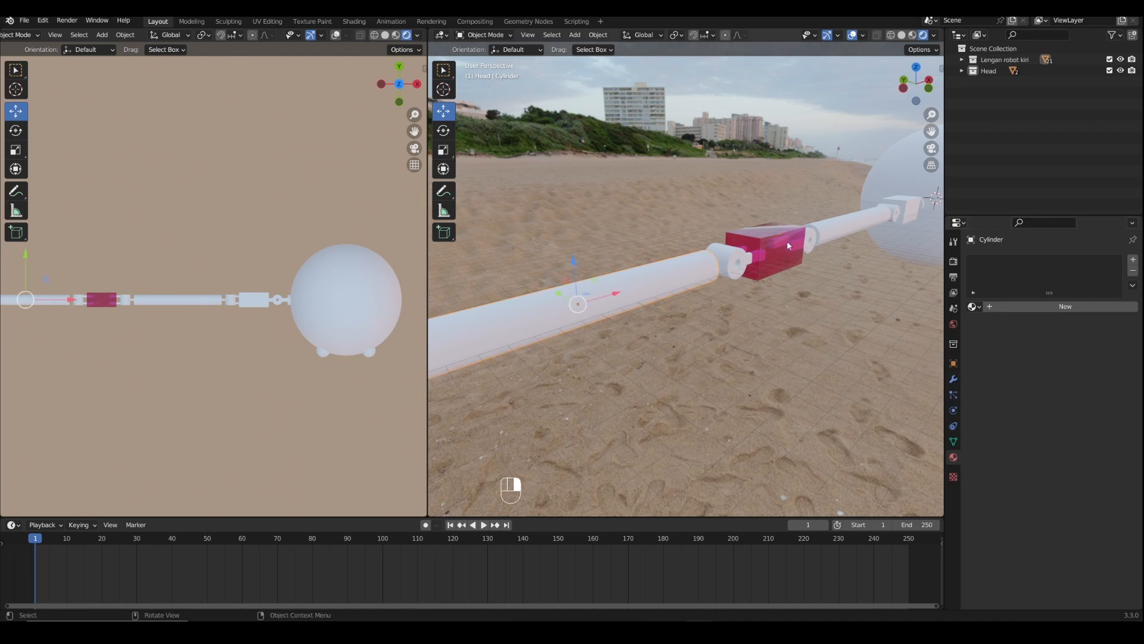
pyautogui.click(764, 253)
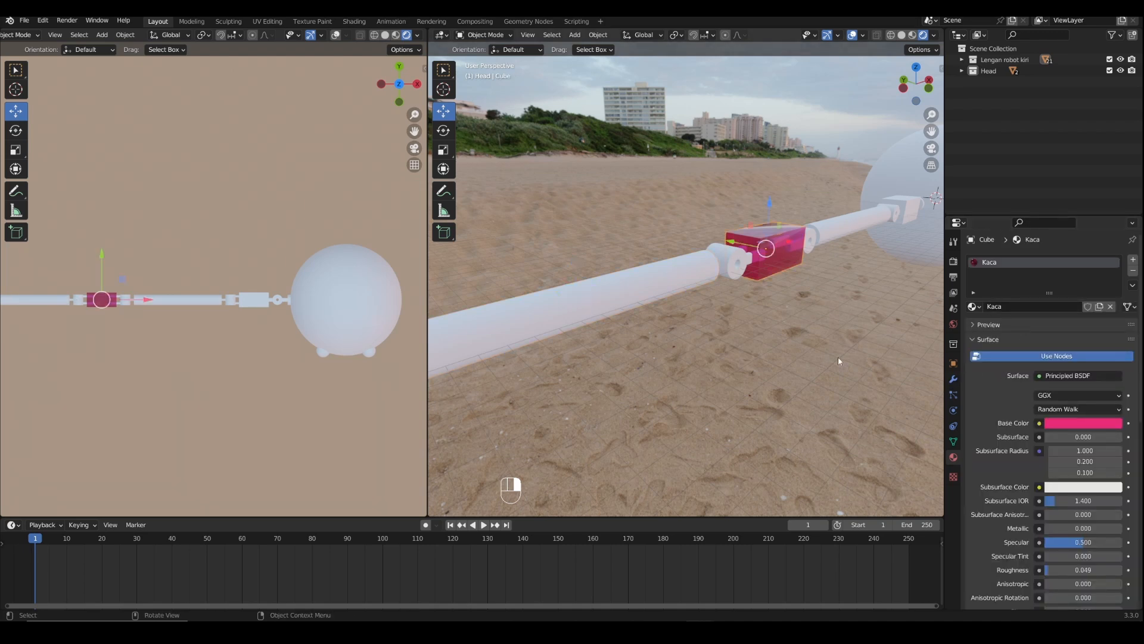
# - Link the Kaca material from the middle glass box to both long arm cylinders and the box near the head
pyautogui.click(641, 293)
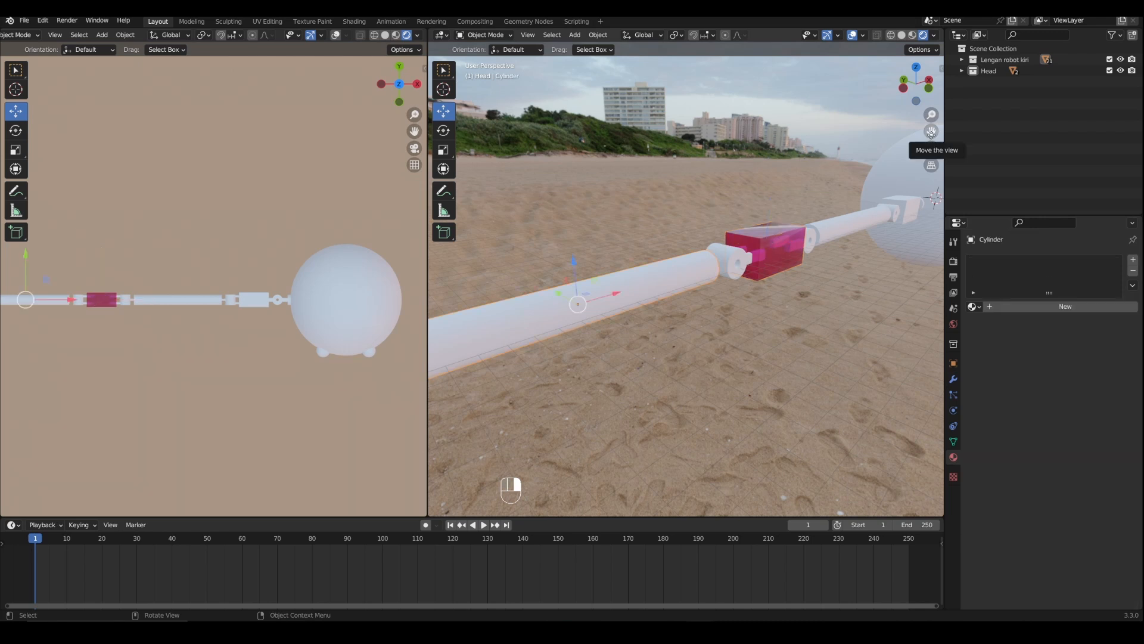
pyautogui.keyDown('shift'); pyautogui.moveTo(632, 284); pyautogui.dragTo(606, 298, button='middle'); pyautogui.keyUp('shift')
pyautogui.moveTo(931, 131); pyautogui.dragTo(844, 274)
pyautogui.keyDown('shift'); pyautogui.click(801, 260); pyautogui.keyUp('shift')
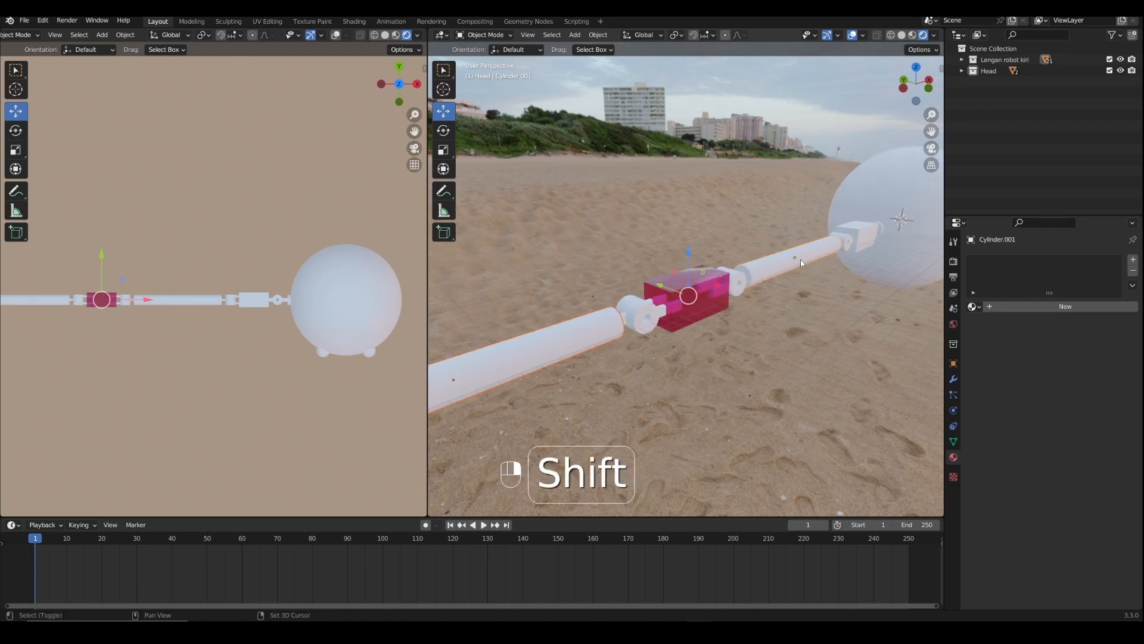
pyautogui.keyDown('shift'); pyautogui.click(867, 235); pyautogui.keyUp('shift')
pyautogui.moveTo(916, 83); pyautogui.dragTo(886, 72)
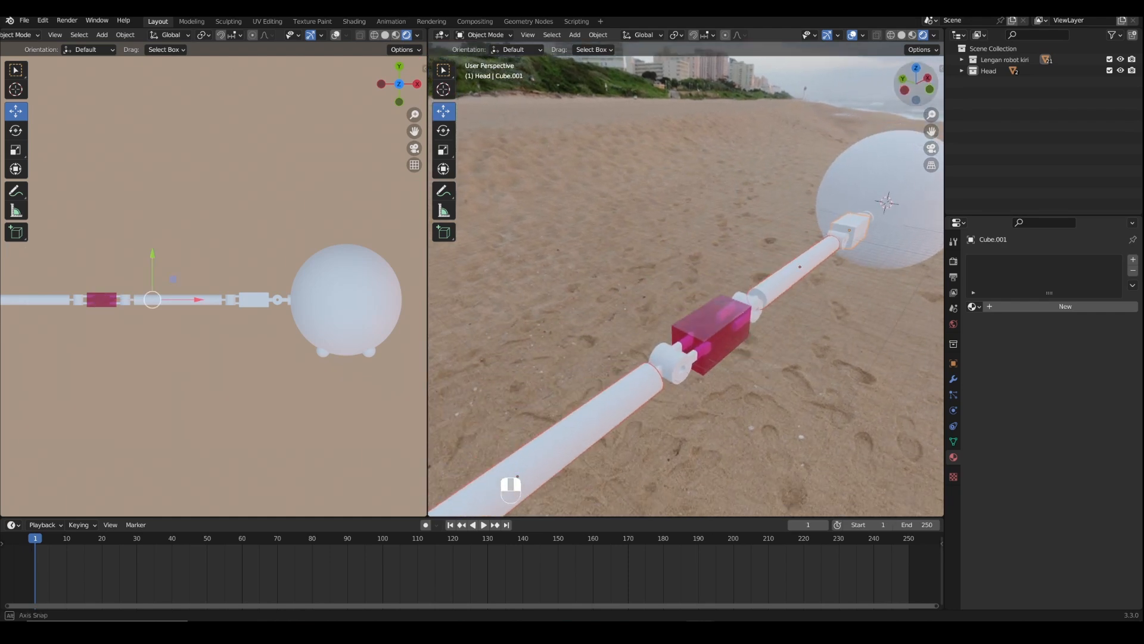
pyautogui.scroll(2, 774, 347)
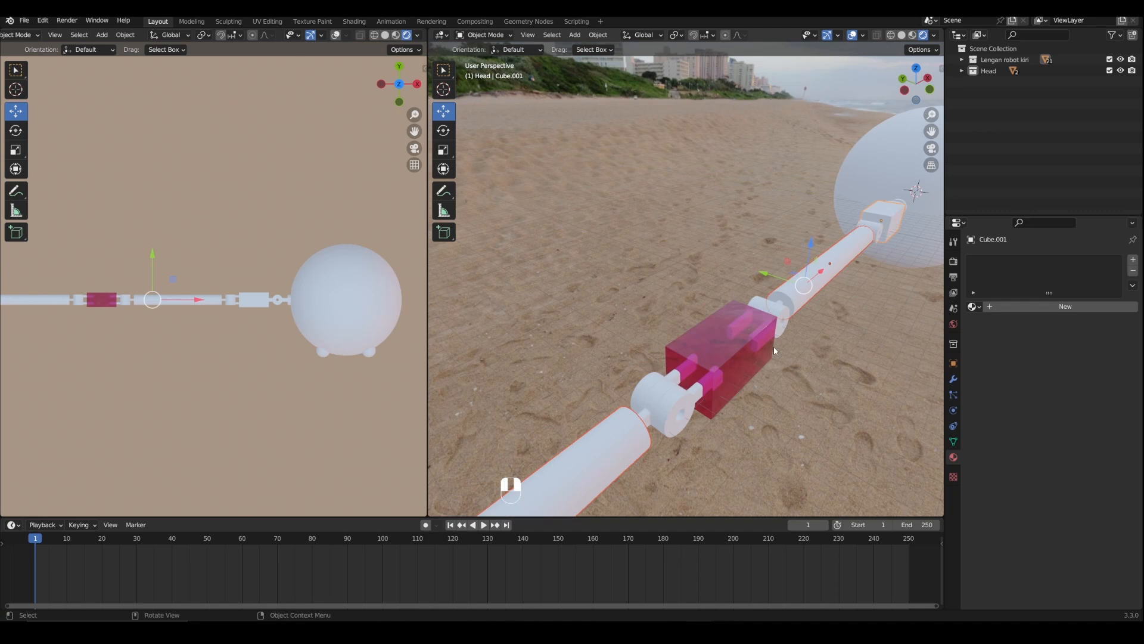
pyautogui.keyDown('shift'); pyautogui.click(721, 341); pyautogui.keyUp('shift')
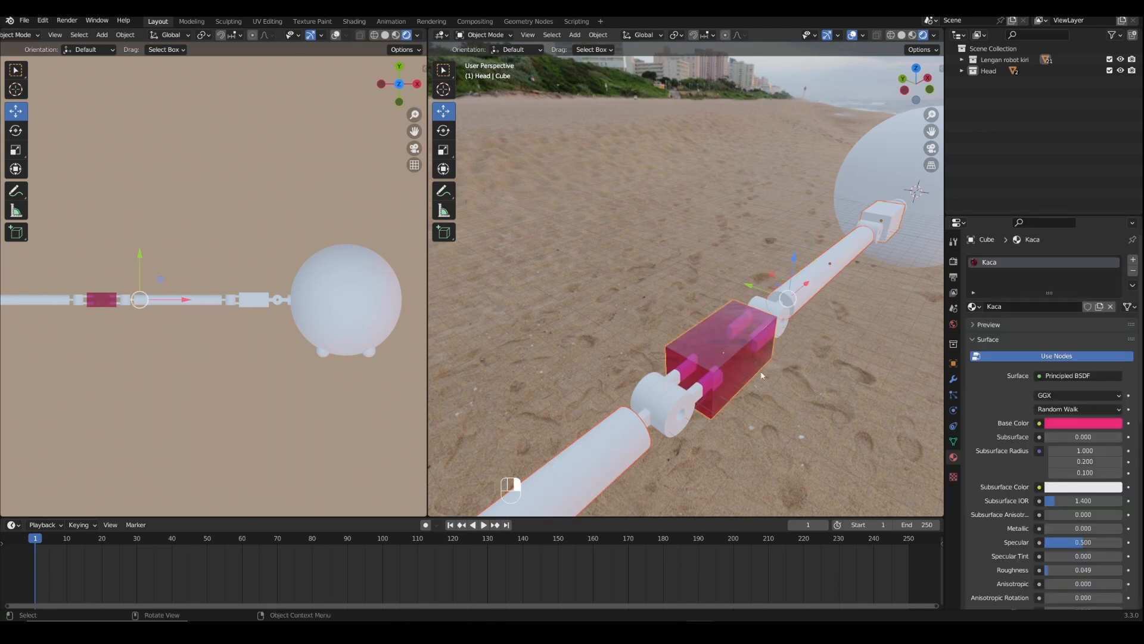
pyautogui.click(890, 36)
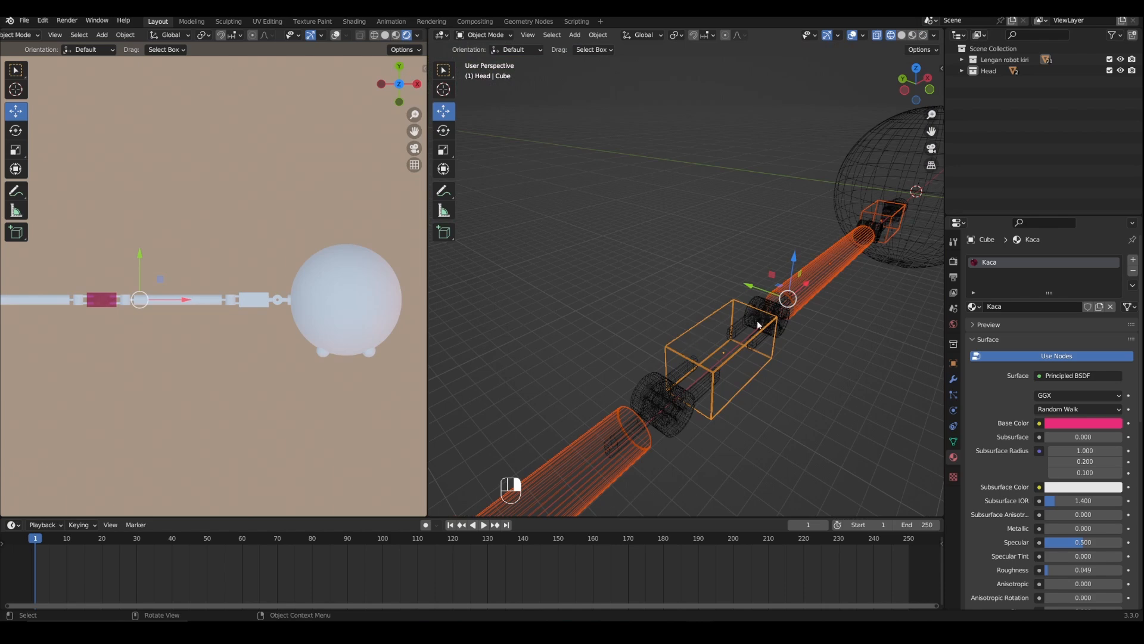
pyautogui.click(923, 35)
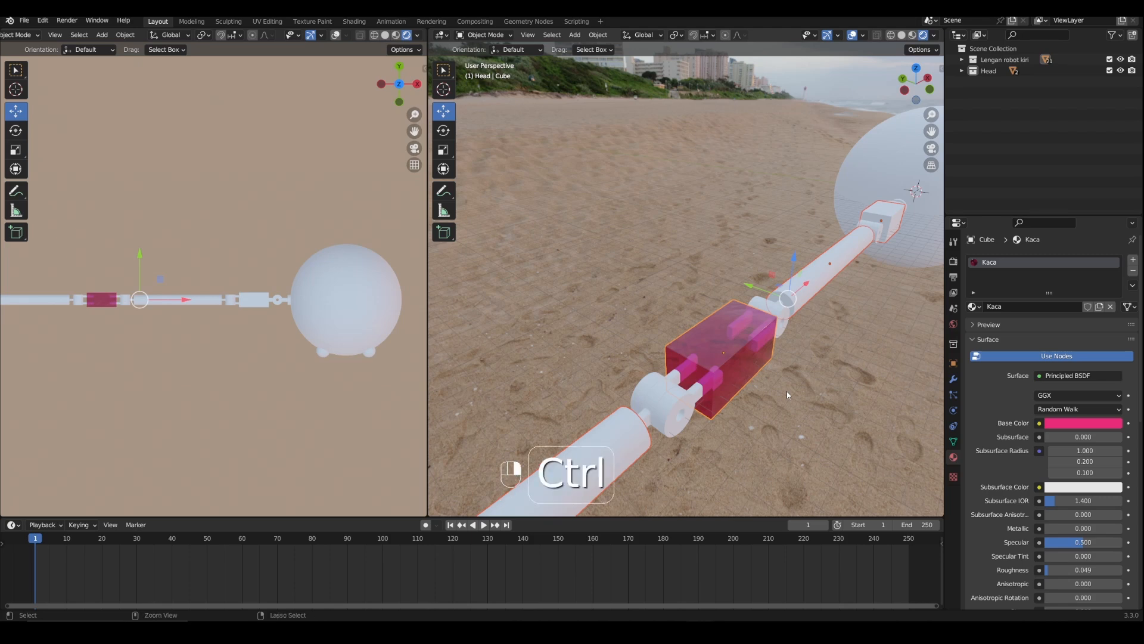
pyautogui.hotkey('ctrl', 'l')
pyautogui.moveTo(787, 393)
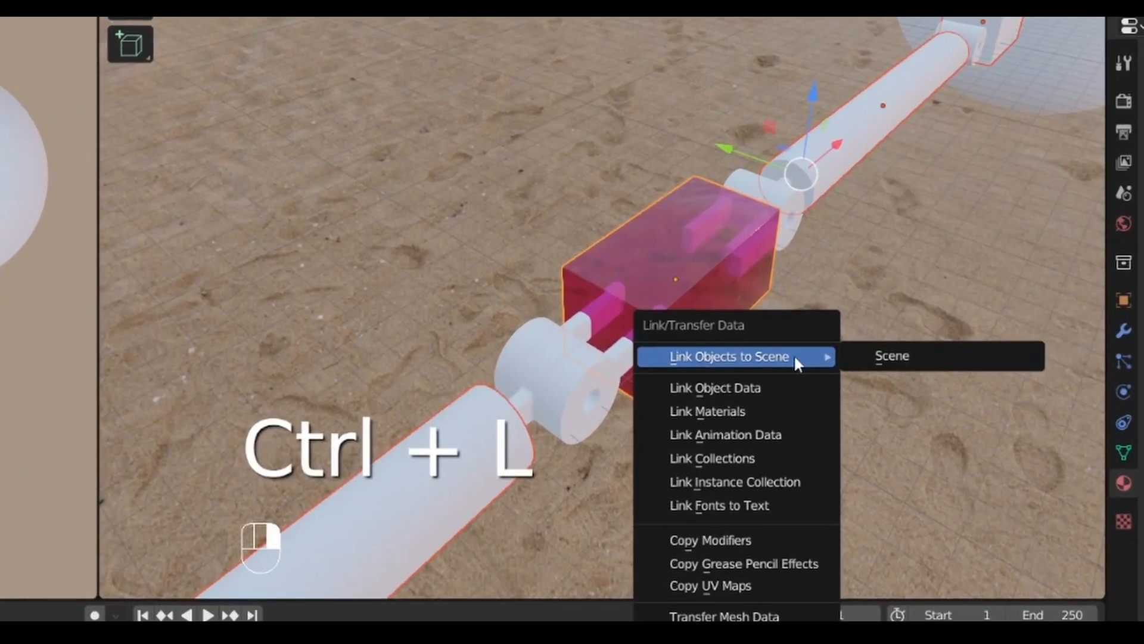
pyautogui.click(724, 410)
pyautogui.scroll(-5, 724, 410)
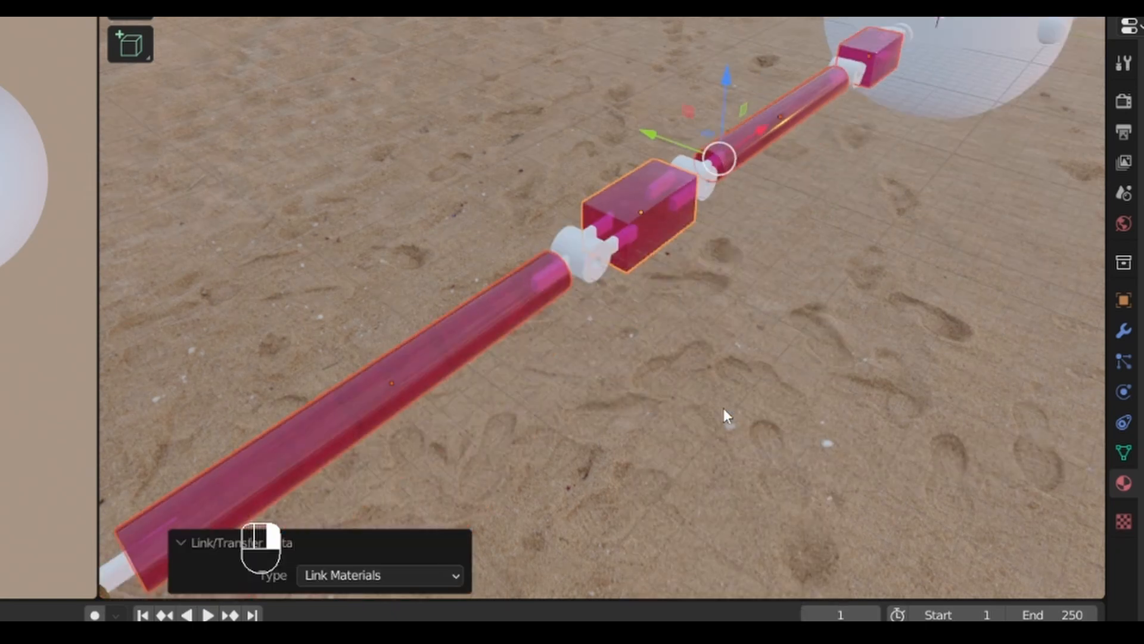
pyautogui.scroll(-2, 723, 409)
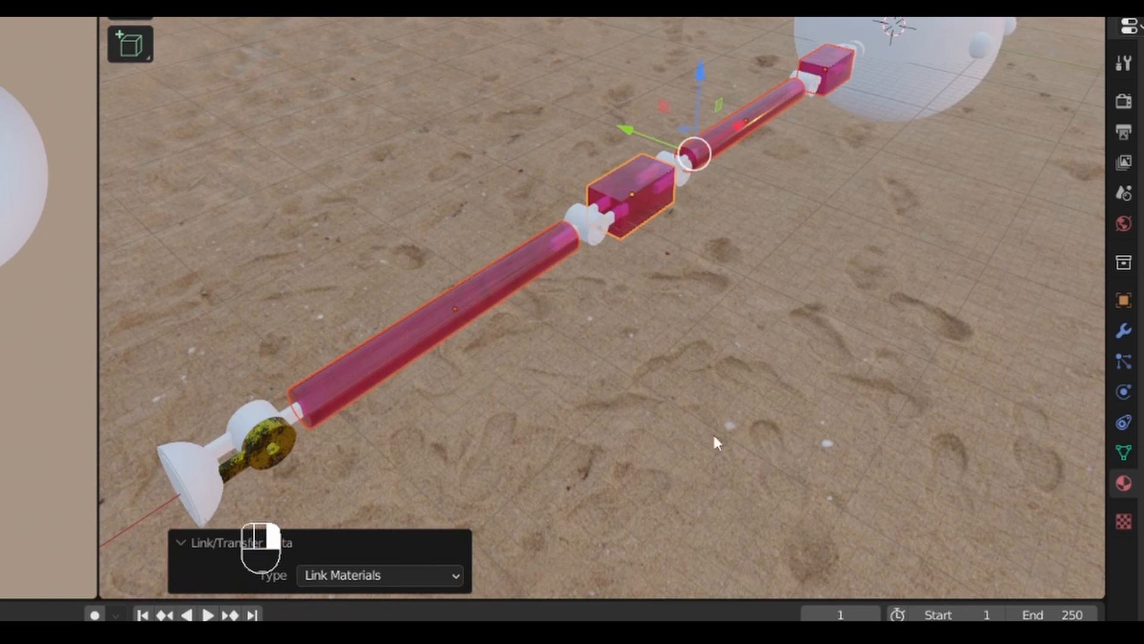
# - Link the Besi Berkarat material from the rusty hinge piece to all the other hinge parts of the arm
pyautogui.keyDown('shift'); pyautogui.moveTo(655, 202); pyautogui.dragTo(677, 124, button='middle'); pyautogui.keyUp('shift')
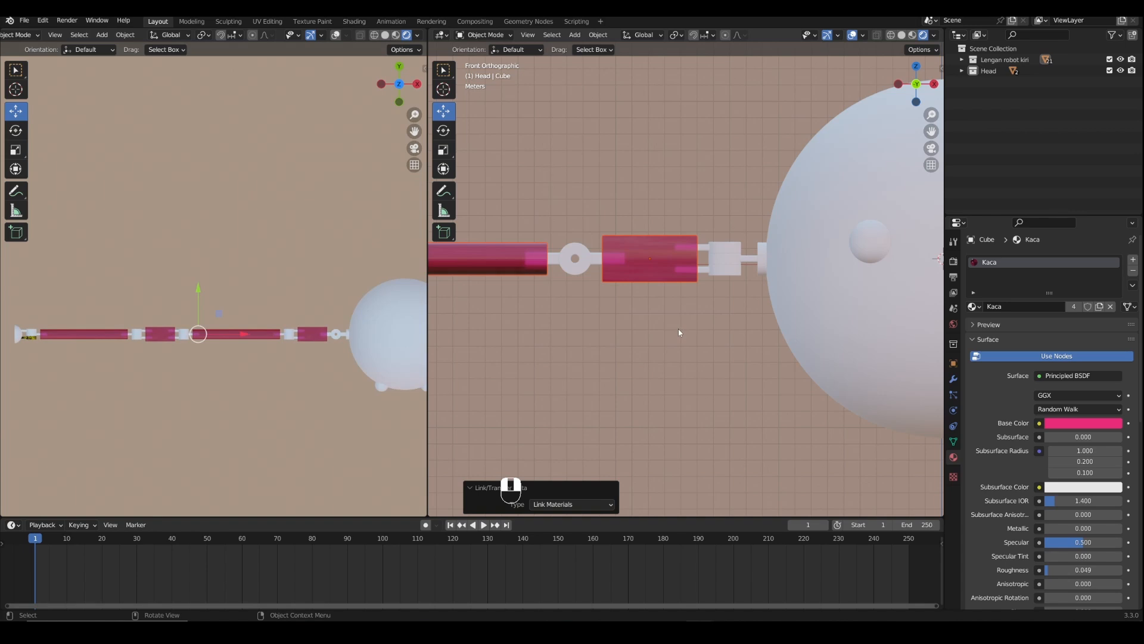
pyautogui.click(725, 261)
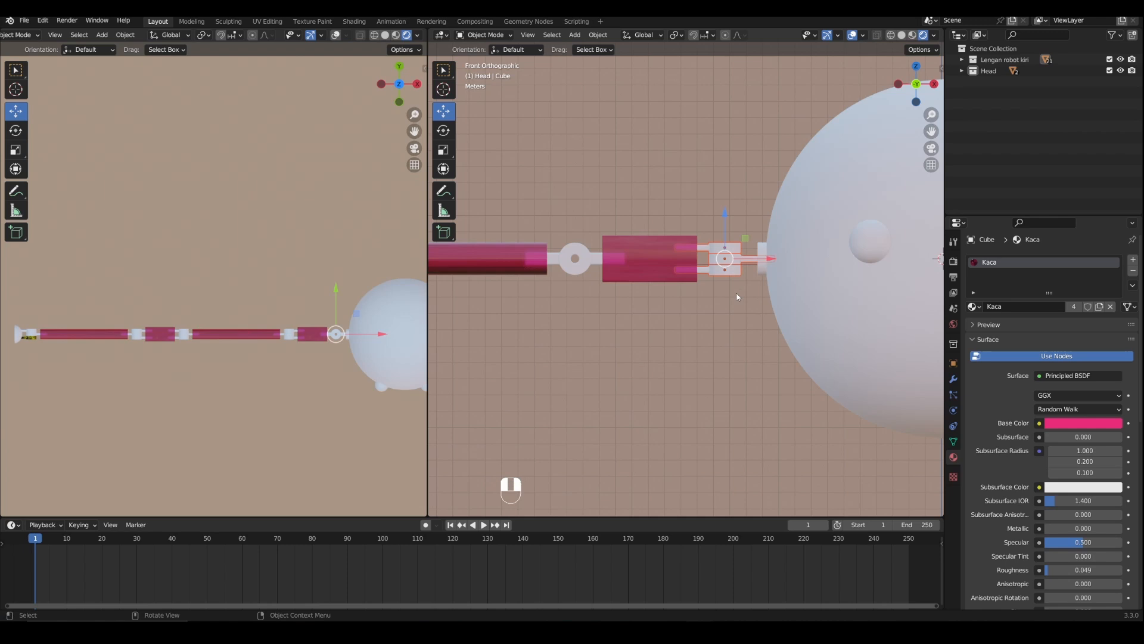
pyautogui.keyDown('shift'); pyautogui.click(285, 330); pyautogui.keyUp('shift')
pyautogui.press('KP_Decimal')
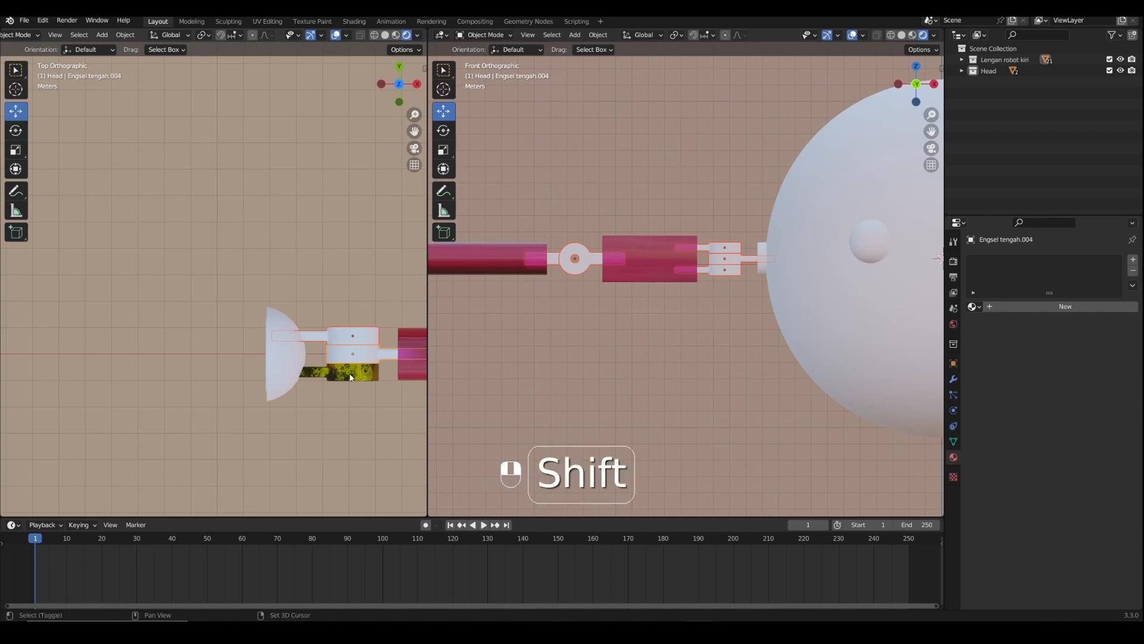
pyautogui.keyDown('shift'); pyautogui.click(351, 376); pyautogui.keyUp('shift')
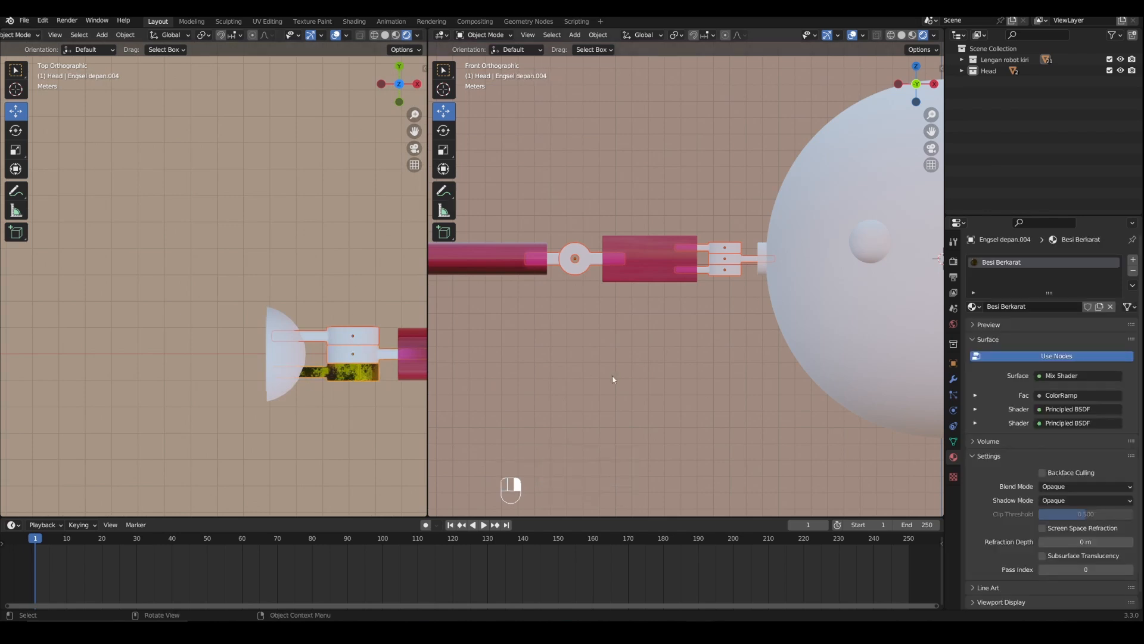
pyautogui.hotkey('ctrl', 'l')
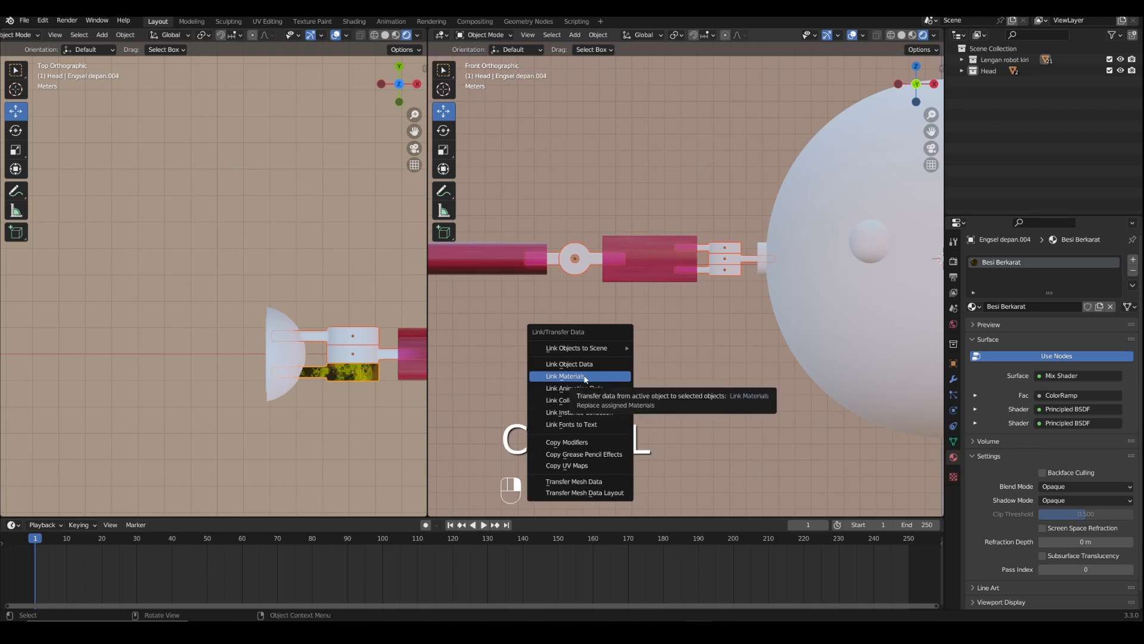
pyautogui.click(586, 376)
pyautogui.click(584, 379)
# - Assign the existing Besi Berkarat material to the half-sphere at the outer end of the arm
pyautogui.press('Home')
pyautogui.scroll(3, 555, 364)
pyautogui.keyDown('shift'); pyautogui.moveTo(804, 137); pyautogui.dragTo(910, 146, button='middle'); pyautogui.keyUp('shift')
pyautogui.scroll(1, 539, 306)
pyautogui.click(544, 284)
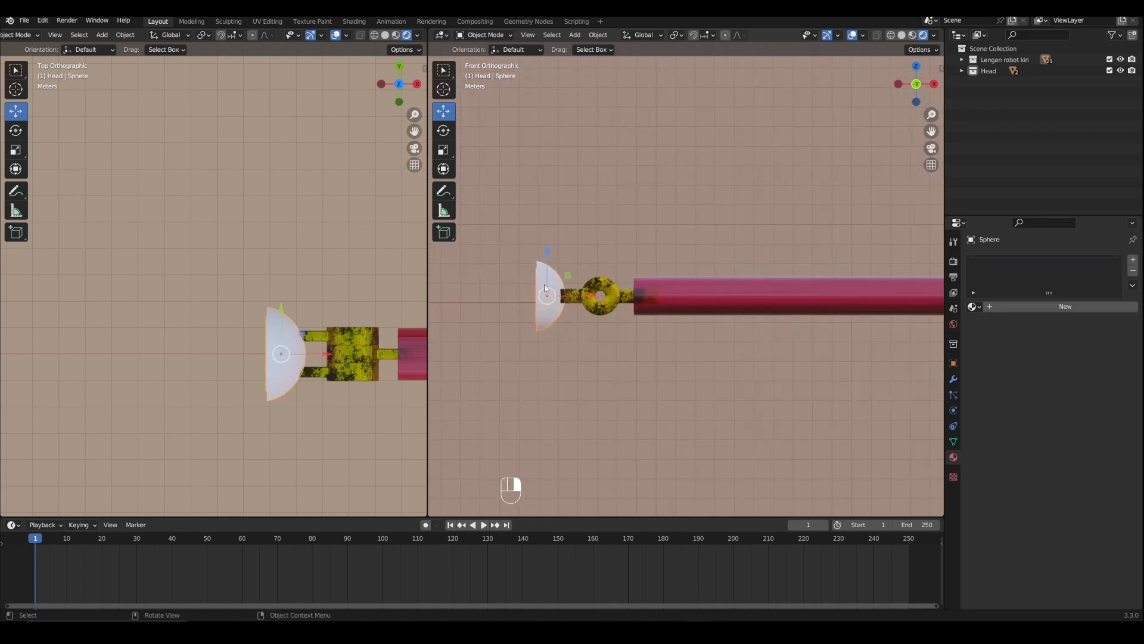
pyautogui.click(976, 306)
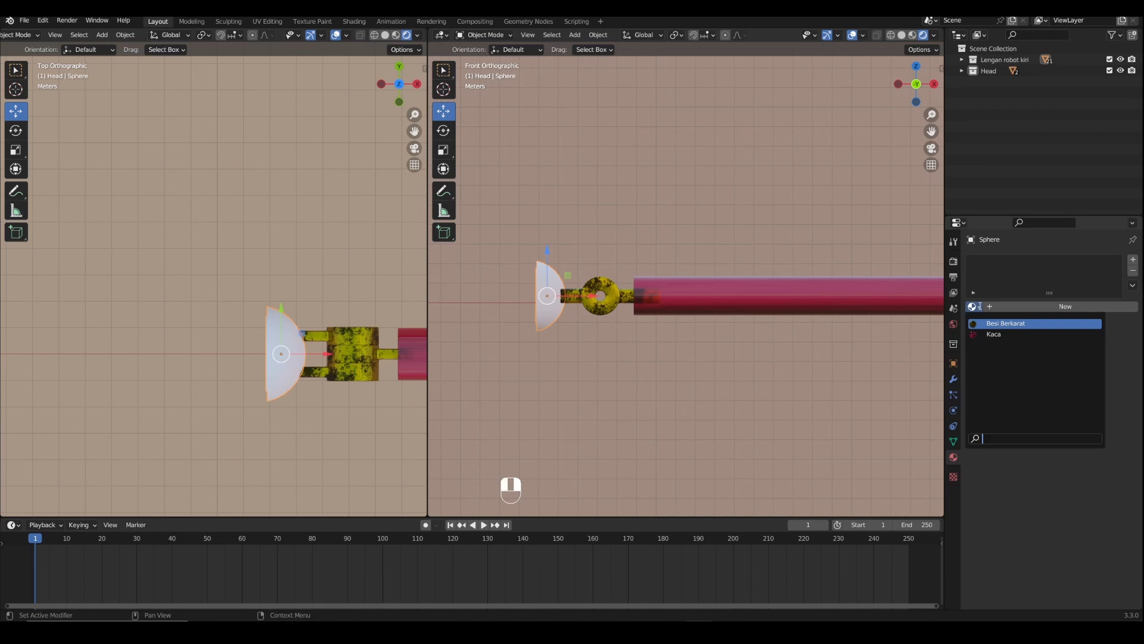
pyautogui.click(1006, 323)
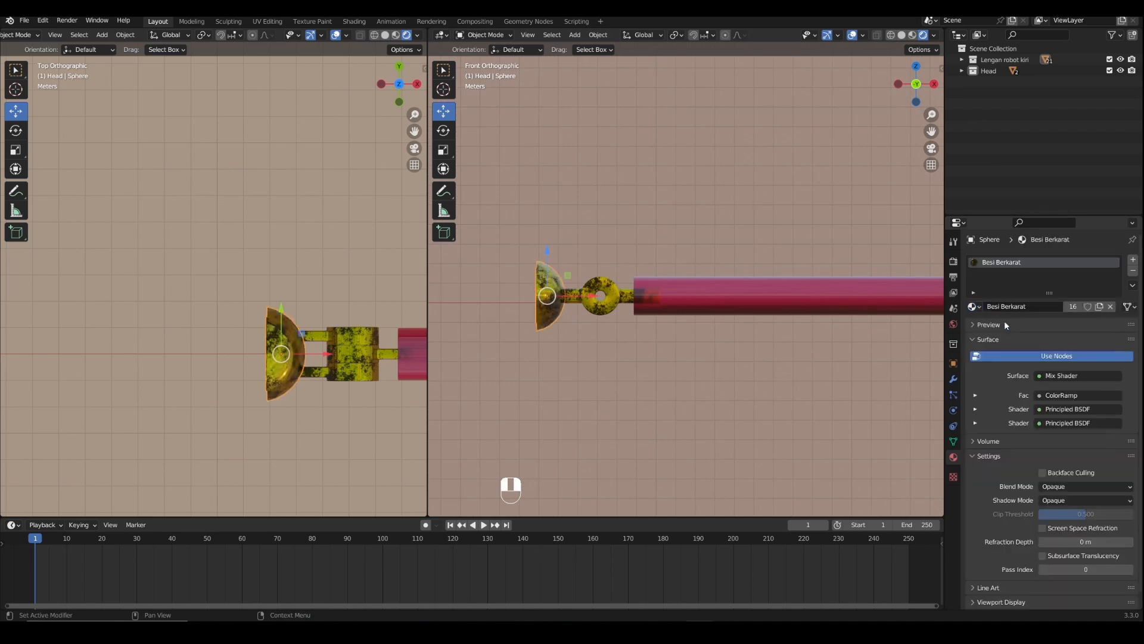
pyautogui.scroll(2, 685, 371)
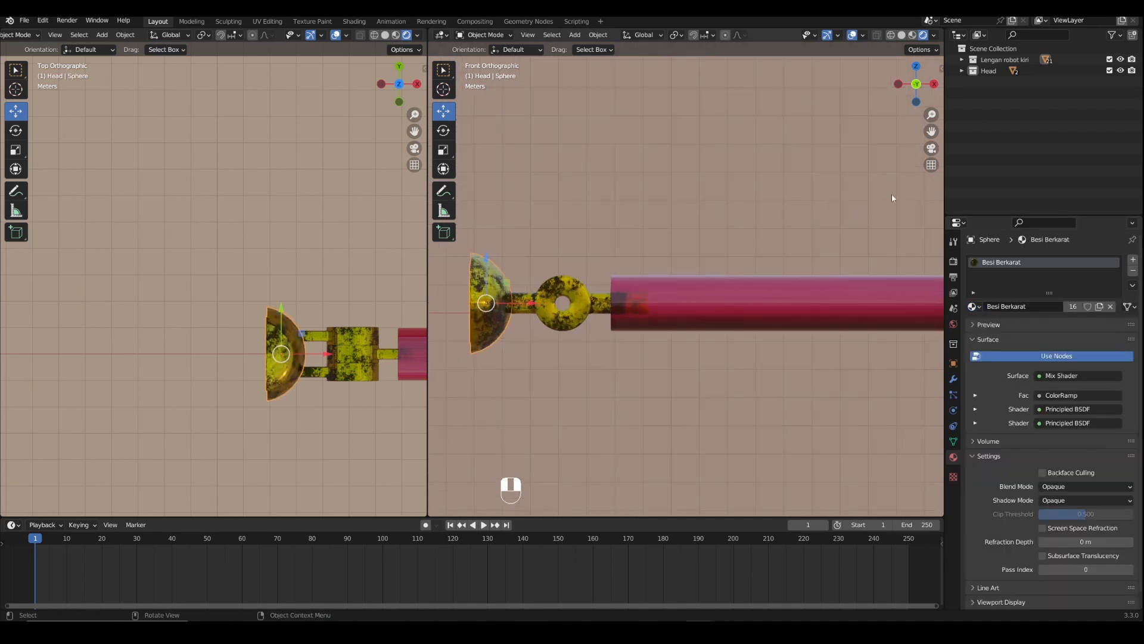
# - Make the half-sphere's Besi Berkarat material a single-user copy and change its first Principled shader's base color to blue
pyautogui.keyDown('shift'); pyautogui.moveTo(520, 281); pyautogui.dragTo(638, 304, button='middle'); pyautogui.keyUp('shift')
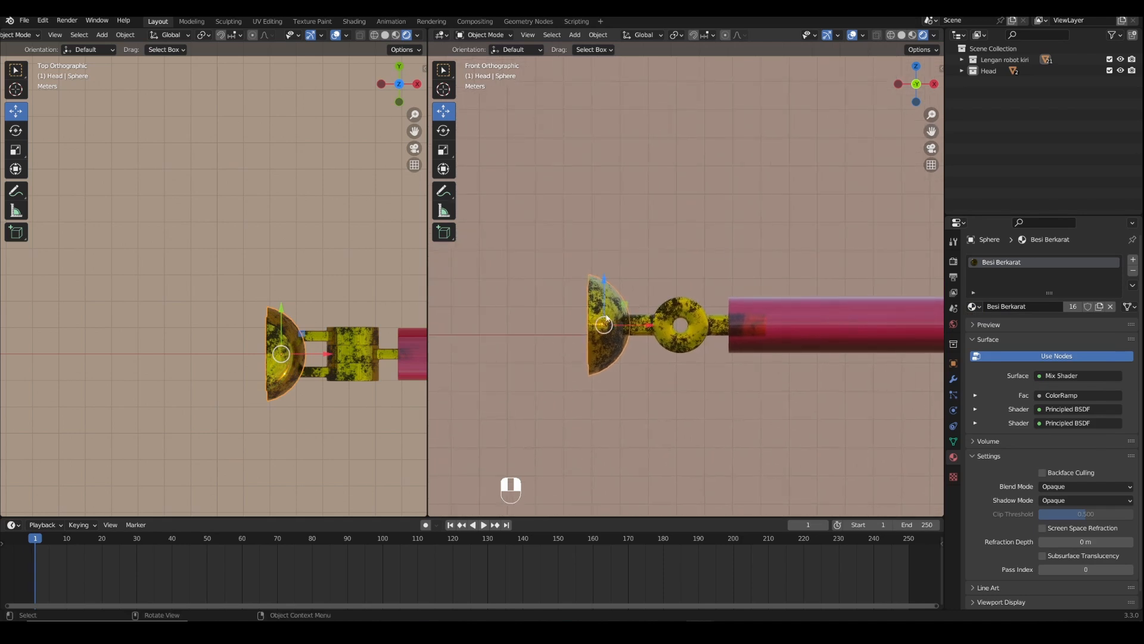
pyautogui.scroll(2, 606, 320)
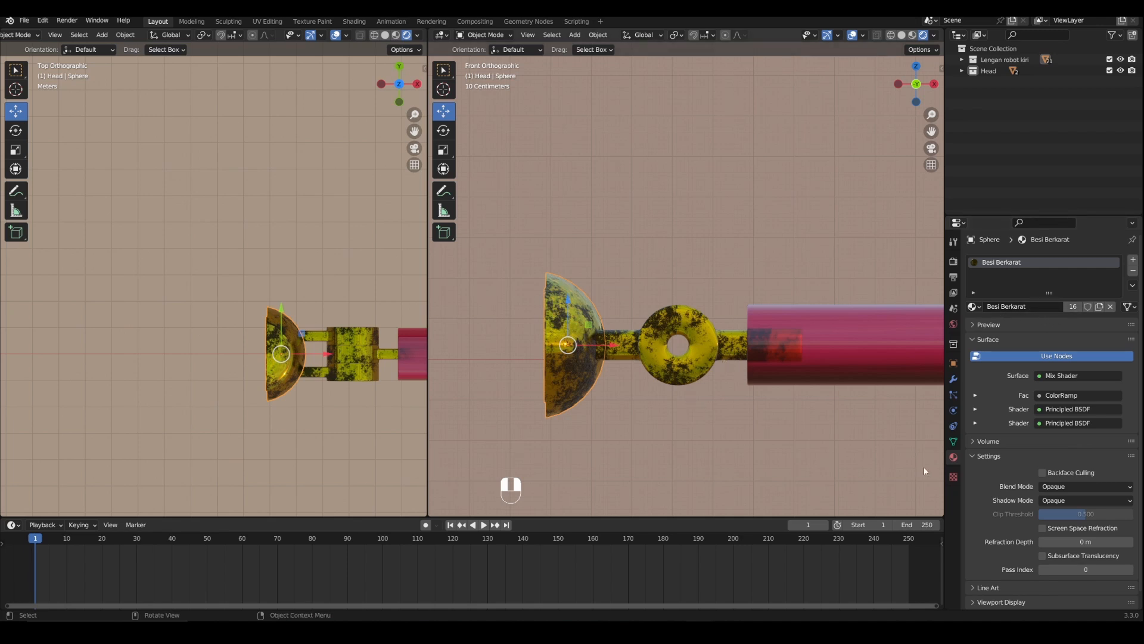
pyautogui.click(1075, 309)
pyautogui.click(976, 409)
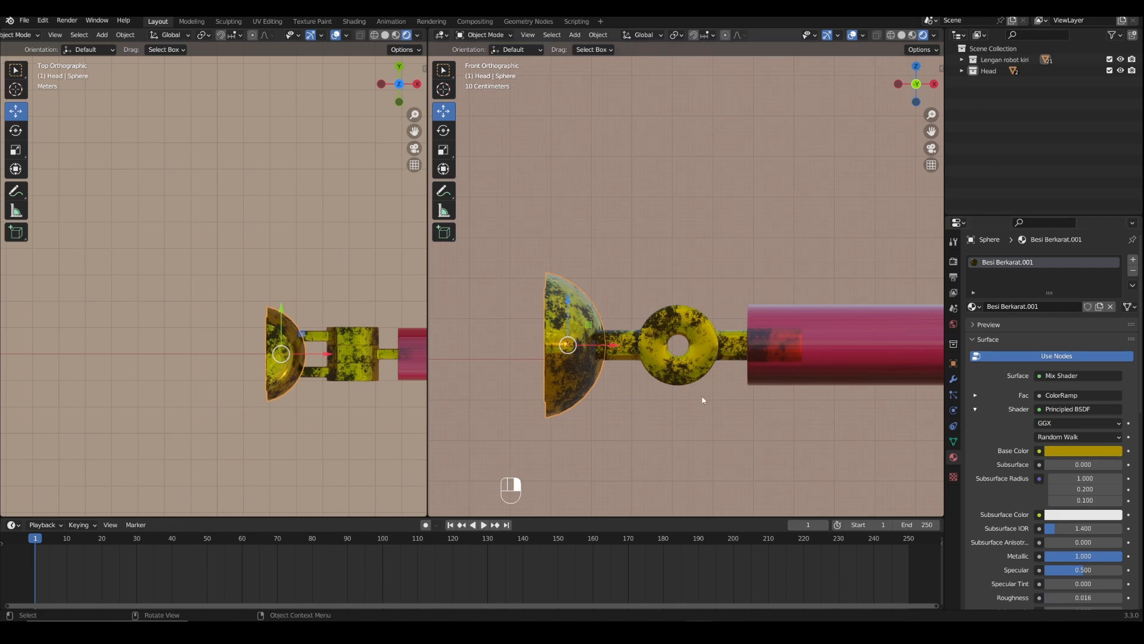
pyautogui.scroll(1, 682, 382)
pyautogui.click(1094, 452)
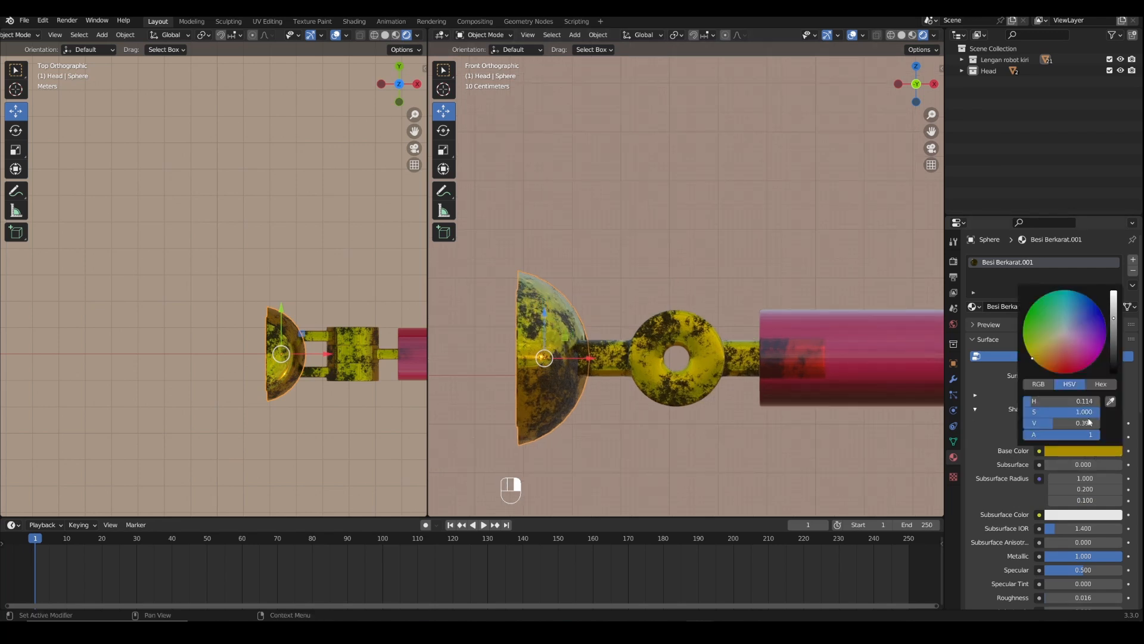
pyautogui.moveTo(1066, 323); pyautogui.dragTo(1077, 299)
# - Add a second material with an Emission surface to the half-sphere and assign it to the flat inner circular face
pyautogui.moveTo(685, 269); pyautogui.dragTo(536, 149, button='middle')
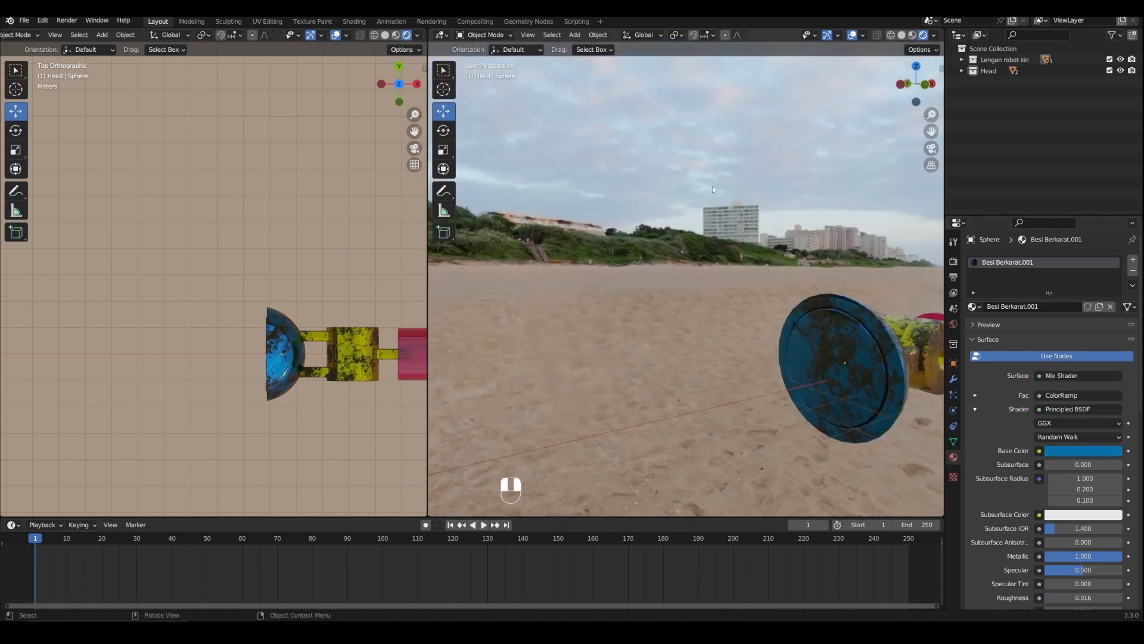
pyautogui.click(477, 36)
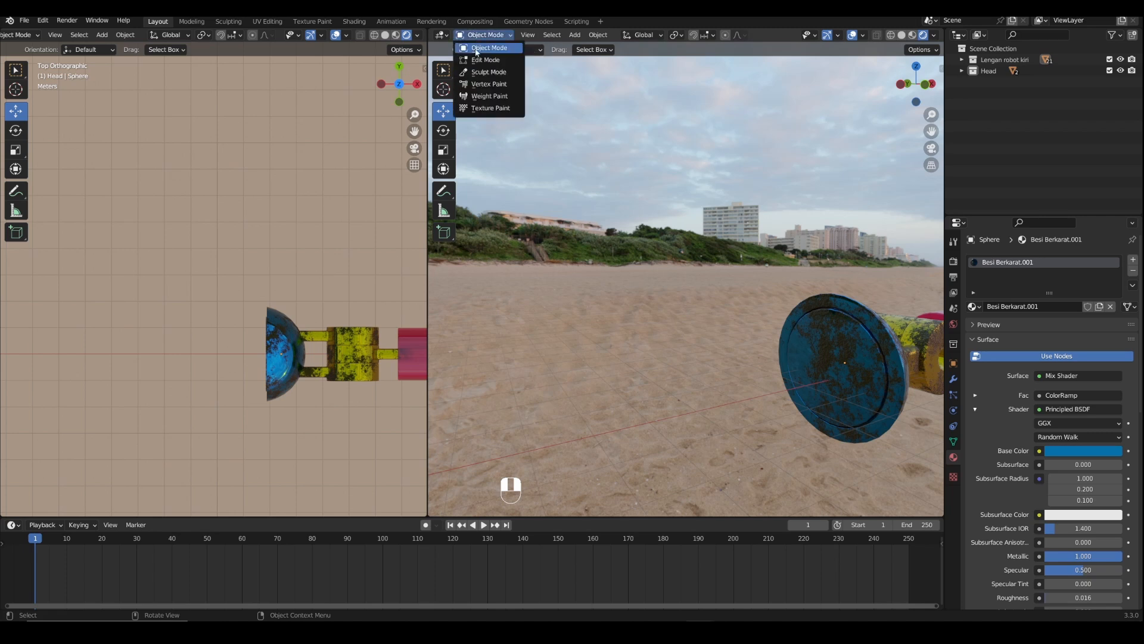
pyautogui.click(478, 59)
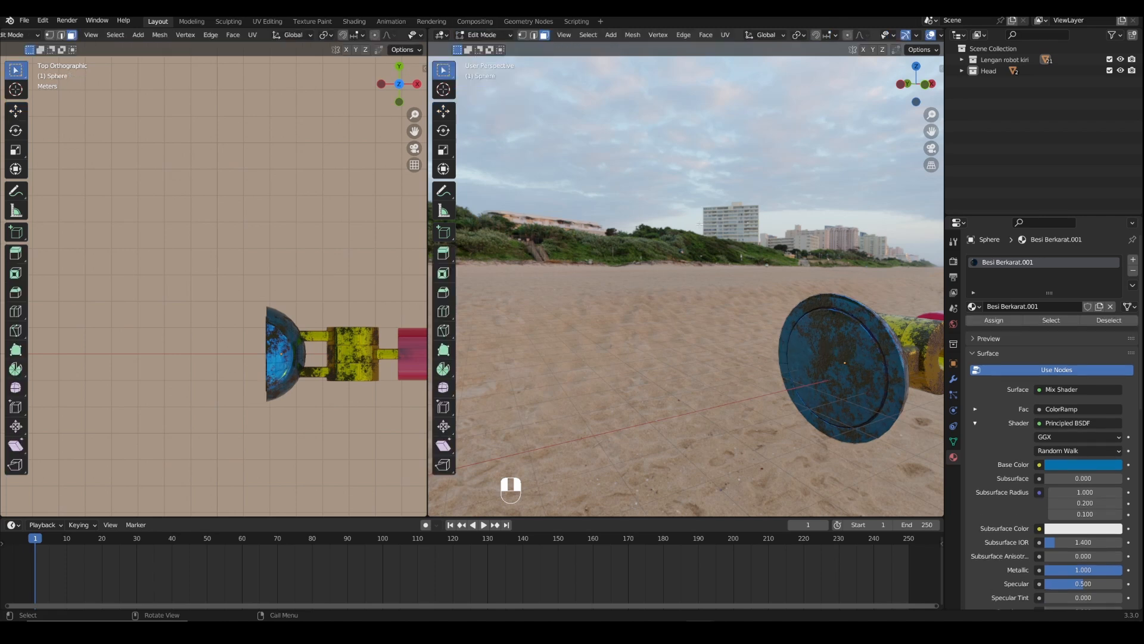
pyautogui.click(841, 357)
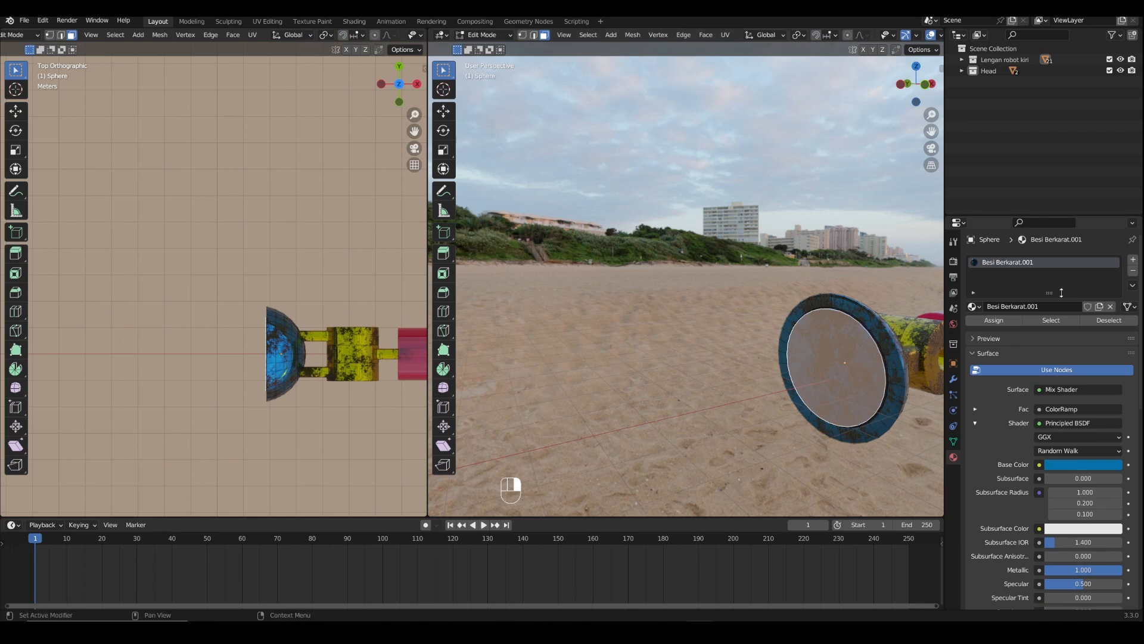
pyautogui.click(1133, 259)
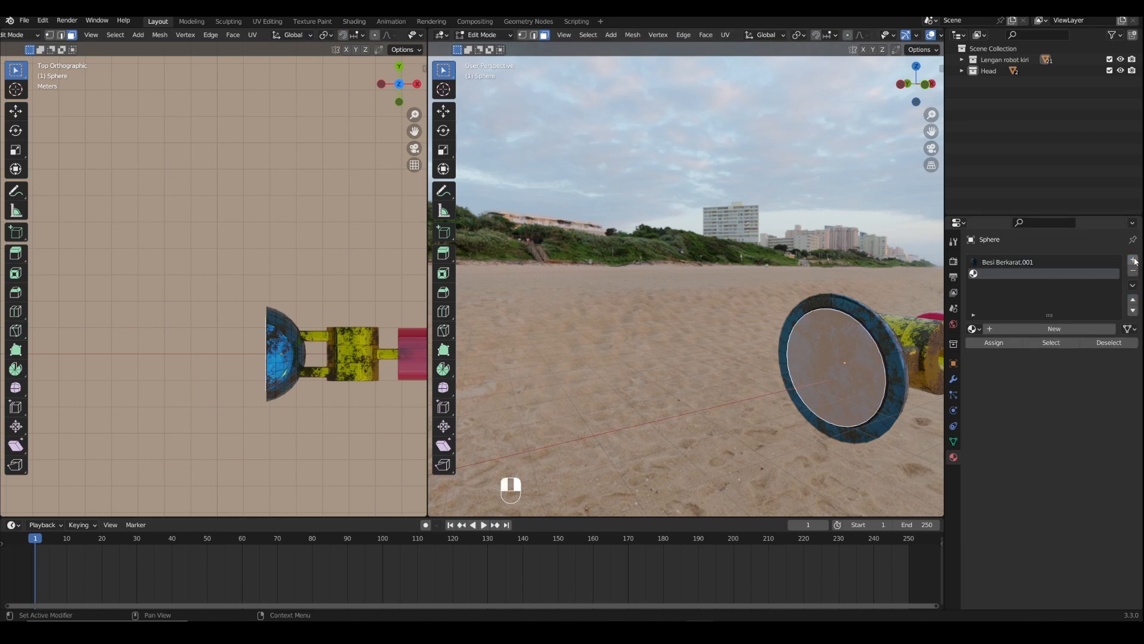
pyautogui.click(1073, 329)
pyautogui.click(1060, 411)
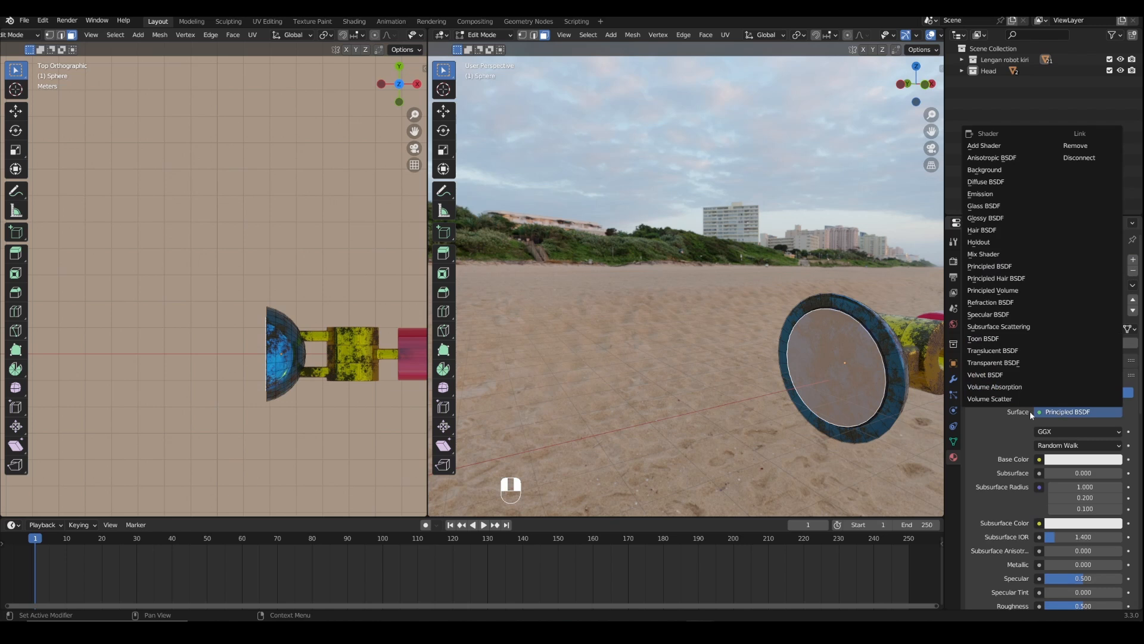
pyautogui.click(979, 195)
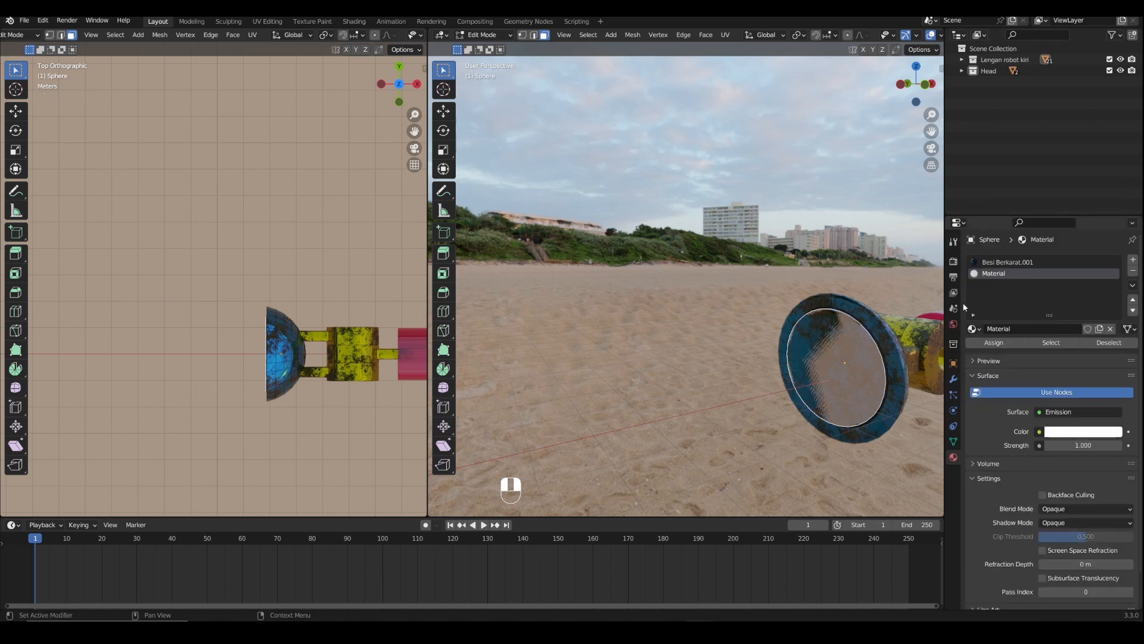
pyautogui.click(994, 345)
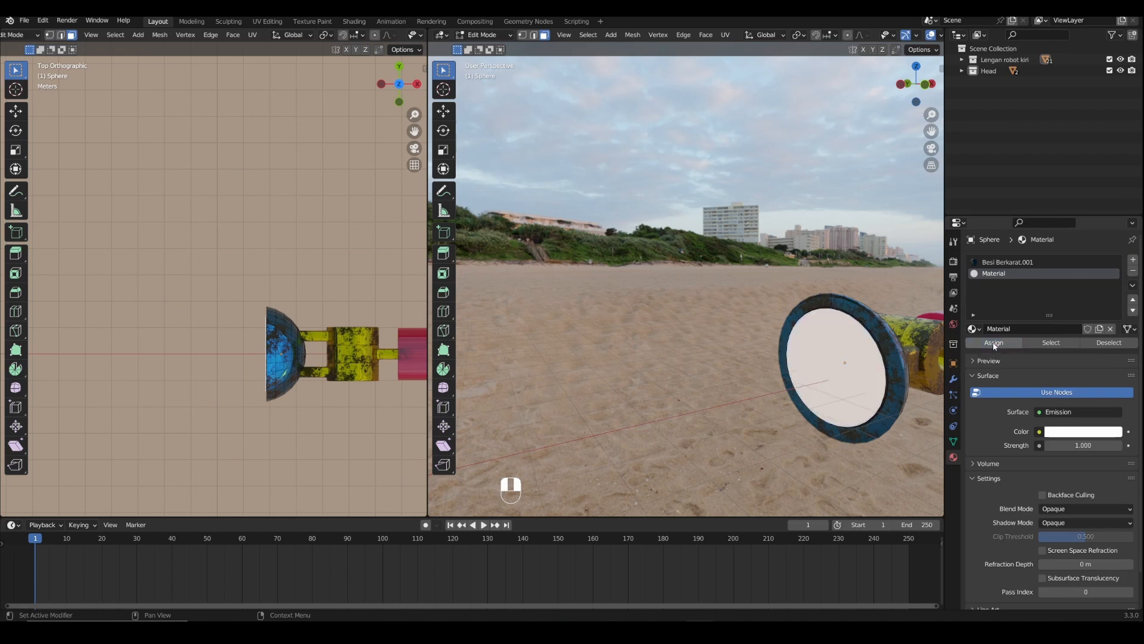
pyautogui.press('Tab')
# - Give the head sphere a new material with subsurface 1.000 and a red subsurface color
pyautogui.click(742, 252)
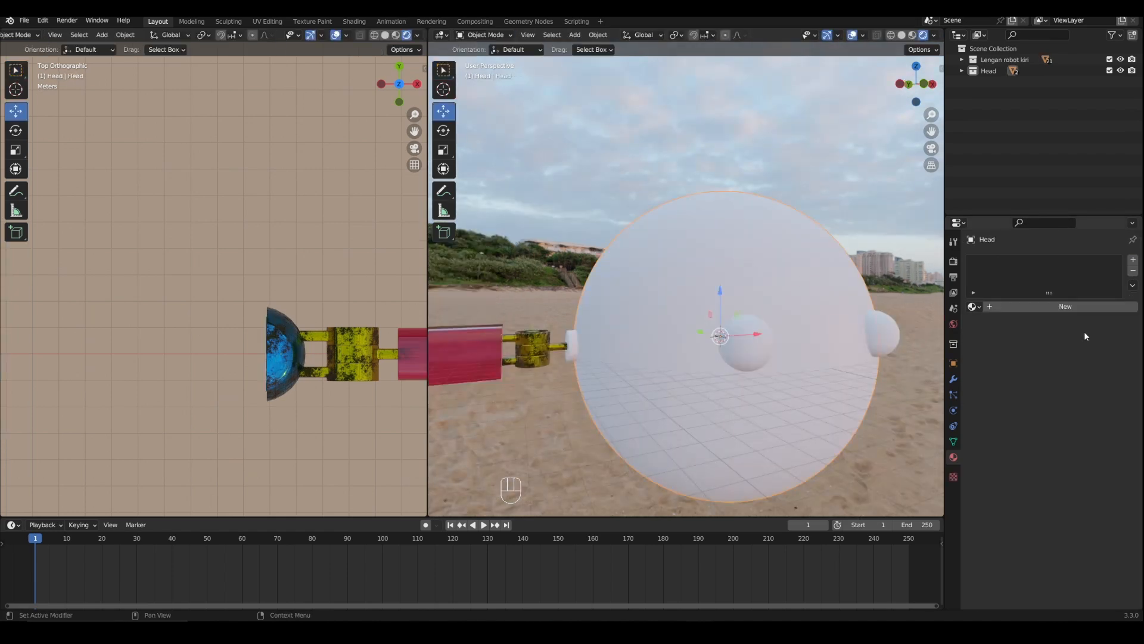
pyautogui.click(1044, 306)
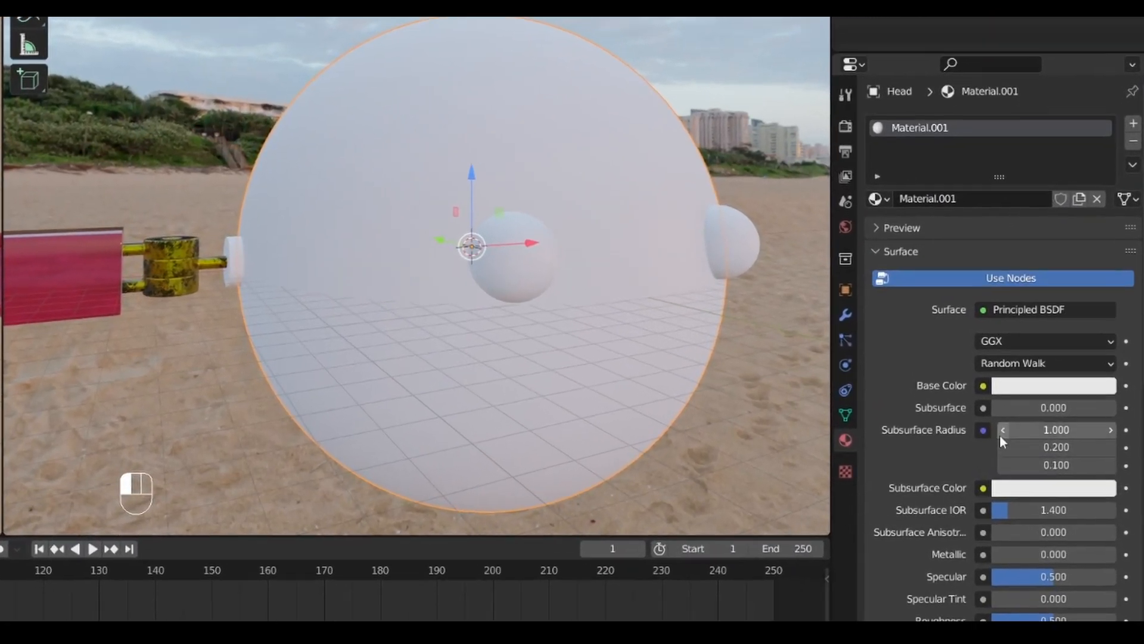
pyautogui.moveTo(1028, 421); pyautogui.dragTo(1121, 411)
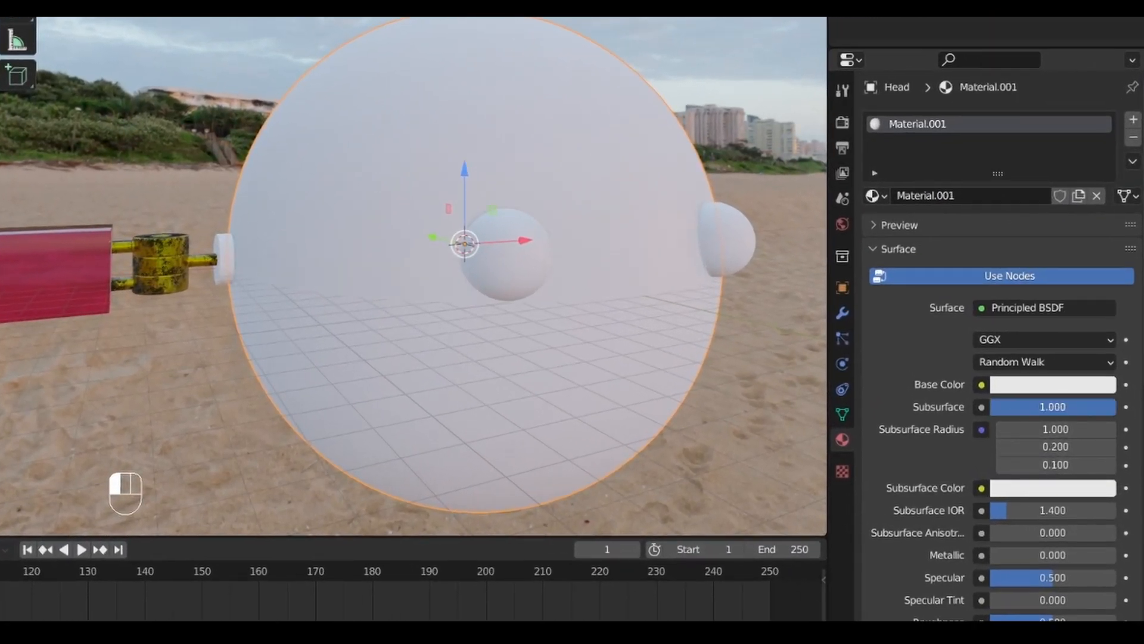
pyautogui.click(1013, 494)
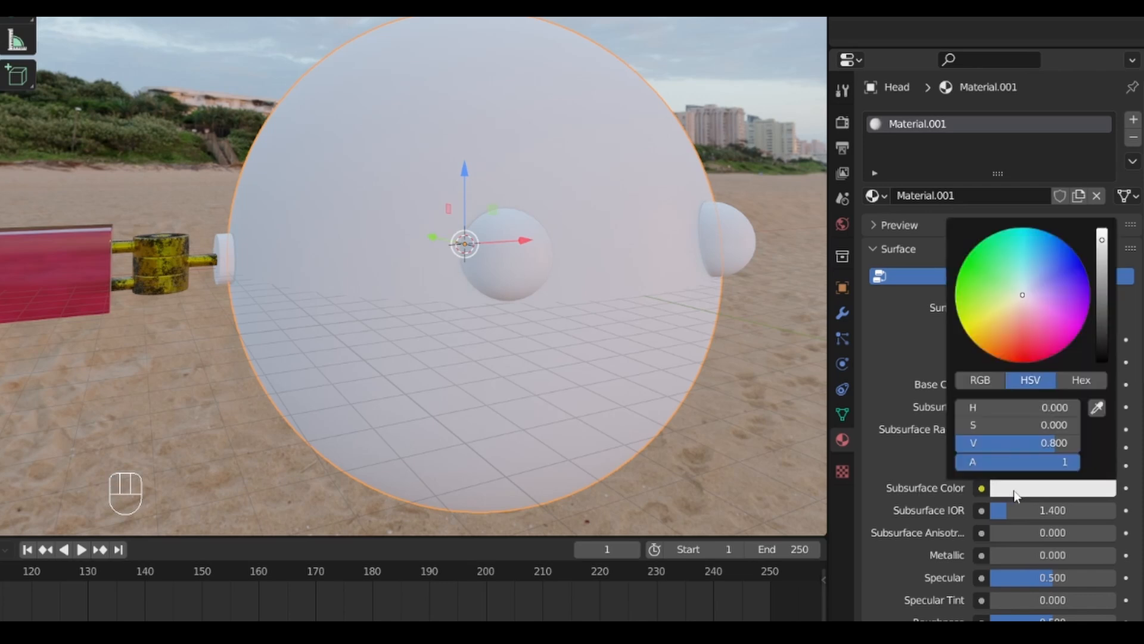
pyautogui.moveTo(1026, 303)
pyautogui.mouseDown()
pyautogui.moveTo(1043, 345)
pyautogui.moveTo(1031, 357)
pyautogui.mouseUp()
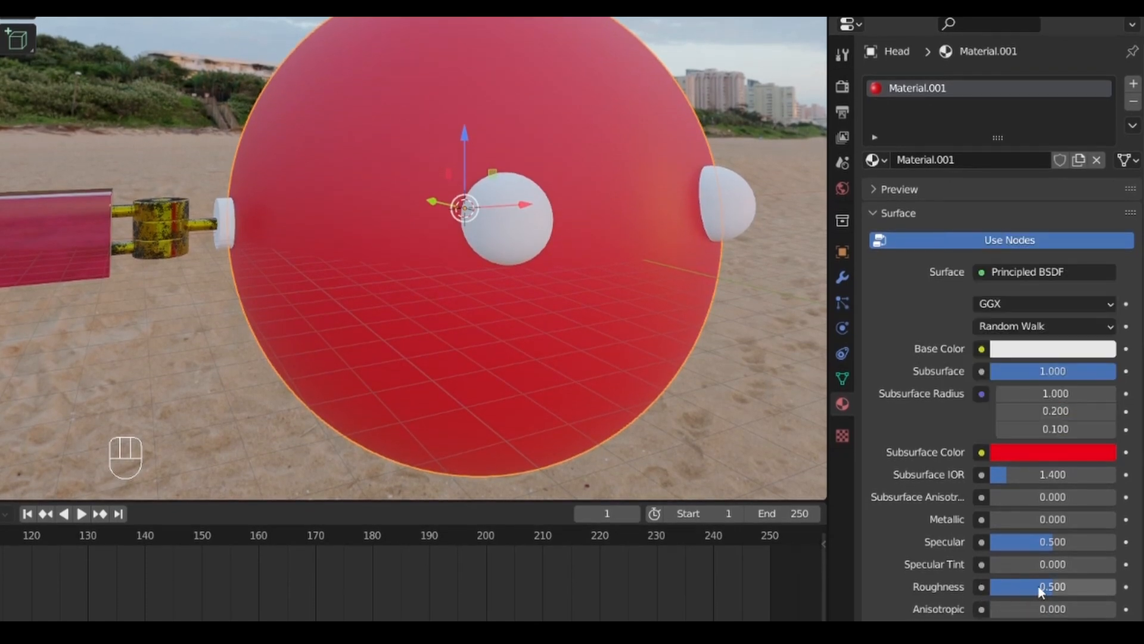
# - Set the head material's roughness to 0.369 and rename the material Plastik
pyautogui.moveTo(1052, 586); pyautogui.dragTo(1036, 587)
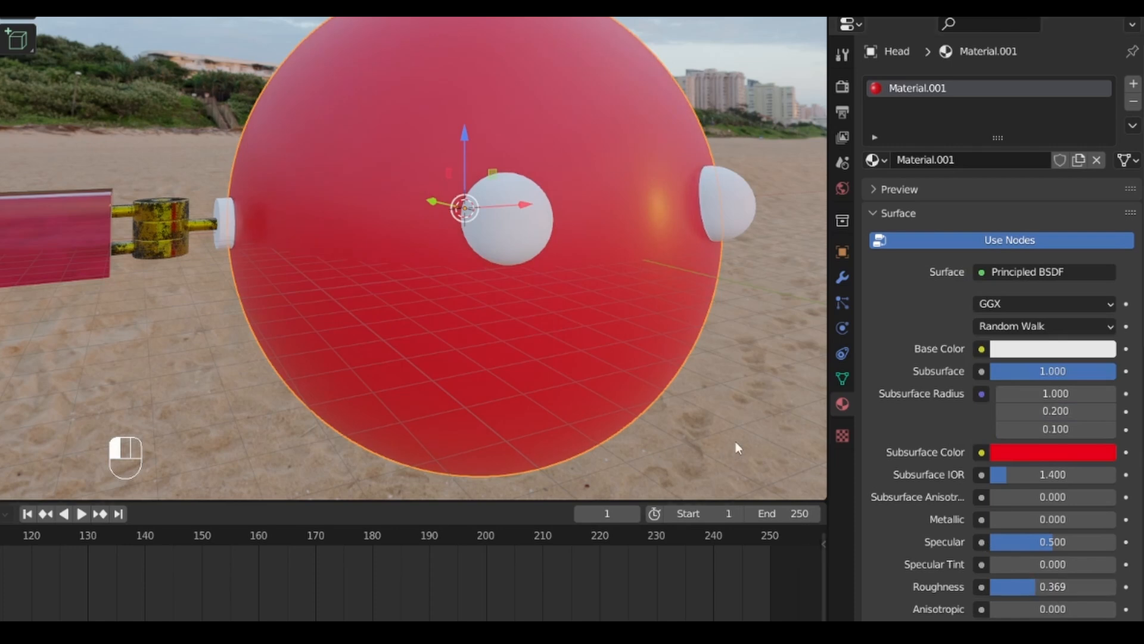
pyautogui.scroll(1, 532, 392)
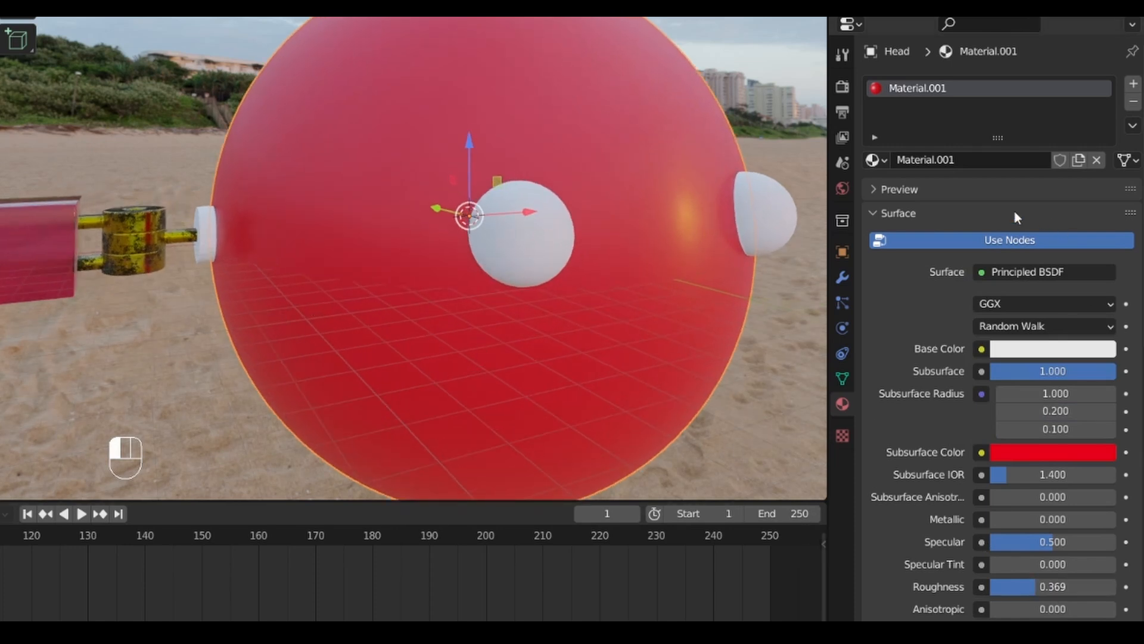
pyautogui.click(969, 158)
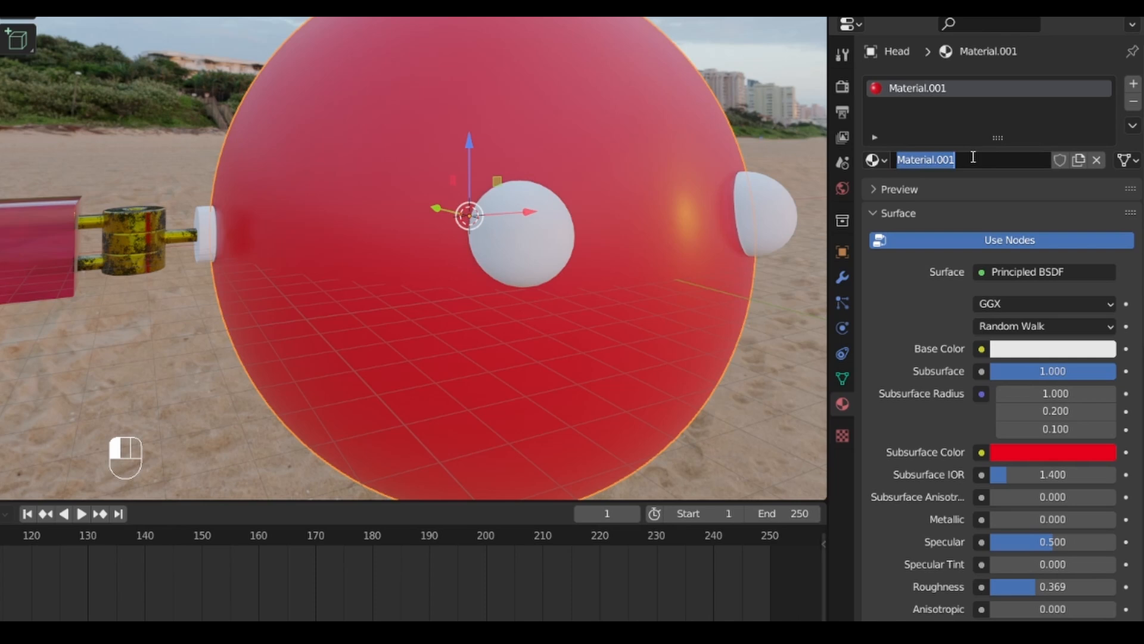
pyautogui.write('Plastik')
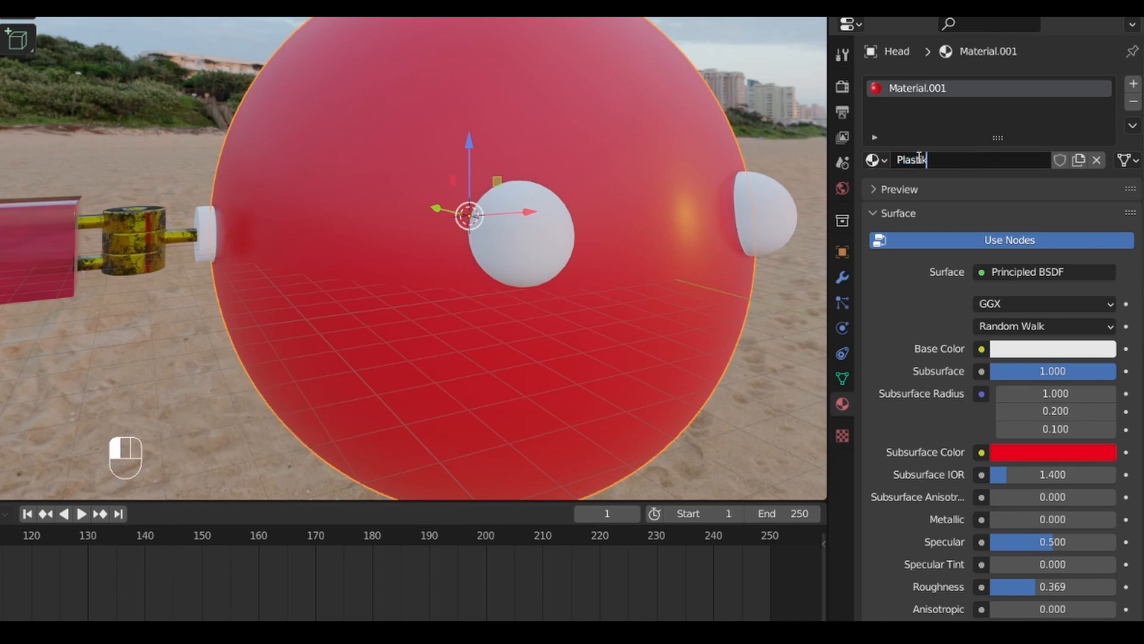
pyautogui.press('Return')
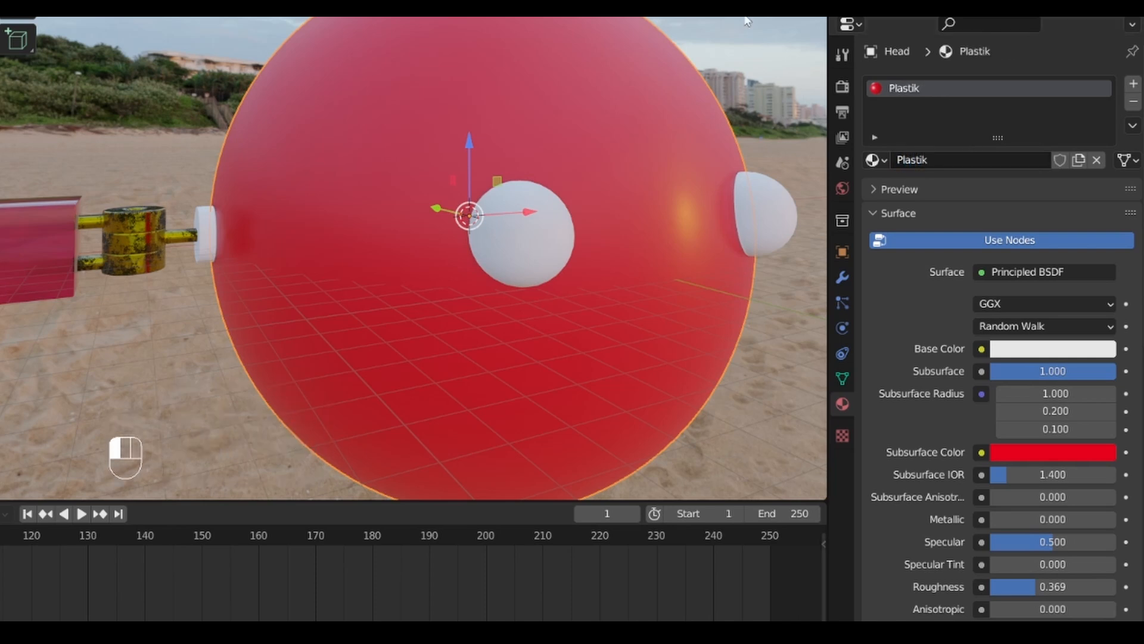
# - Assign the existing Plastik material to the short cylinder joining the arm to the head
pyautogui.moveTo(305, 180); pyautogui.dragTo(202, 228, button='middle')
pyautogui.click(200, 232)
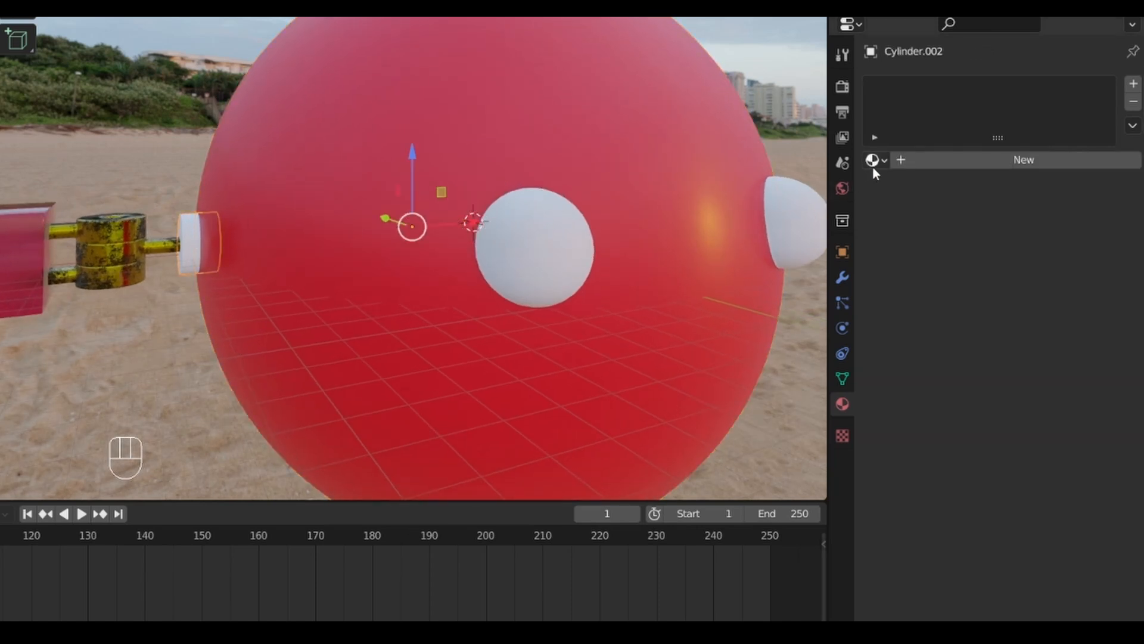
pyautogui.click(874, 161)
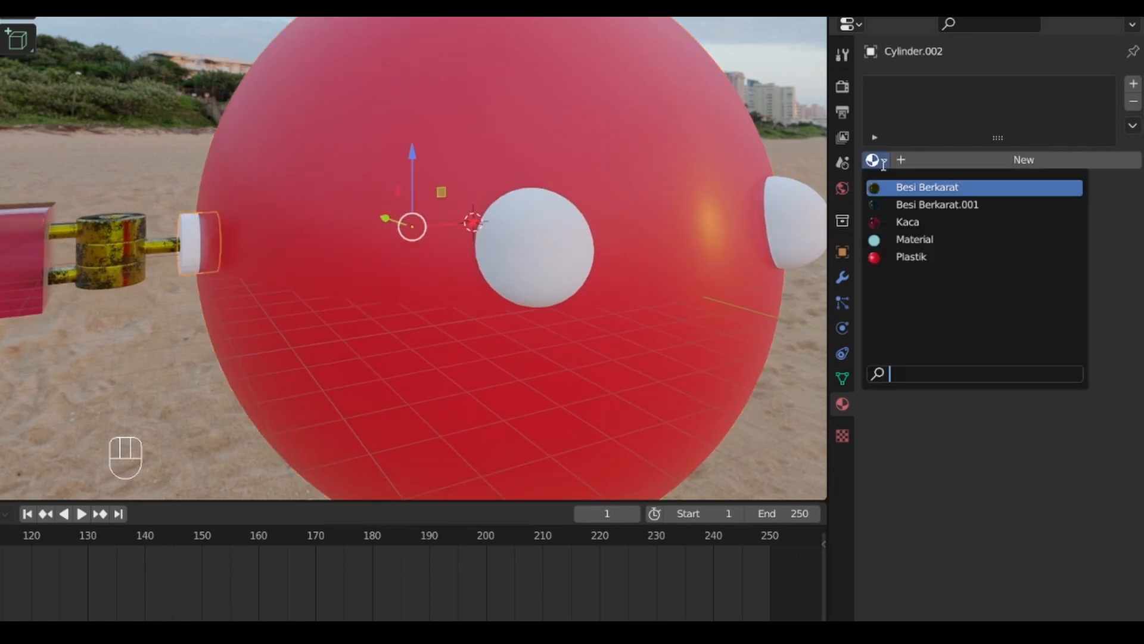
pyautogui.click(902, 257)
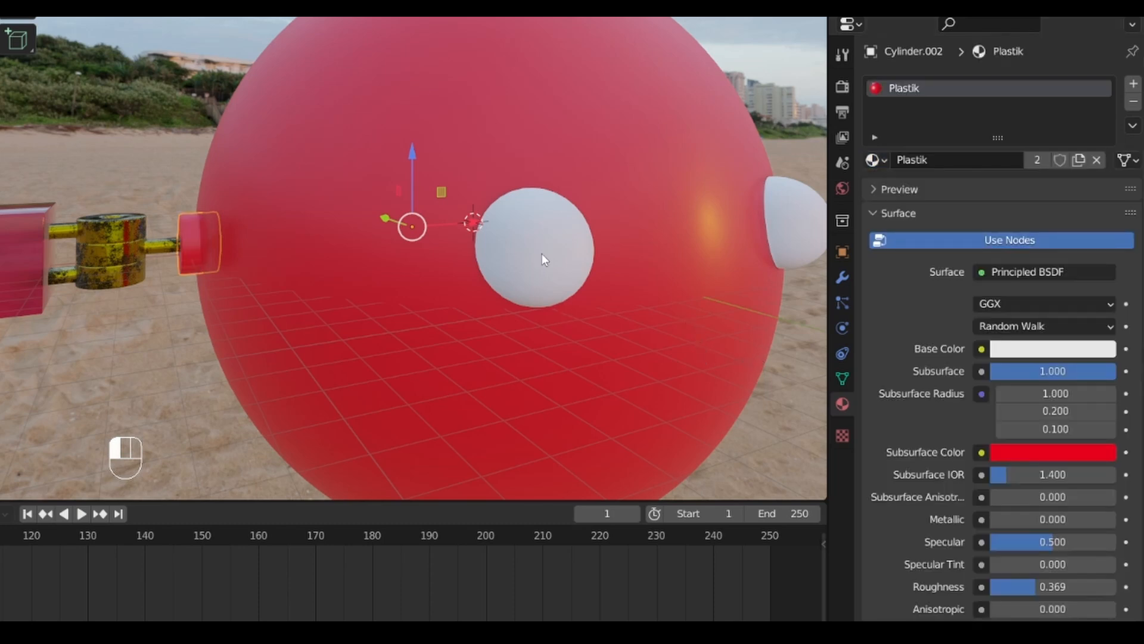
# - Create a new material for the eyes and change its surface shader to Emission
pyautogui.click(541, 270)
pyautogui.click(1020, 161)
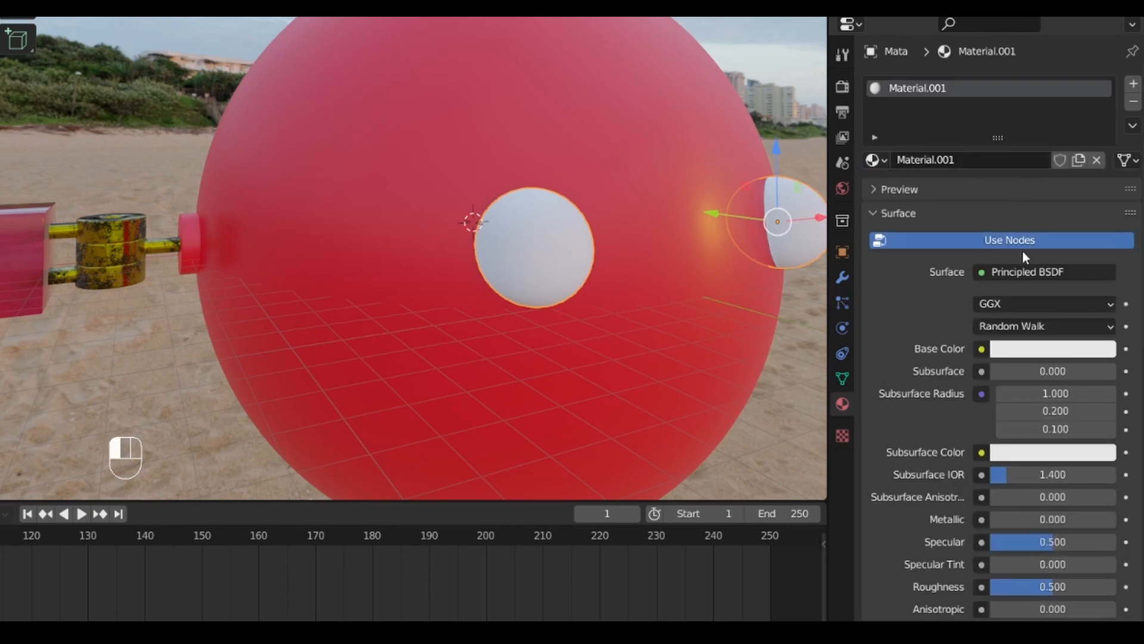
pyautogui.click(1022, 272)
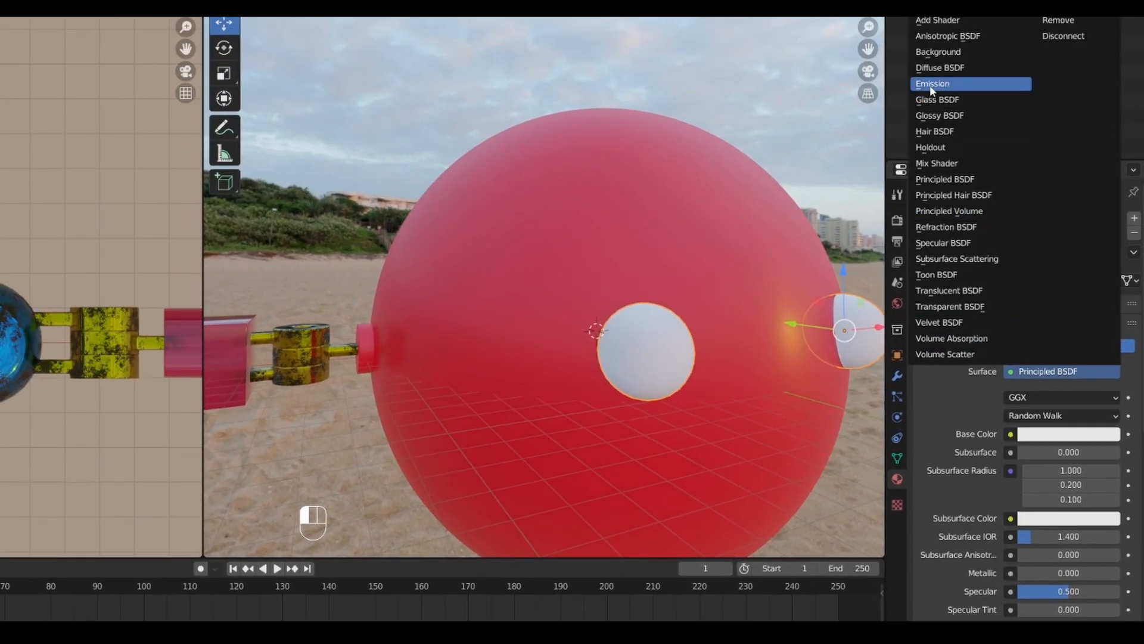
pyautogui.click(914, 20)
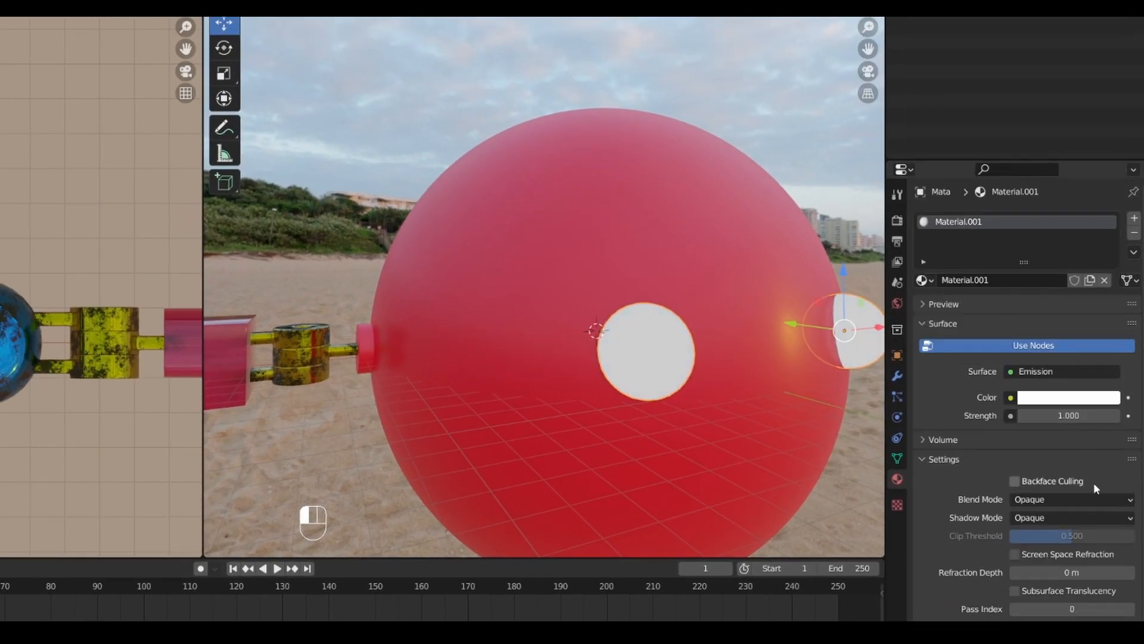
# - Make the eyes' emission color yellow and set its strength to 7
pyautogui.click(1075, 404)
pyautogui.moveTo(1043, 244); pyautogui.dragTo(1006, 266)
pyautogui.click(1064, 416)
pyautogui.write('7')
pyautogui.press('Return')
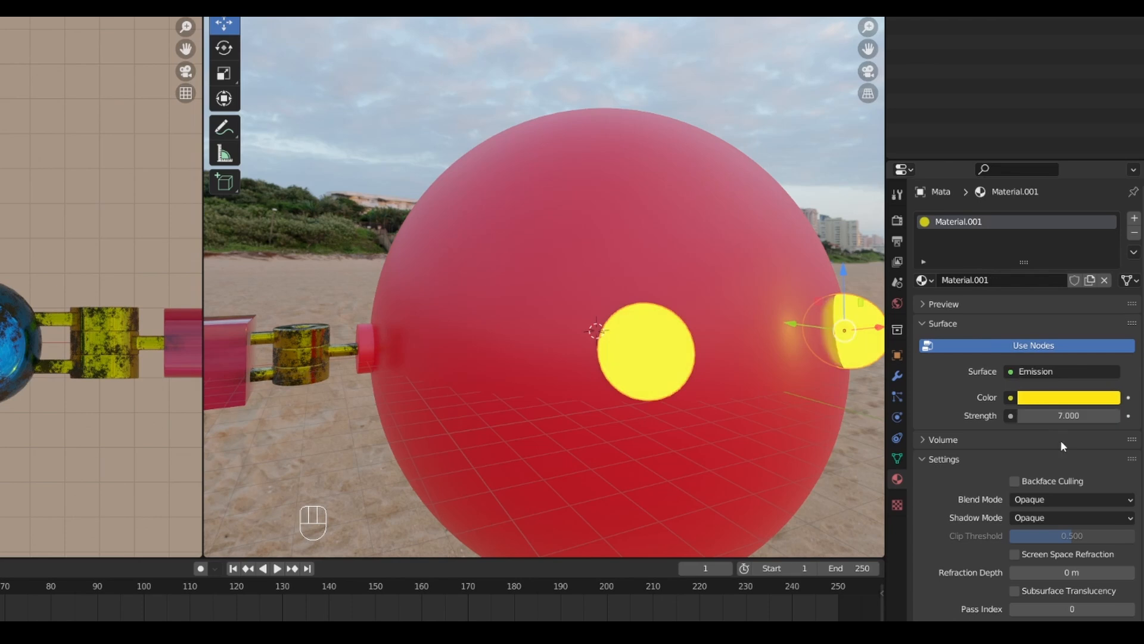
# - Enable Bloom in the Eevee render settings and set its radius to 3.3
pyautogui.click(897, 221)
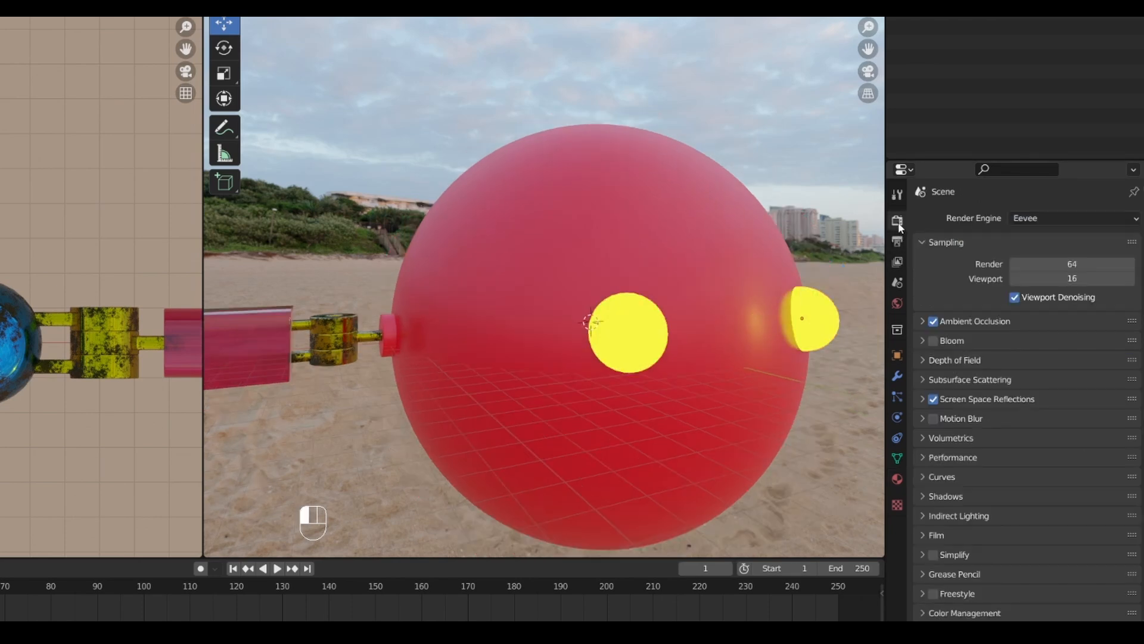
pyautogui.click(934, 341)
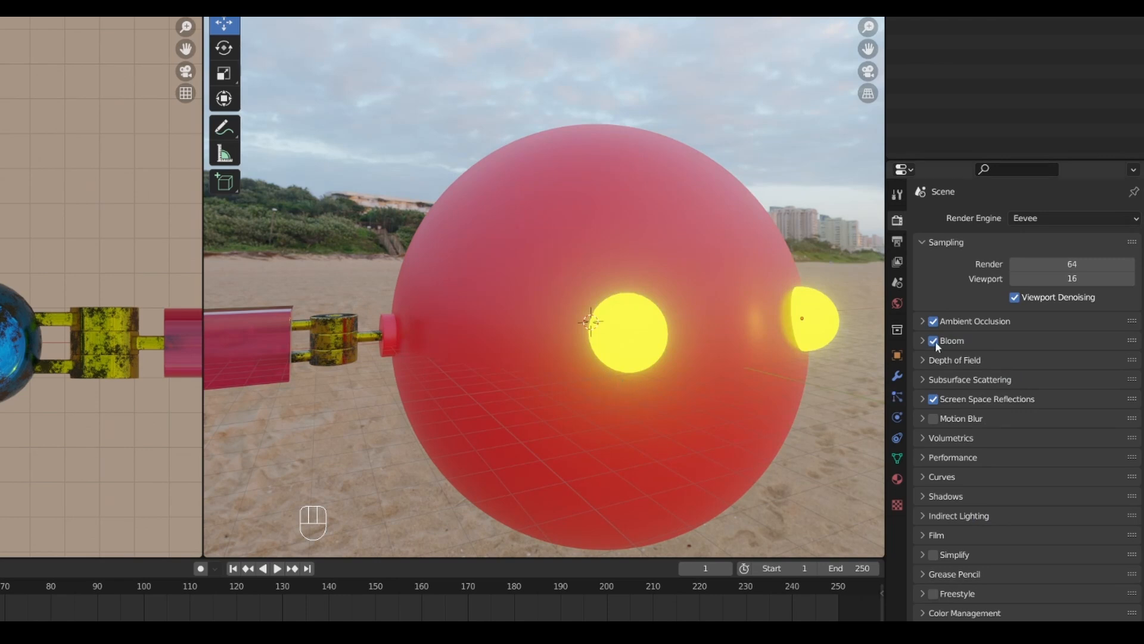
pyautogui.click(952, 338)
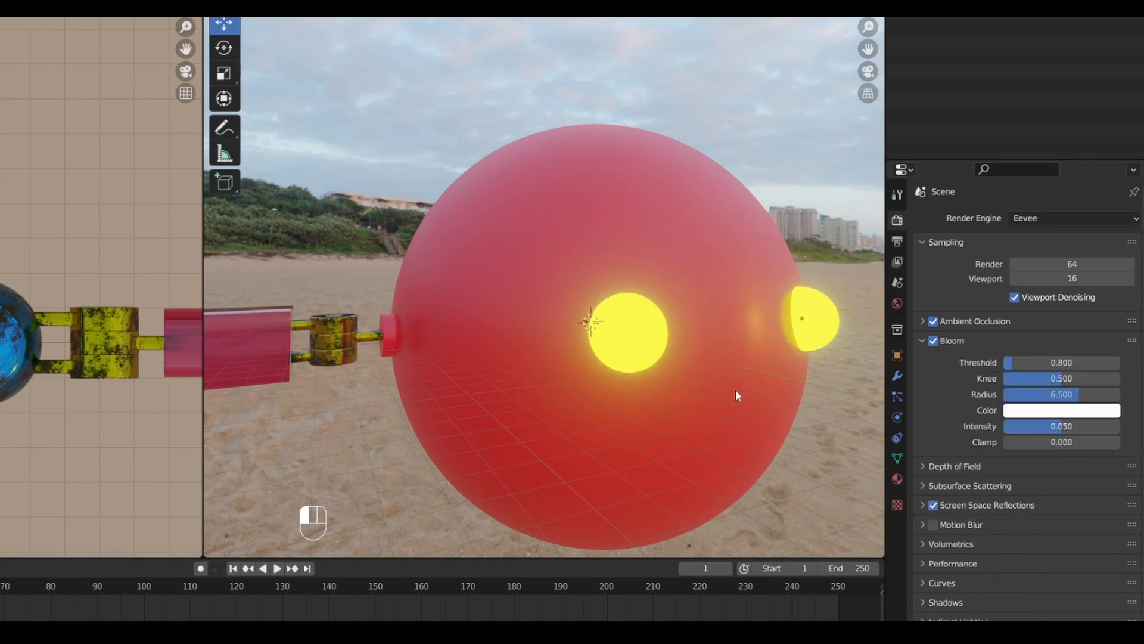
pyautogui.moveTo(1081, 394); pyautogui.dragTo(1049, 395)
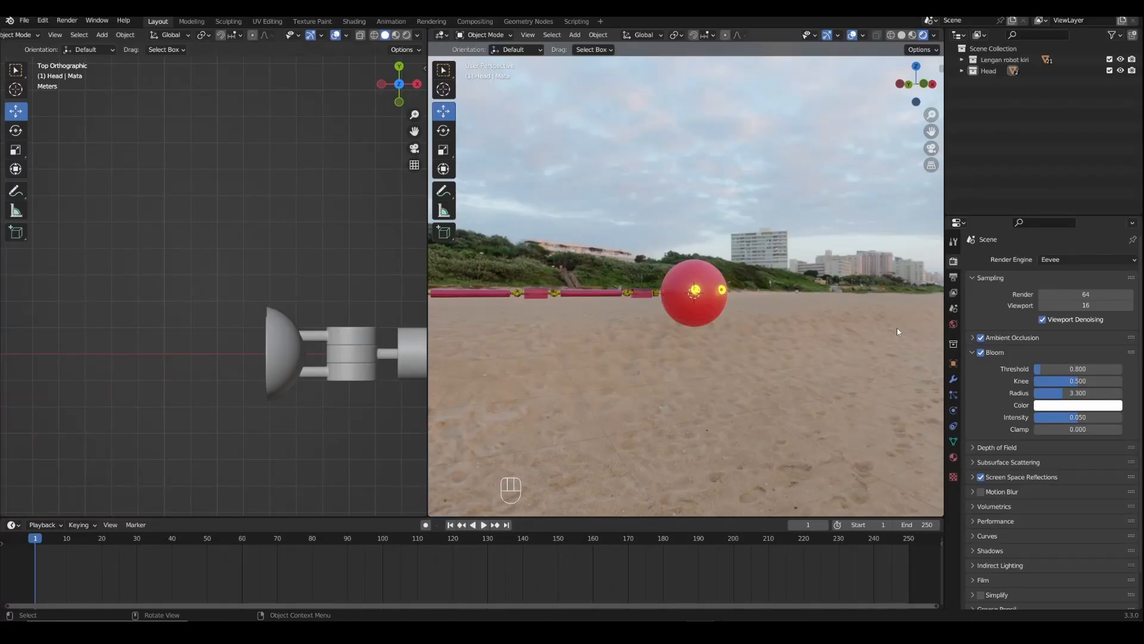
# - Switch the perspective viewport to solid shading and frame the head and arm in the top view
pyautogui.click(901, 36)
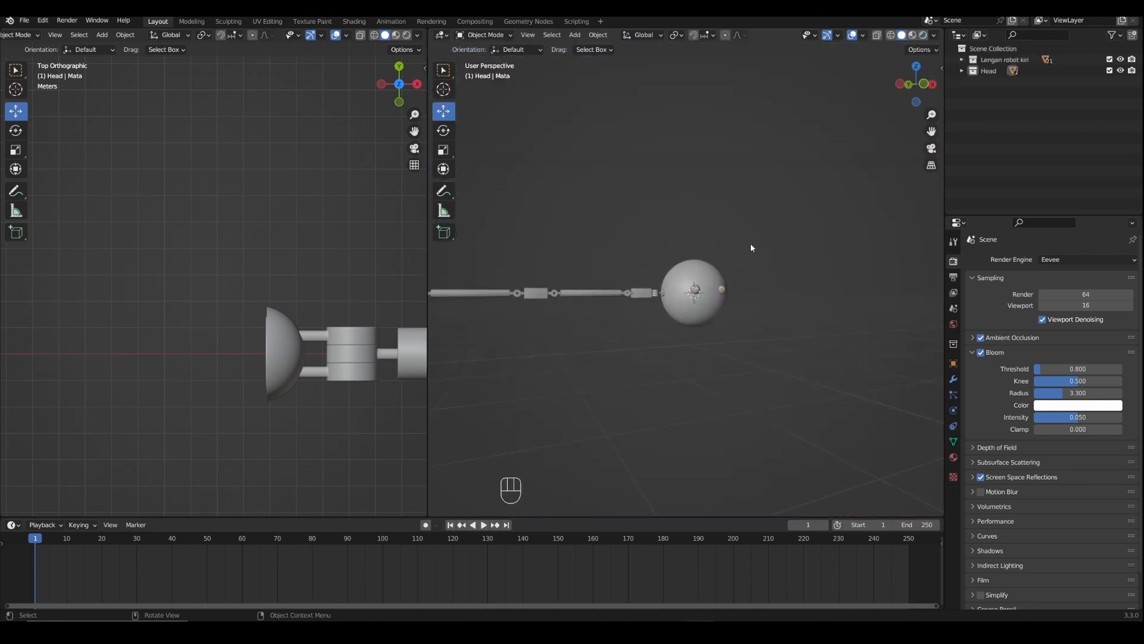
pyautogui.moveTo(414, 131); pyautogui.dragTo(74, 171)
pyautogui.scroll(-7, 376, 203)
pyautogui.scroll(-2, 377, 206)
pyautogui.moveTo(415, 131); pyautogui.dragTo(246, 140)
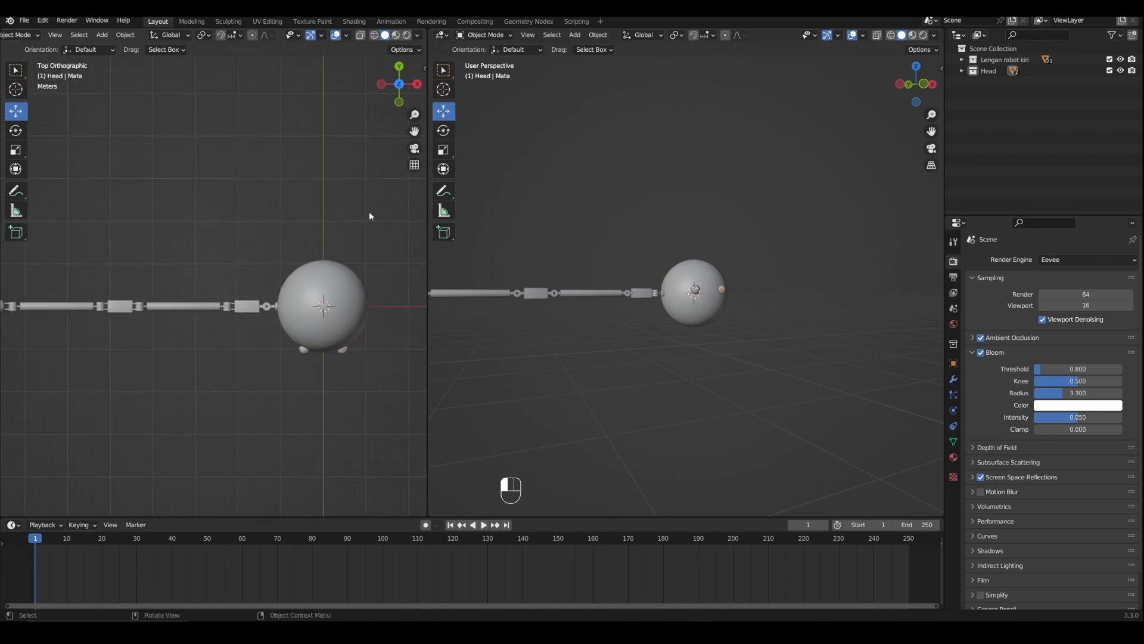
# - Set the transform pivot point of the perspective viewport to 3D Cursor
pyautogui.scroll(-2, 369, 212)
pyautogui.scroll(3, 885, 230)
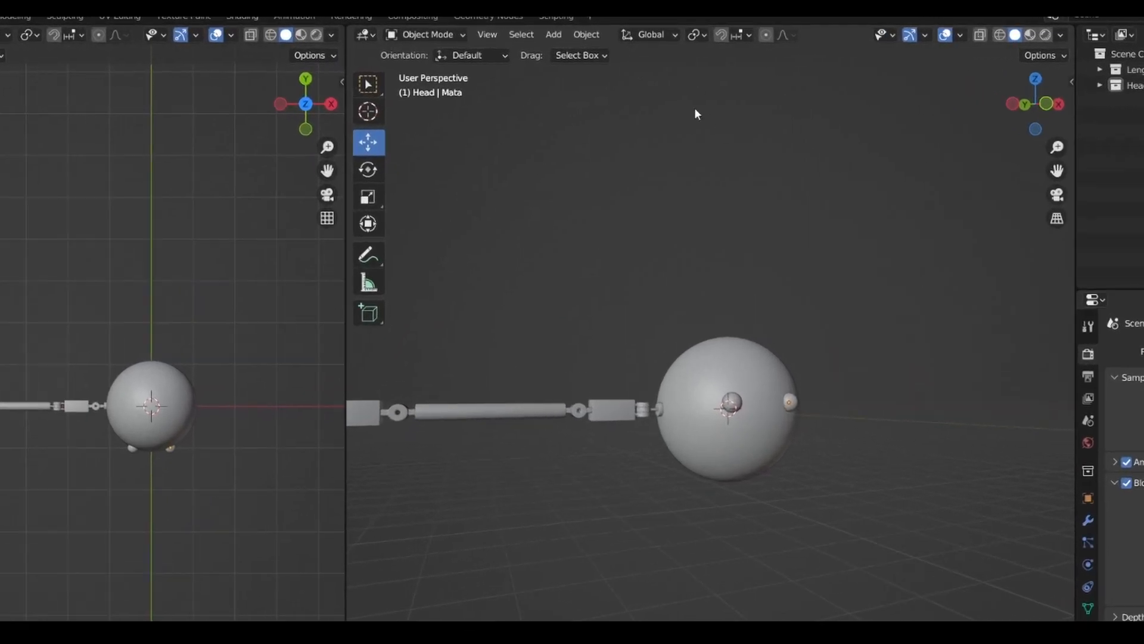
pyautogui.click(697, 35)
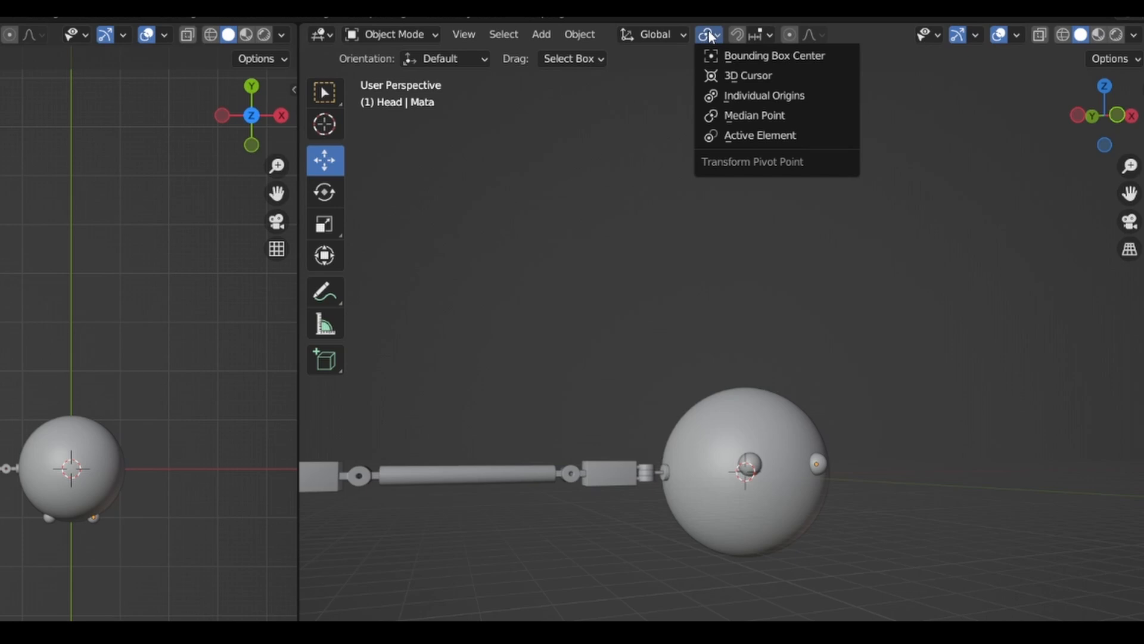
pyautogui.click(738, 76)
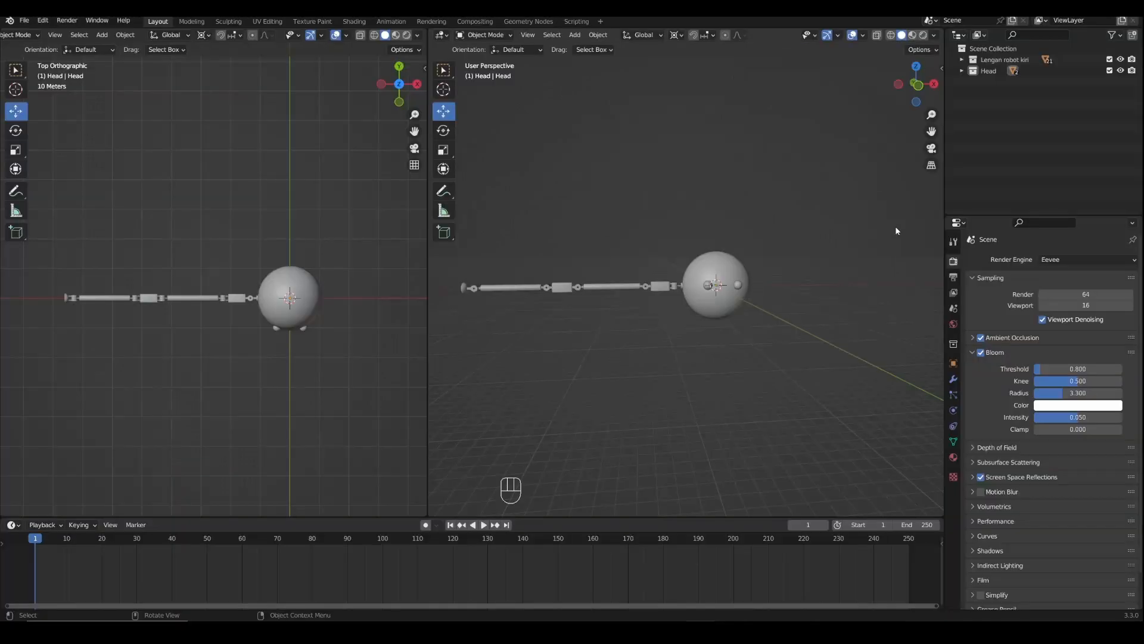
# - Select all objects in the Lengan robot kiri collection and duplicate them in place
pyautogui.click(961, 60)
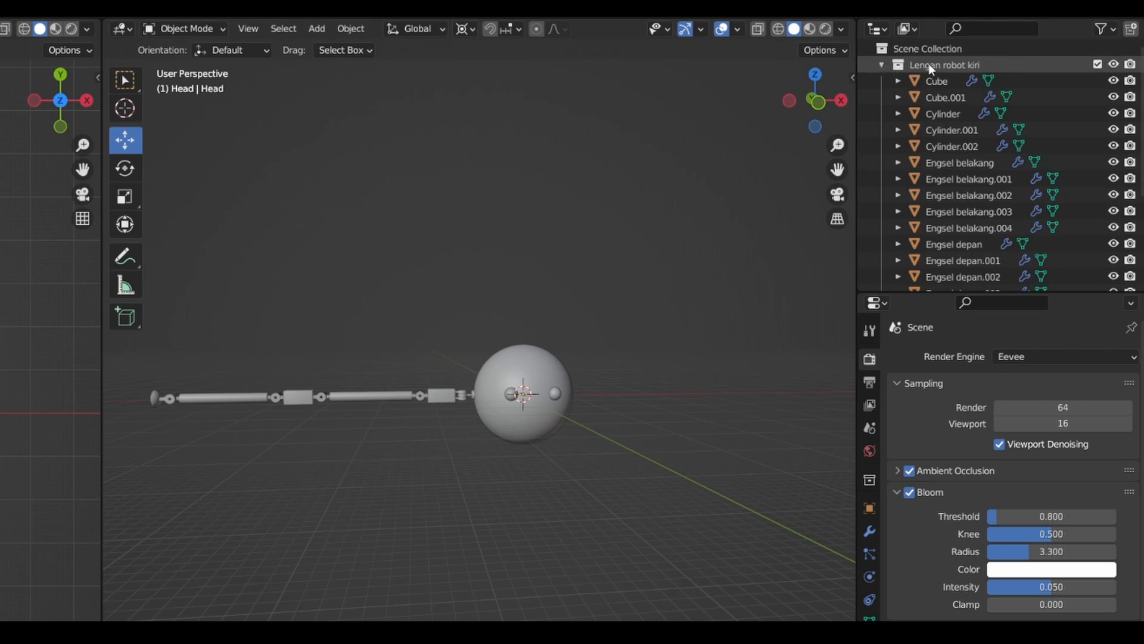
pyautogui.rightClick(928, 63)
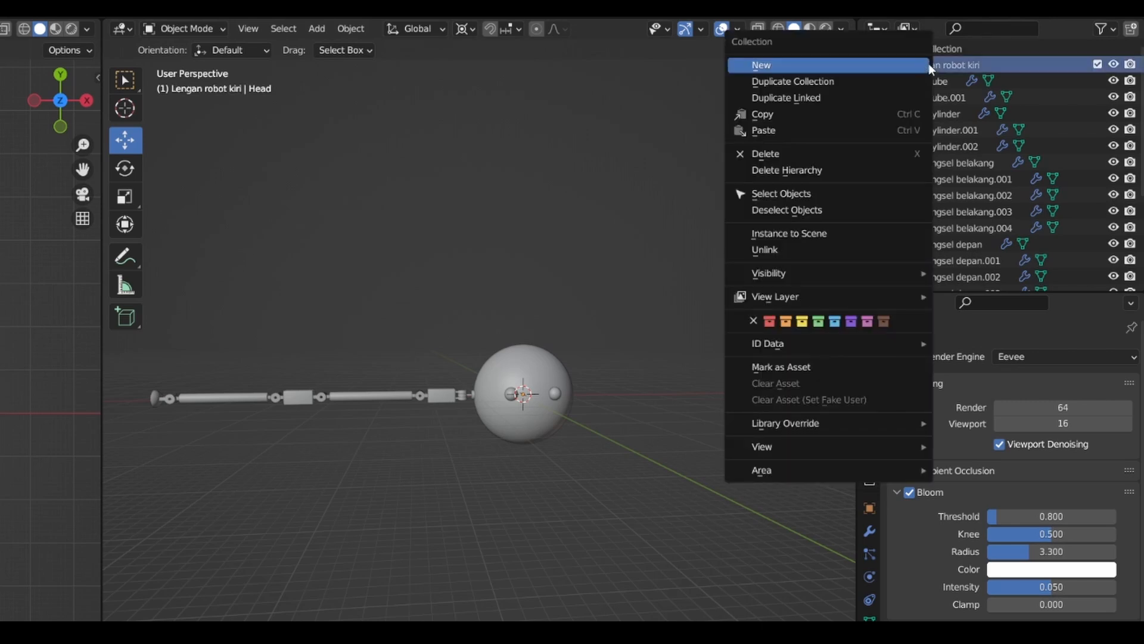
pyautogui.click(780, 194)
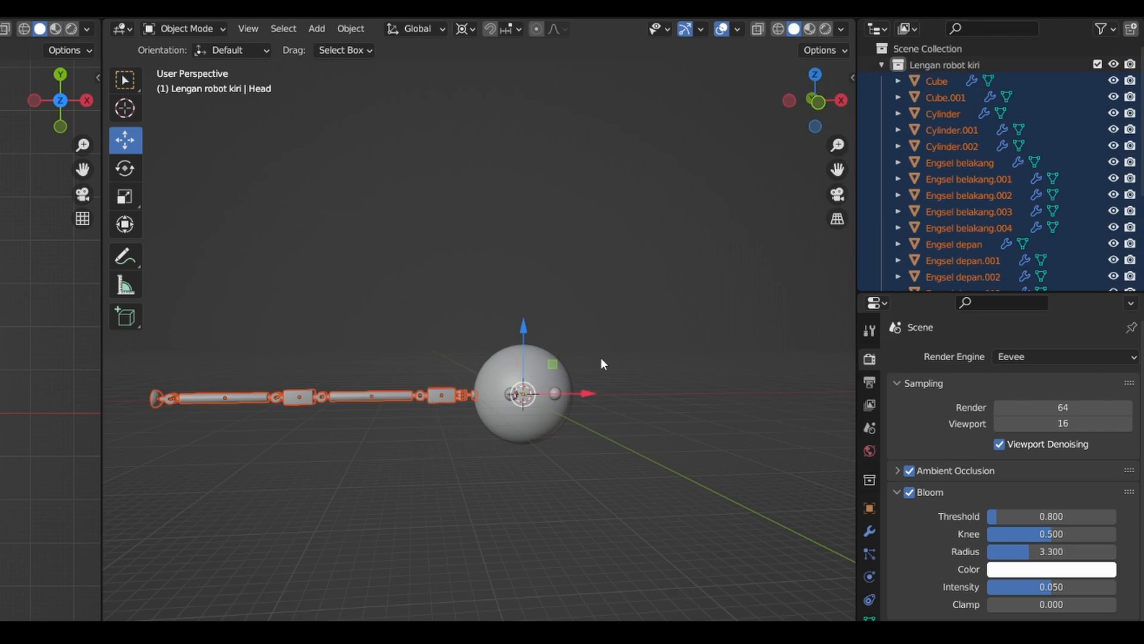
pyautogui.hotkey('shift', 'd')
pyautogui.rightClick(641, 263)
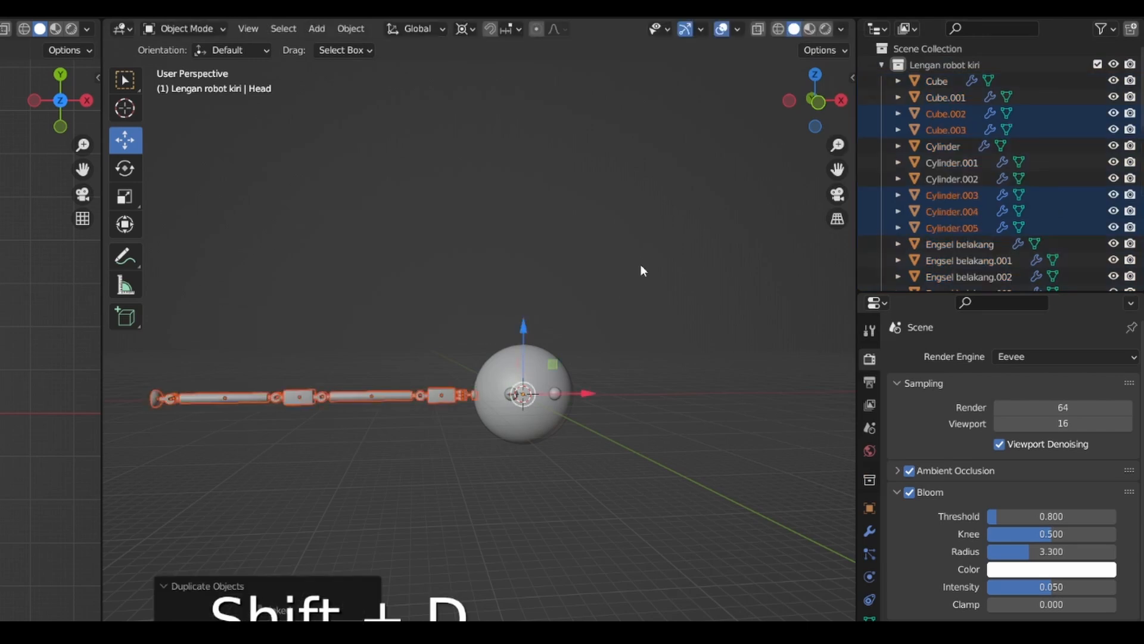
# - Rotate the duplicated arm 180 degrees about the Z axis so it extends from the opposite side of the head
pyautogui.write('r')
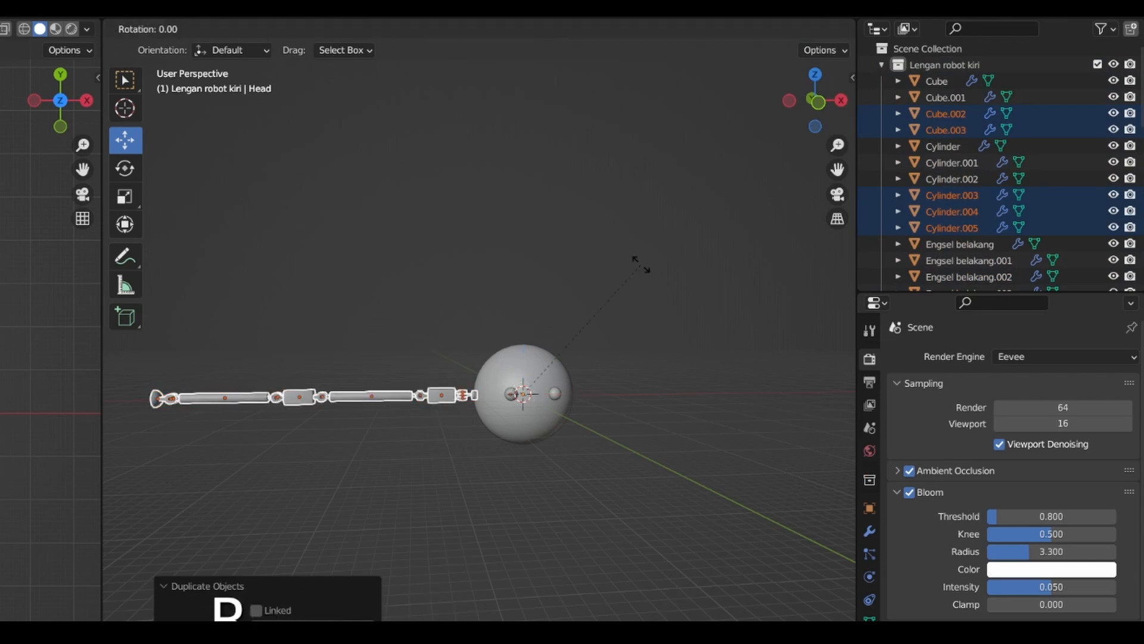
pyautogui.write('z180')
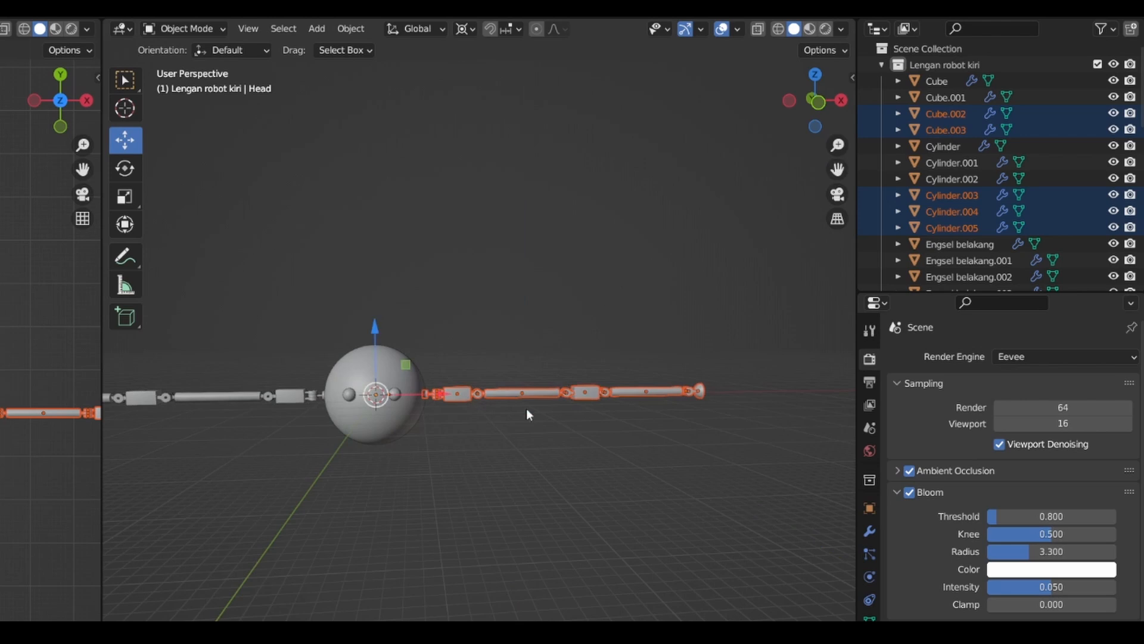
# - Move the duplicated arm objects into a new collection named Lengan robot kanan and collapse that collection
pyautogui.scroll(3, 614, 437)
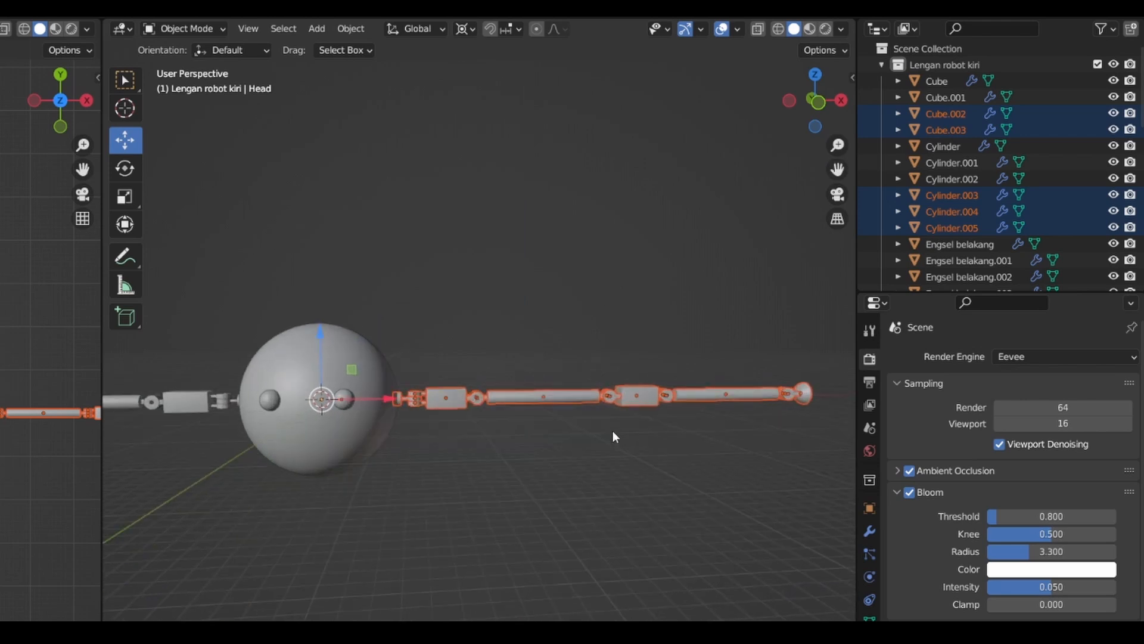
pyautogui.press('m')
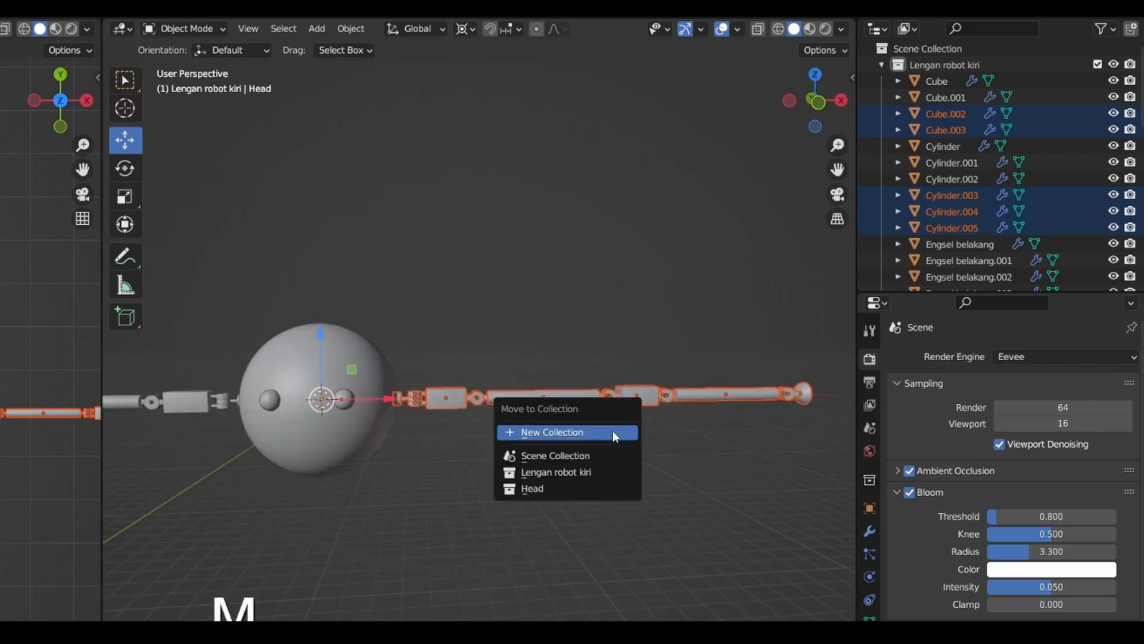
pyautogui.click(613, 433)
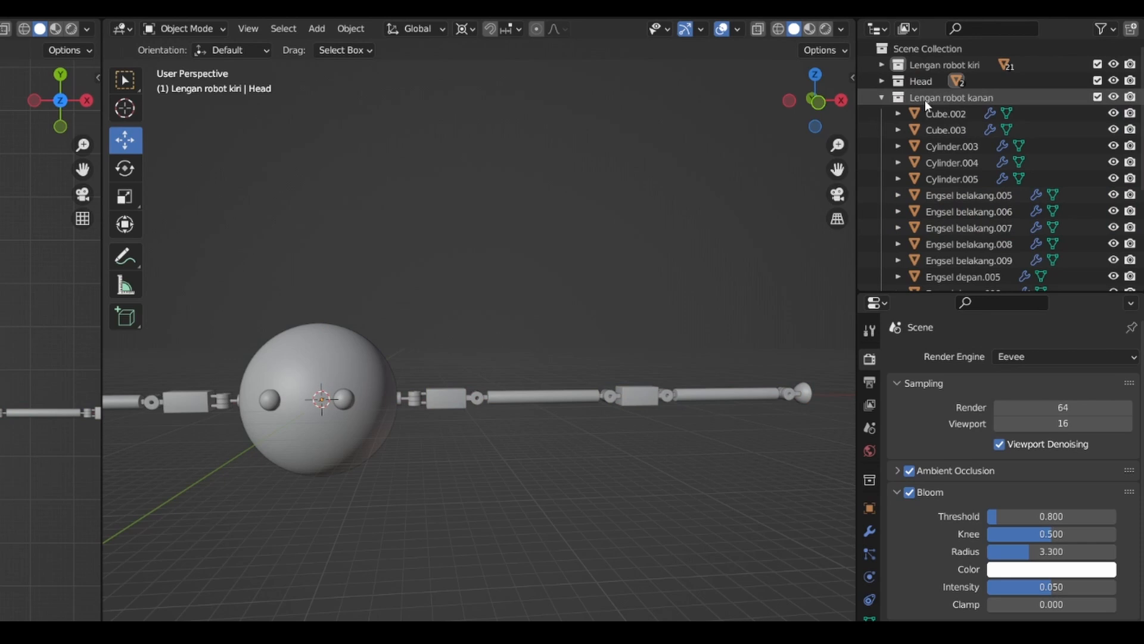
pyautogui.click(882, 98)
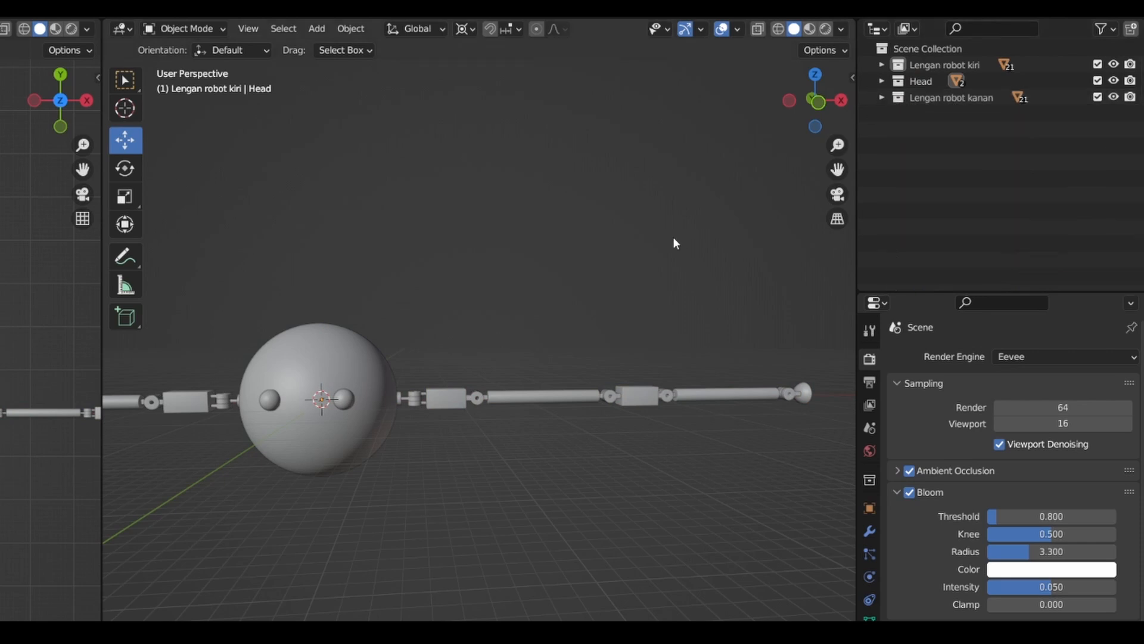
# - Frame the head with both arms and preview the robot in rendered shading
pyautogui.scroll(-3, 674, 237)
pyautogui.moveTo(837, 169); pyautogui.dragTo(933, 171)
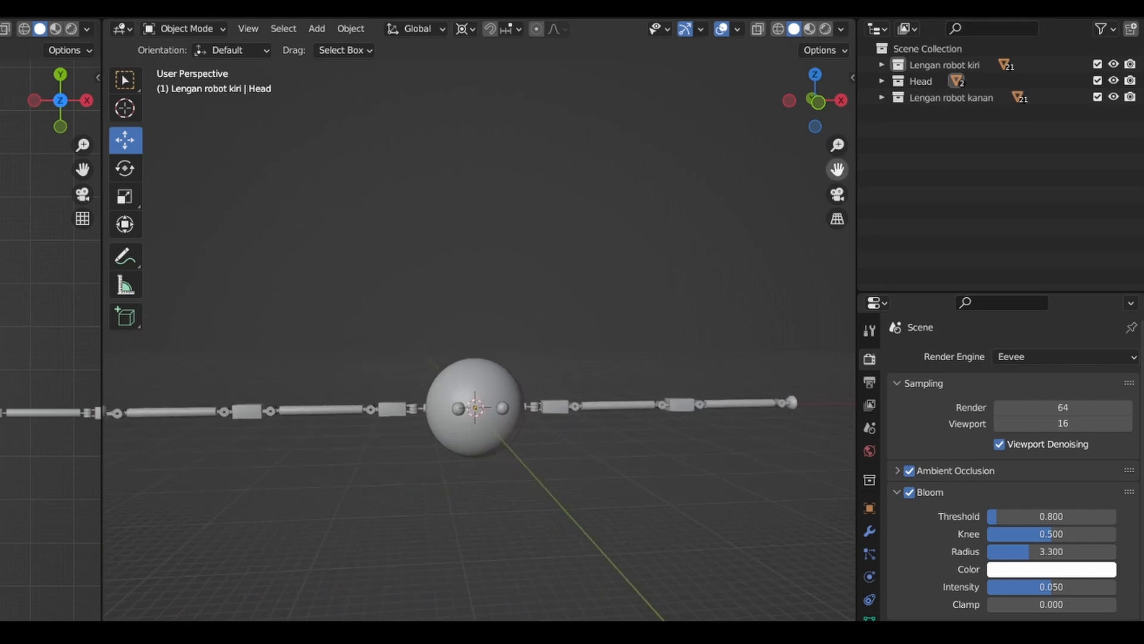
pyautogui.scroll(-3, 512, 257)
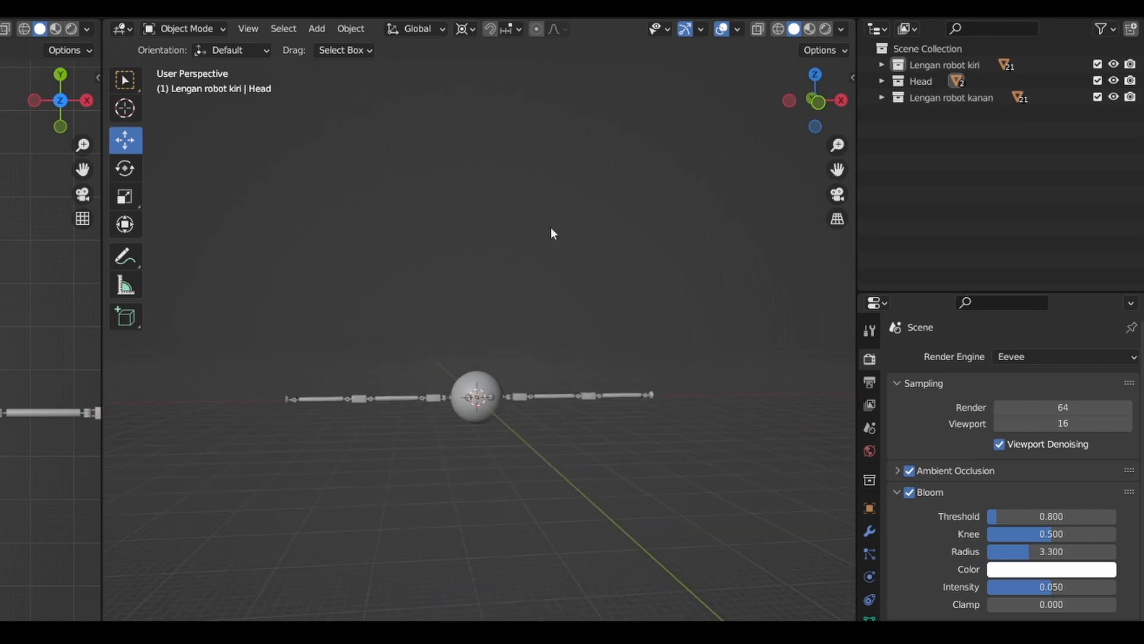
pyautogui.click(829, 28)
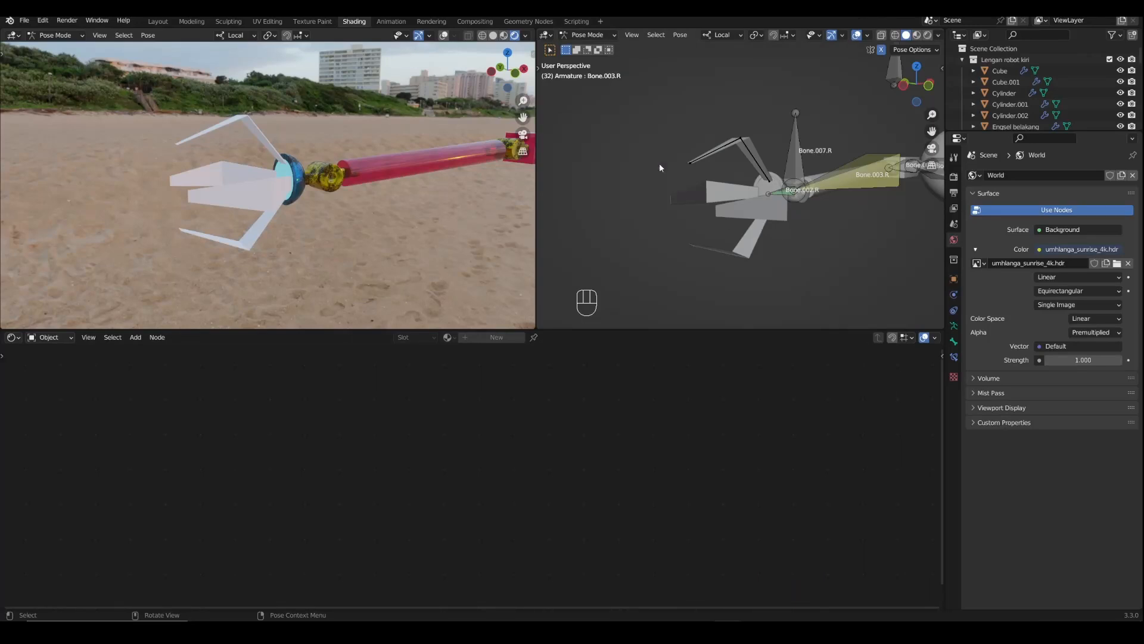
# - Switch from Pose Mode to Object Mode and assign the existing Kaca material to the right arm's claw
pyautogui.click(587, 35)
pyautogui.click(593, 46)
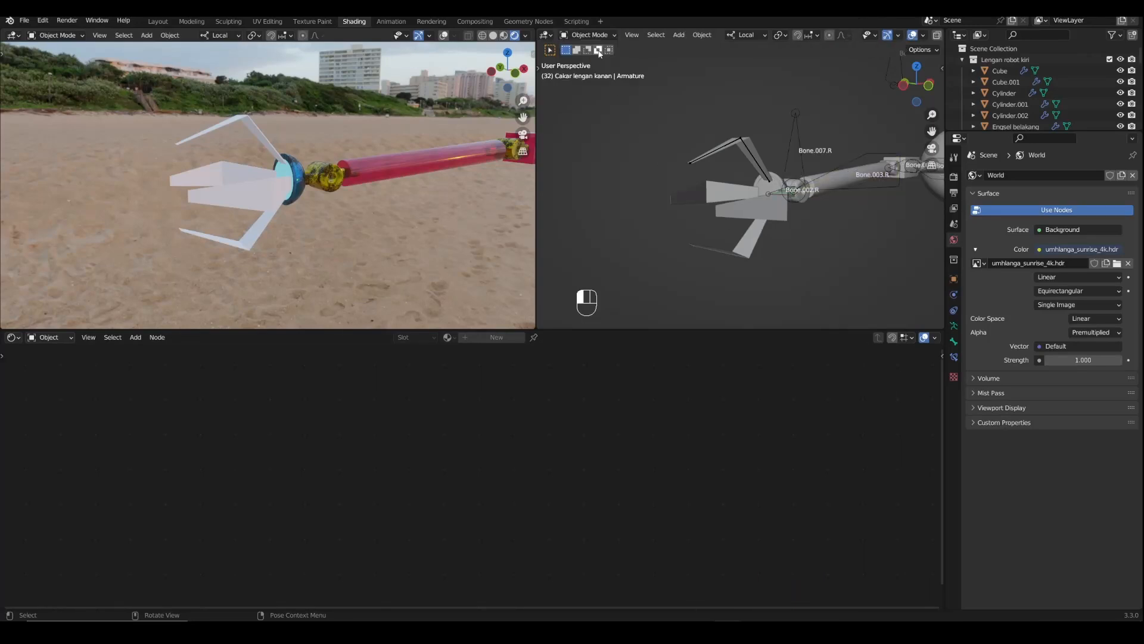
pyautogui.click(751, 212)
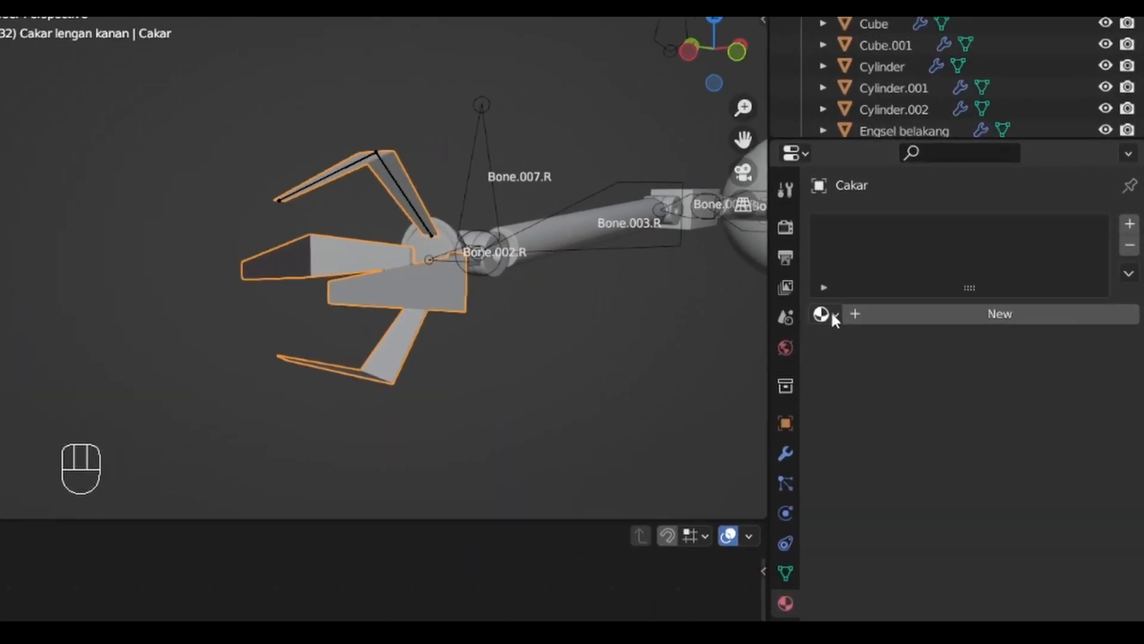
pyautogui.click(974, 221)
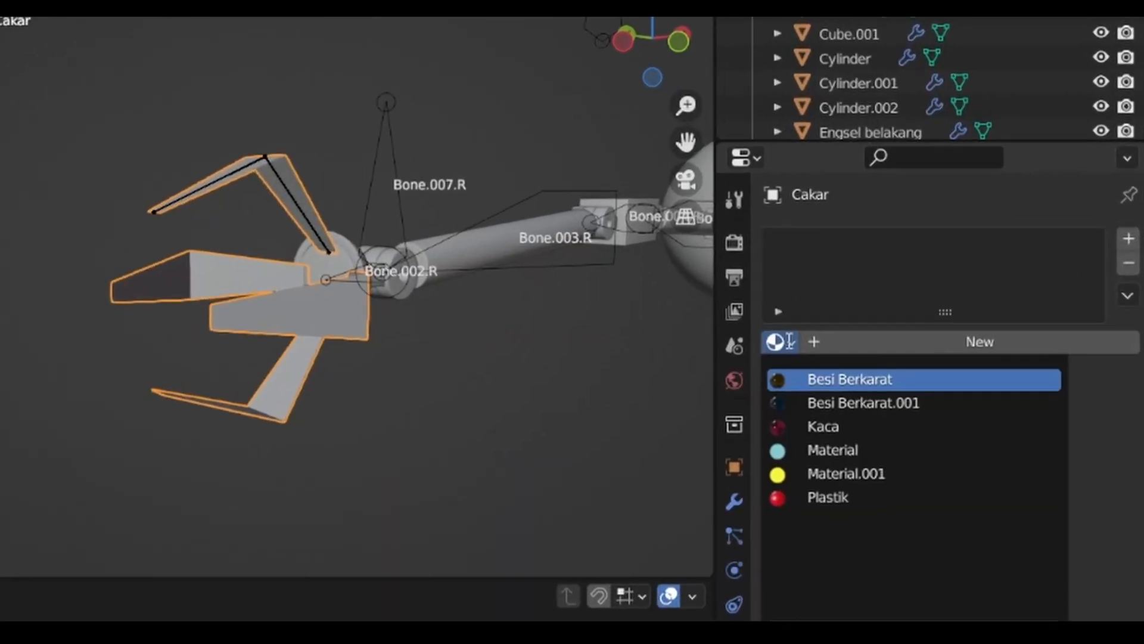
pyautogui.click(824, 426)
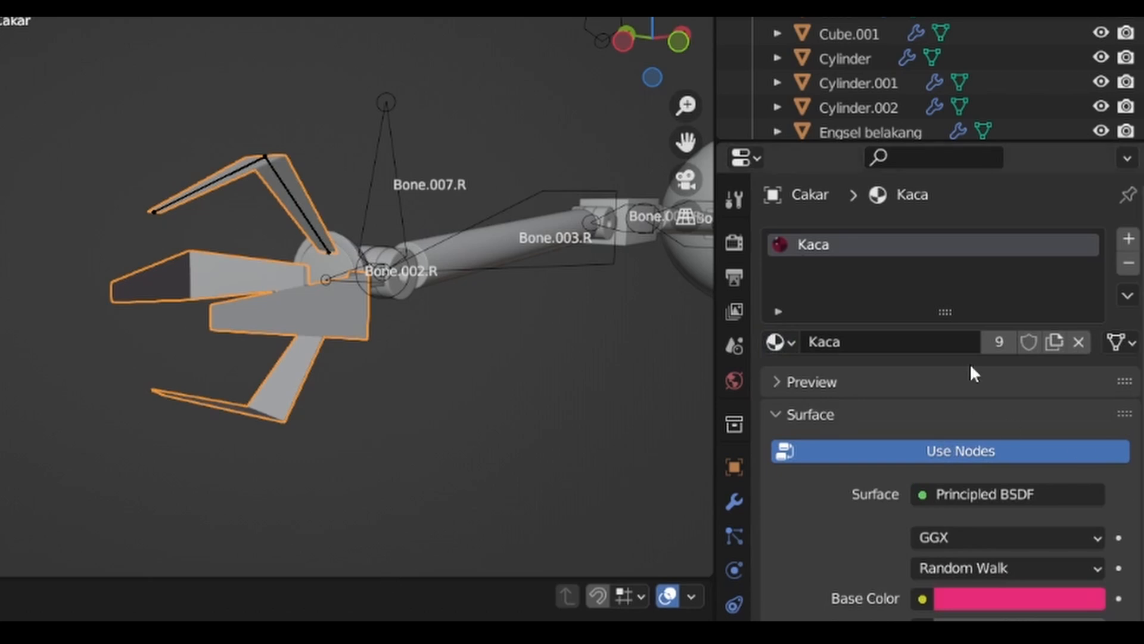
# - Make the claw's Kaca material a single-user copy and change its base color to light bluish purple
pyautogui.click(999, 343)
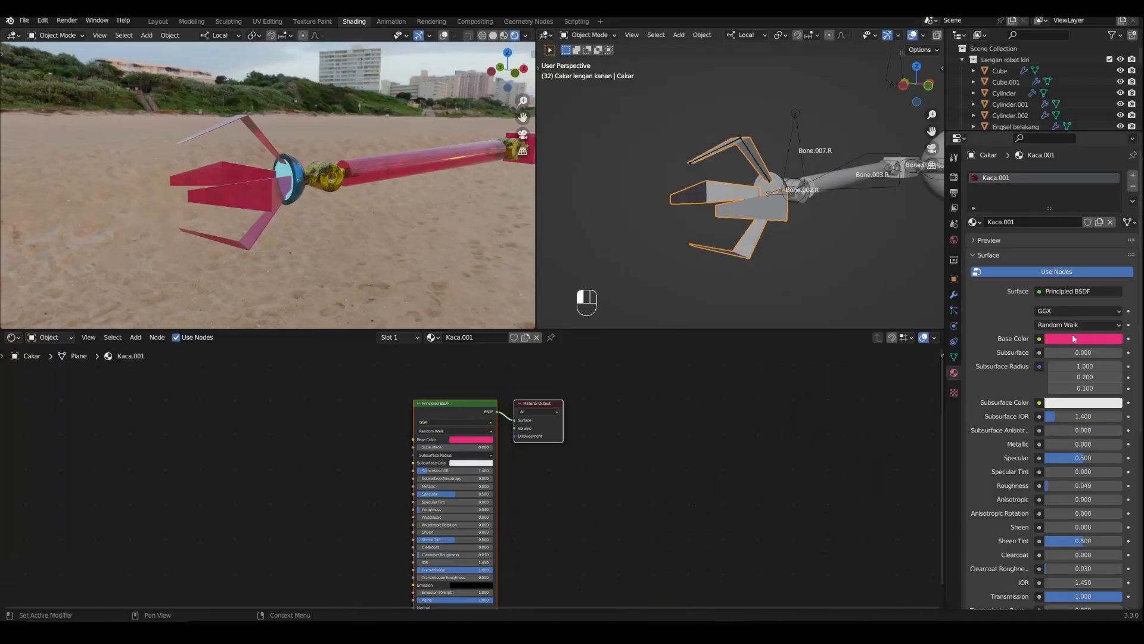
pyautogui.click(990, 597)
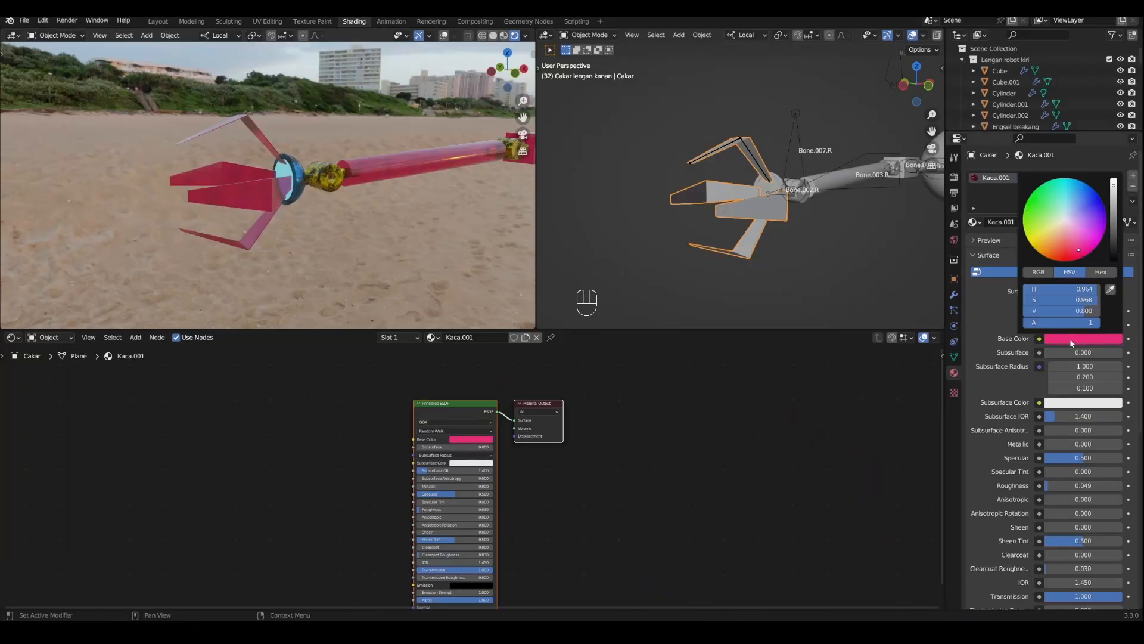
pyautogui.moveTo(1080, 261)
pyautogui.mouseDown()
pyautogui.moveTo(1059, 230)
pyautogui.moveTo(1085, 230)
pyautogui.mouseUp()
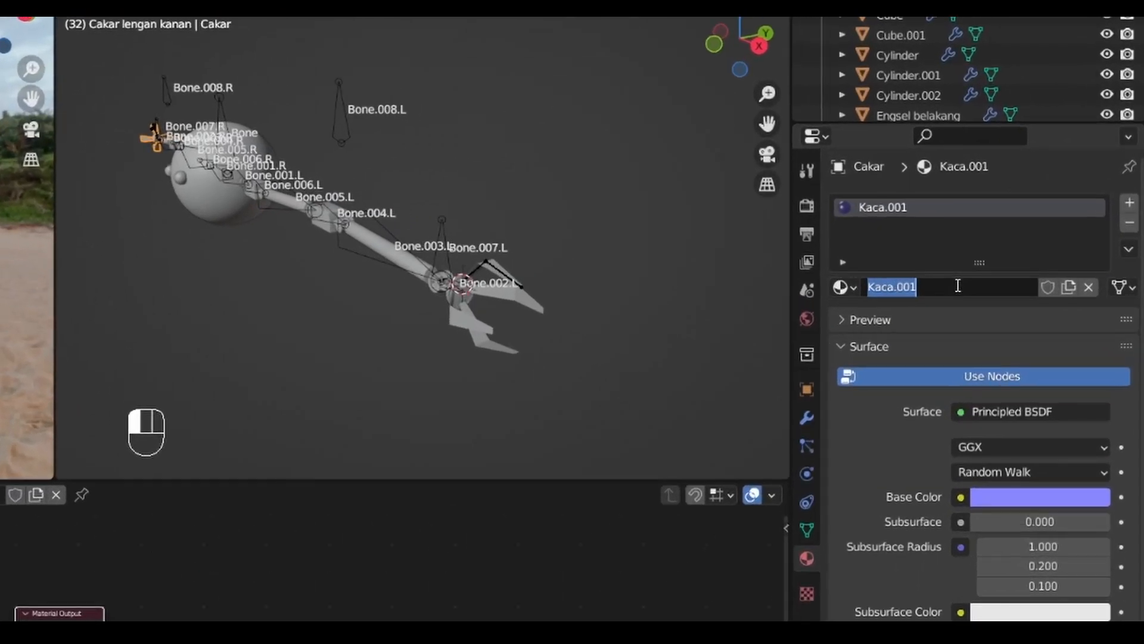
# - Rename the claw's copied material as Cakar
pyautogui.write('Caa')
pyautogui.press('BackSpace')
pyautogui.write('kar')
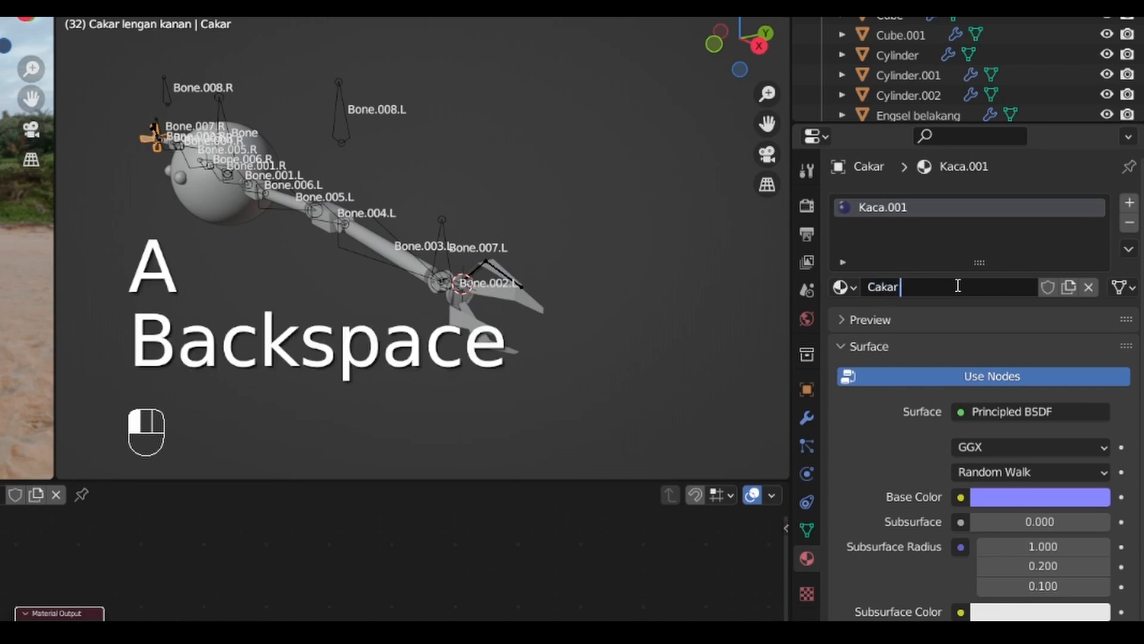
pyautogui.click(423, 575)
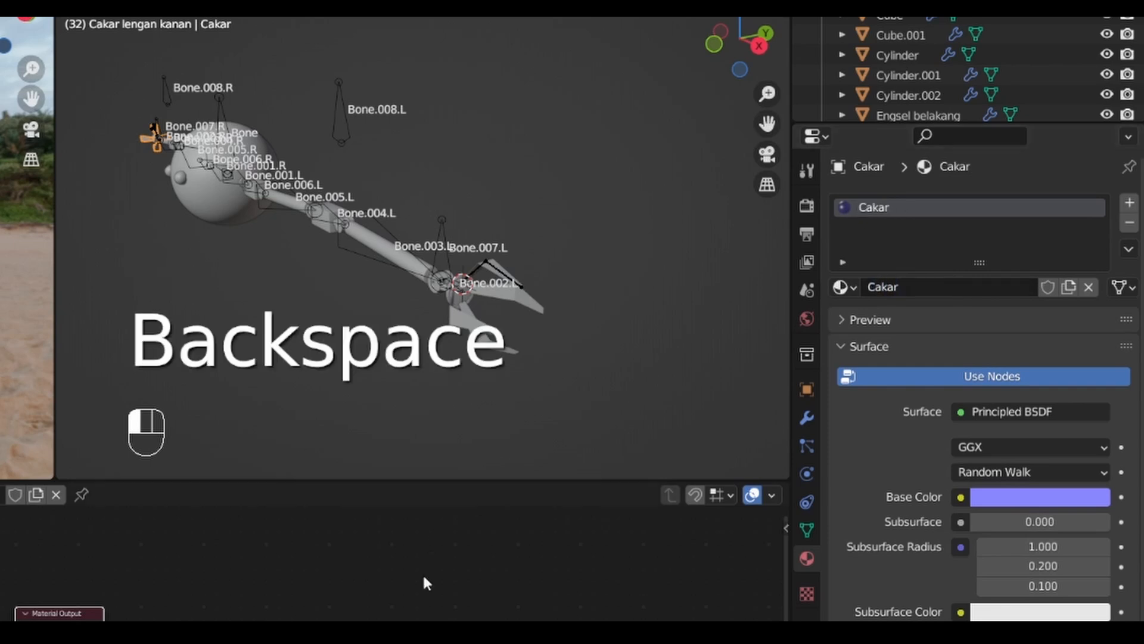
# - Select the left arm's claw and open the list of existing materials for it
pyautogui.click(518, 302)
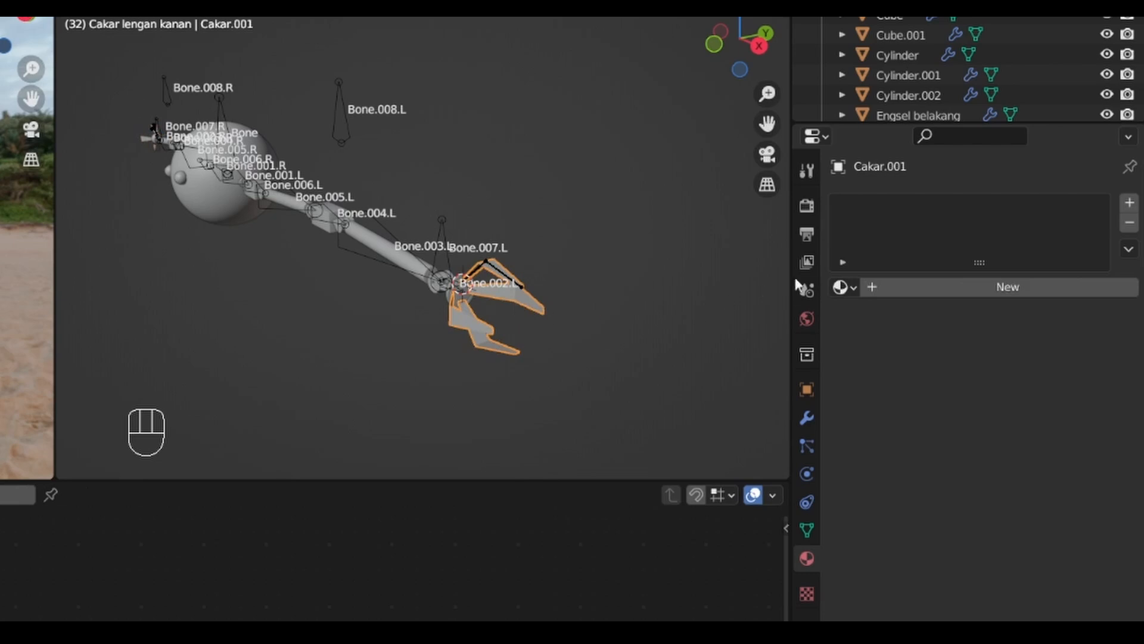
pyautogui.click(854, 287)
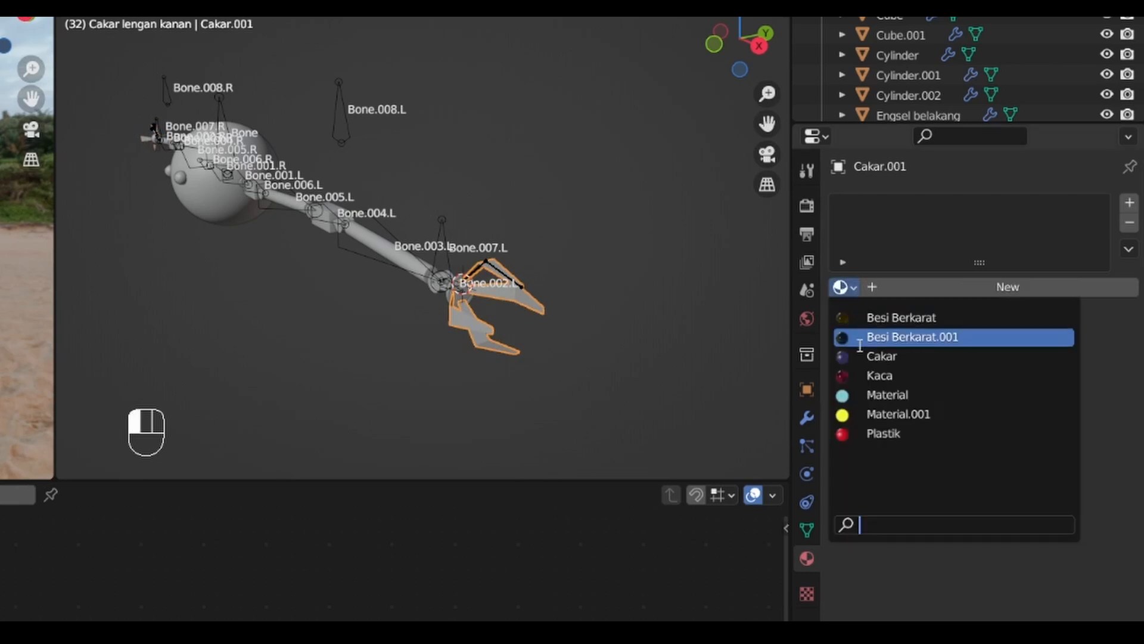